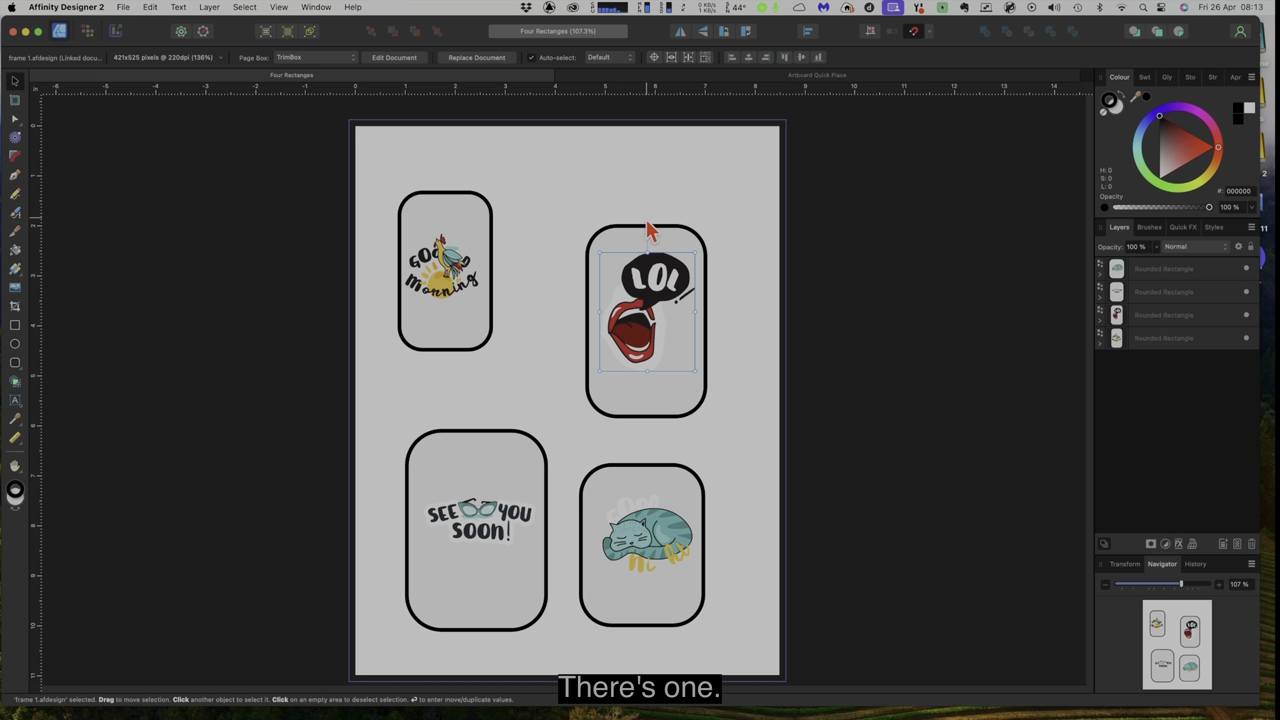
Select each of the four cards in turn: Good Morning, LOL, cat and See You Soon.
left_click(416, 330)
left_click(655, 345)
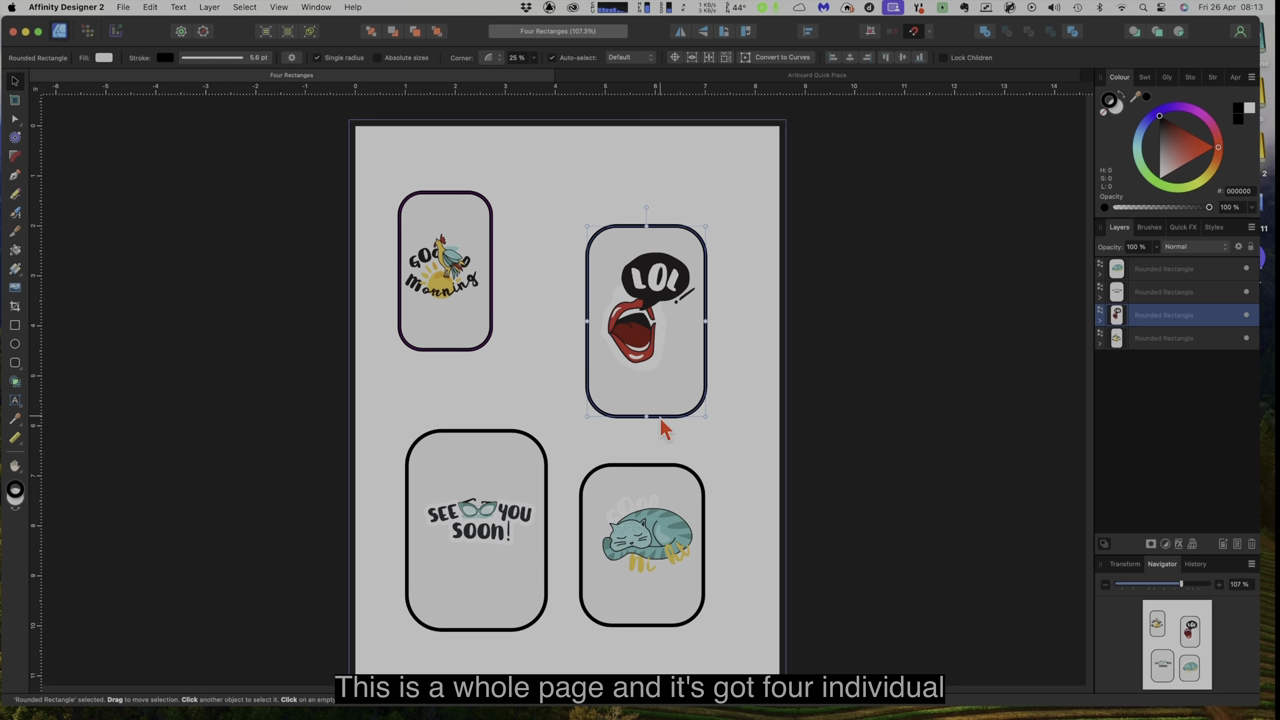
left_click(610, 540)
left_click(482, 537)
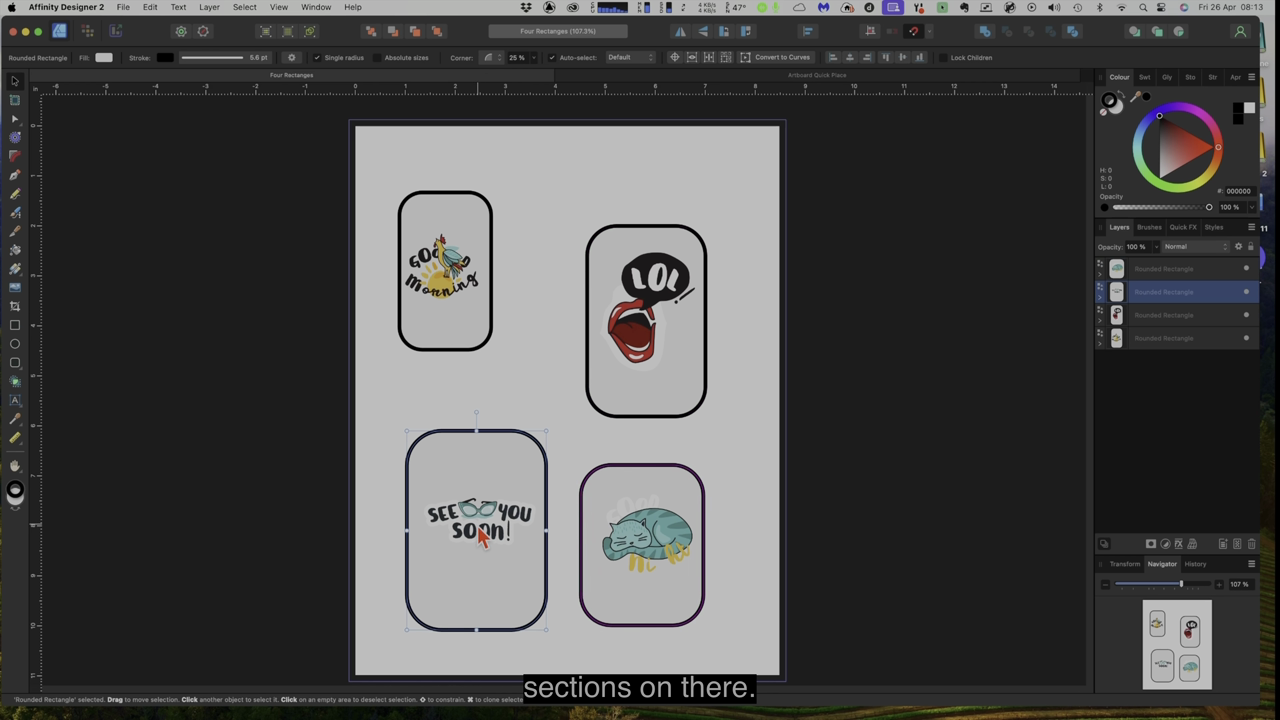
Inspect the placed image inside the cat card, then switch to the Artboard Quick Place document.
left_click(1101, 276)
left_click(1156, 296)
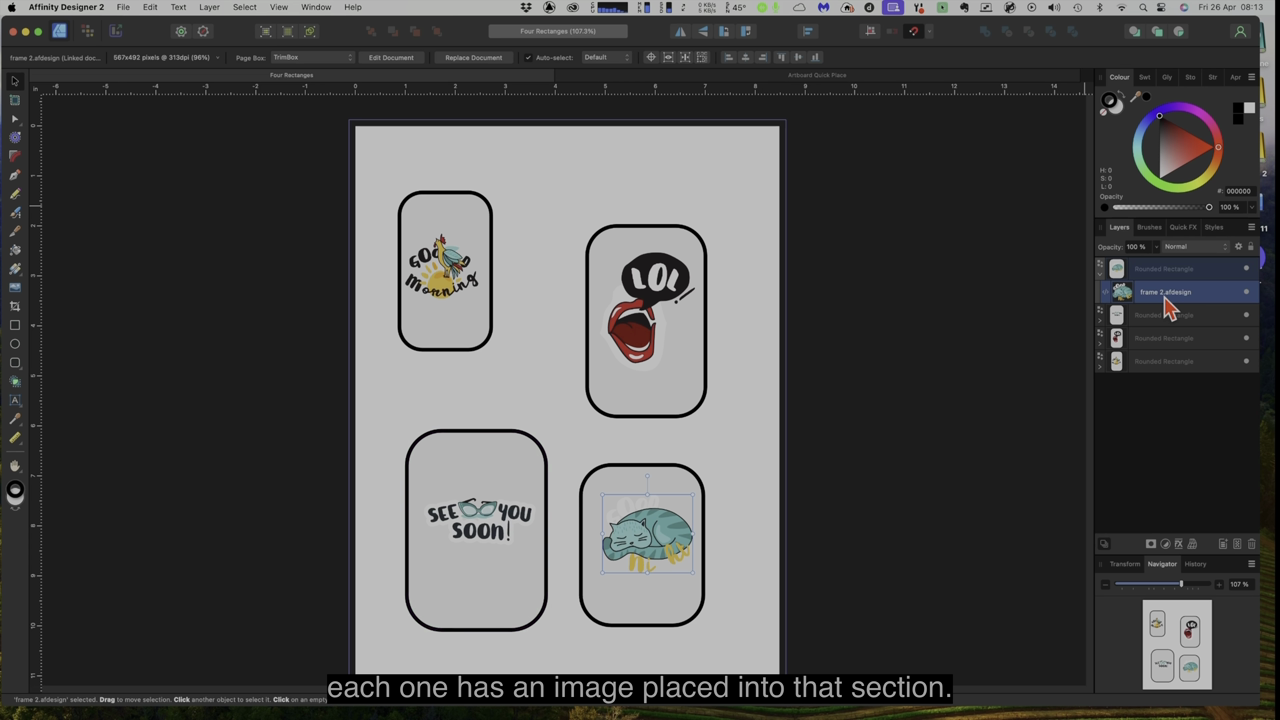
left_click(1101, 276)
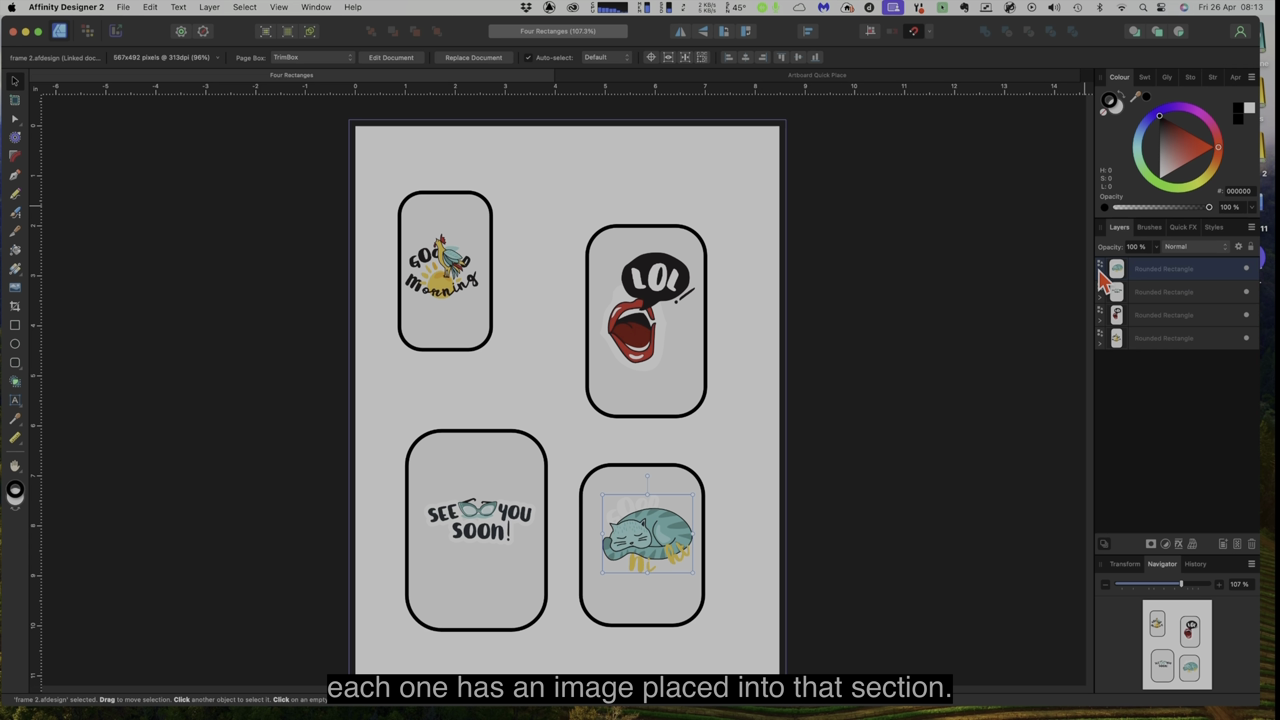
left_click(607, 78)
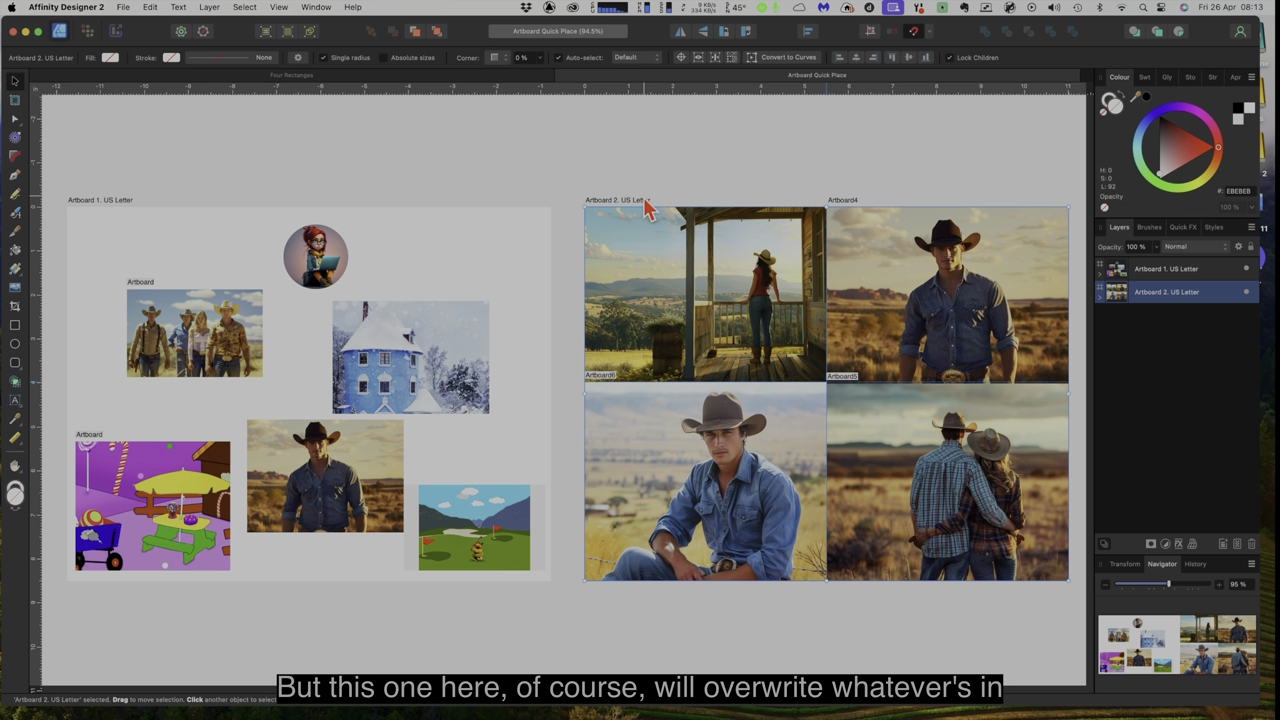
Move the cowgirl image into Artboard4 and check the image inside the round avatar.
left_click(658, 258)
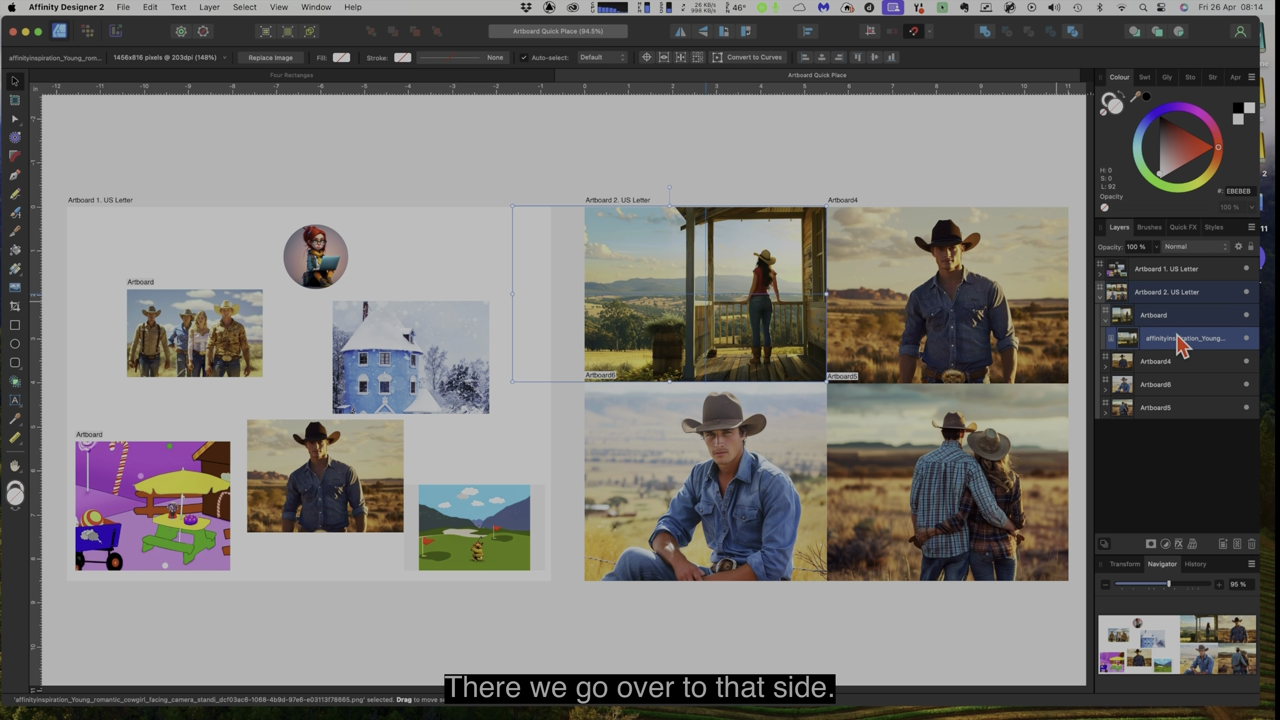
mouse_move(1110, 335)
left_mouse_down()
mouse_move(1110, 395)
mouse_move(1108, 347)
mouse_move(1112, 358)
left_mouse_up()
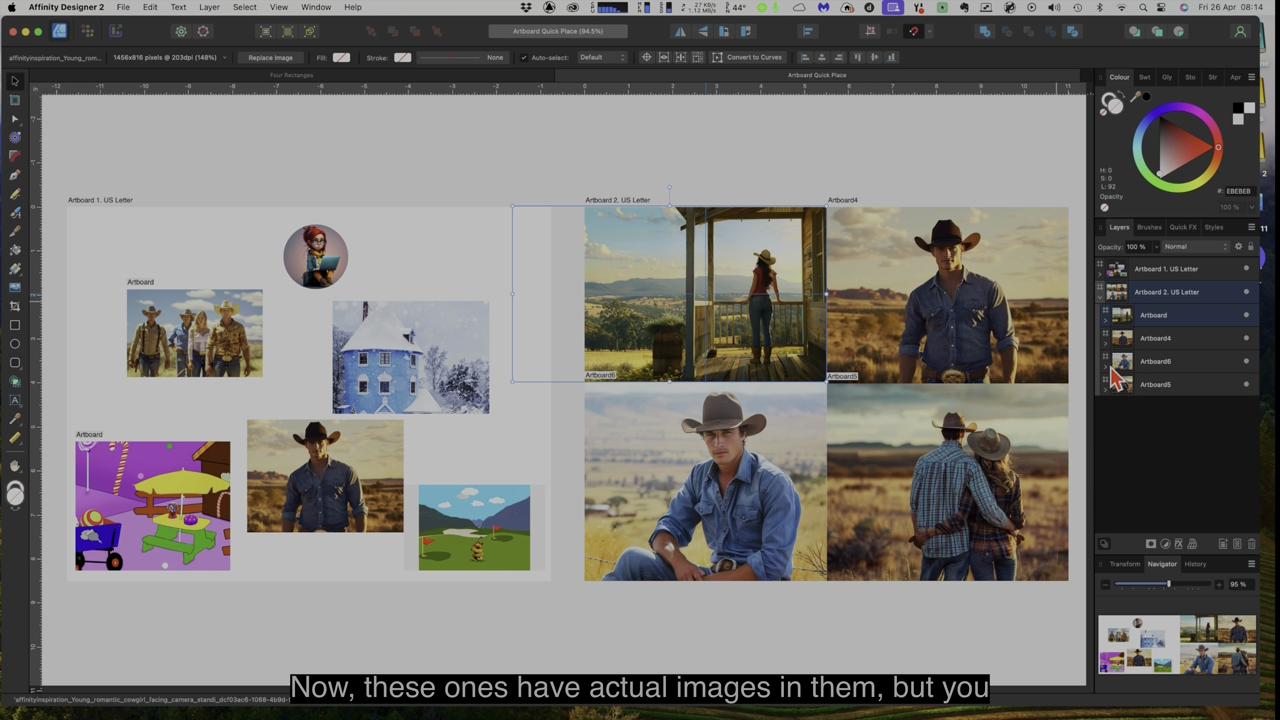
left_click(311, 276)
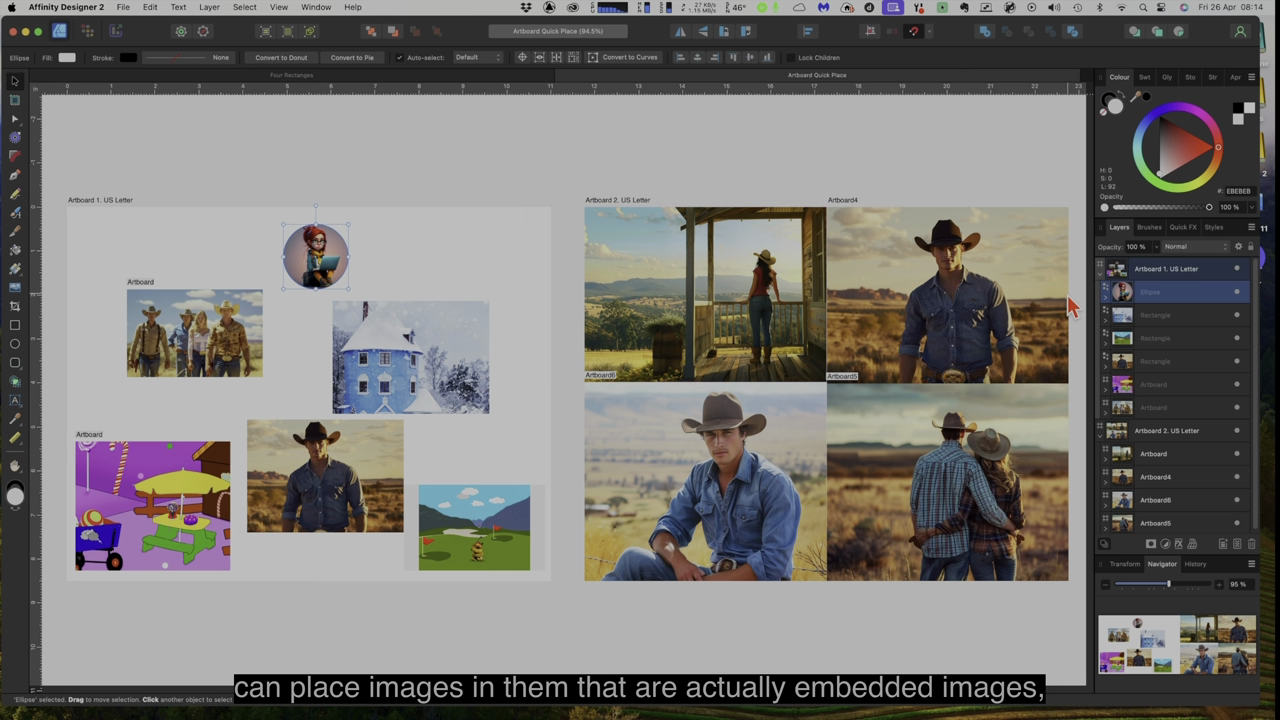
left_click(1105, 292)
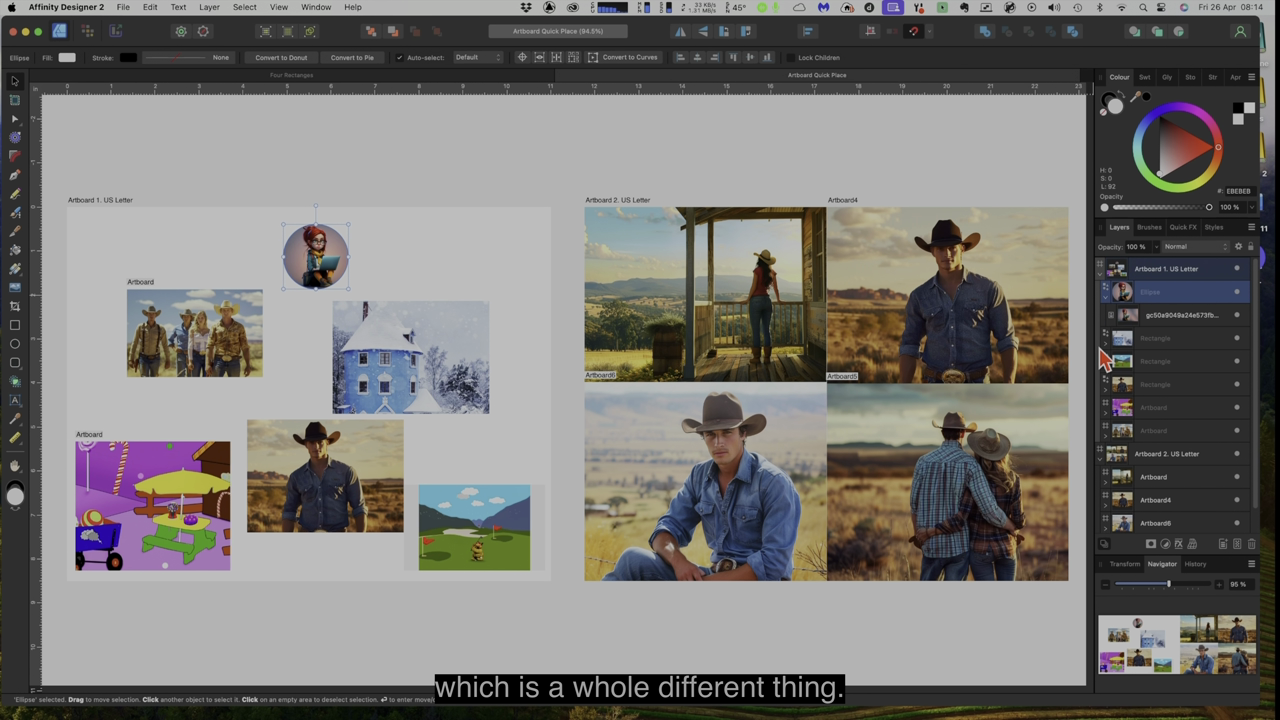
left_click(1105, 293)
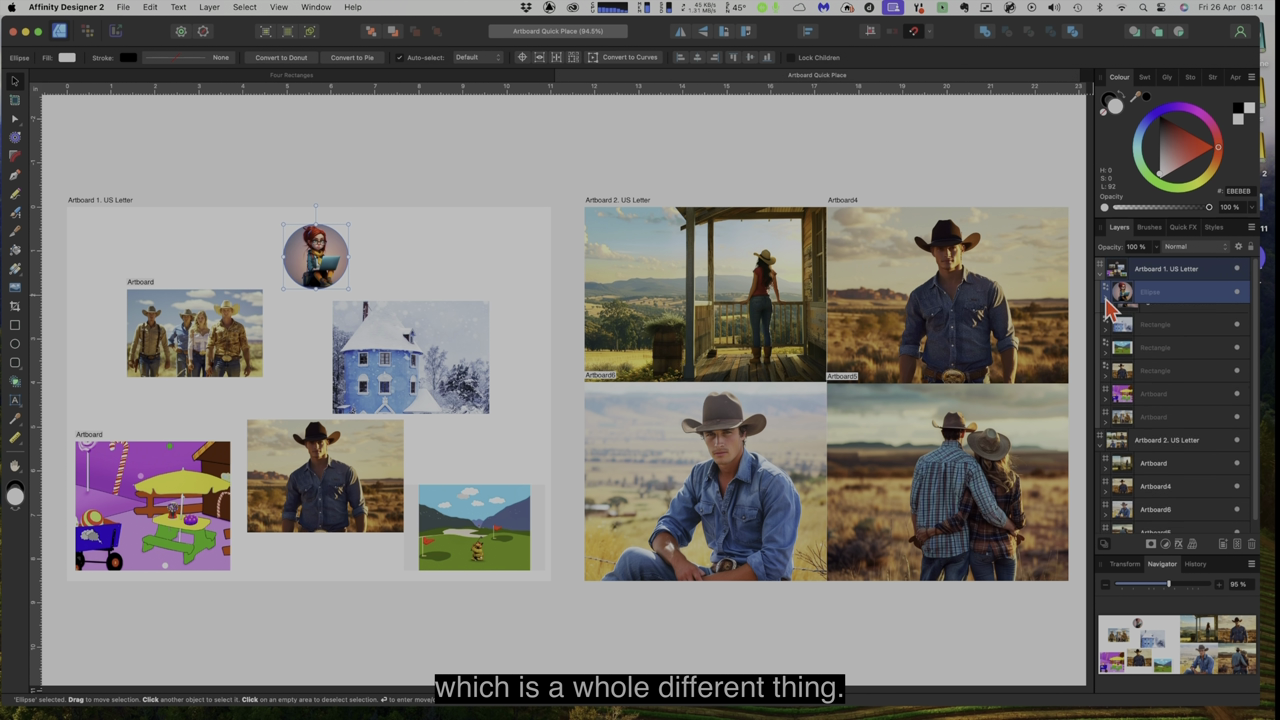
Collapse the artboard layers, deselect, and return to the Four Rectangles document.
left_click(1102, 432)
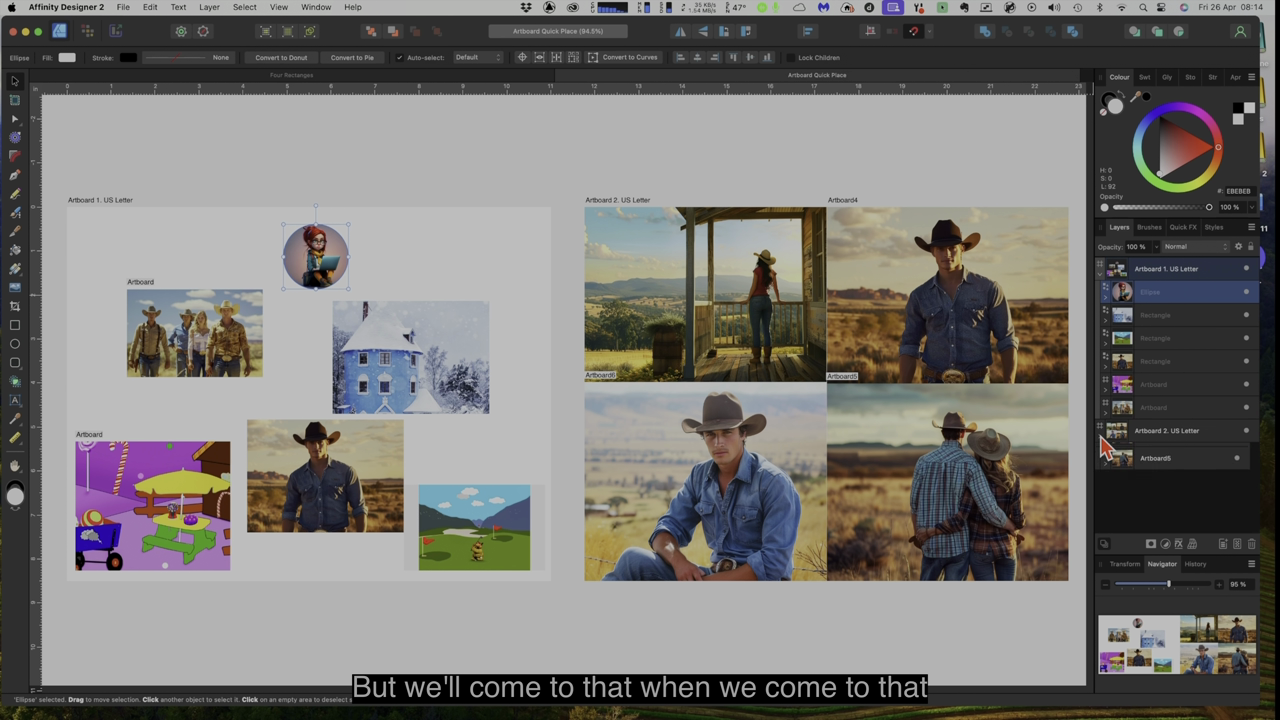
left_click(1102, 277)
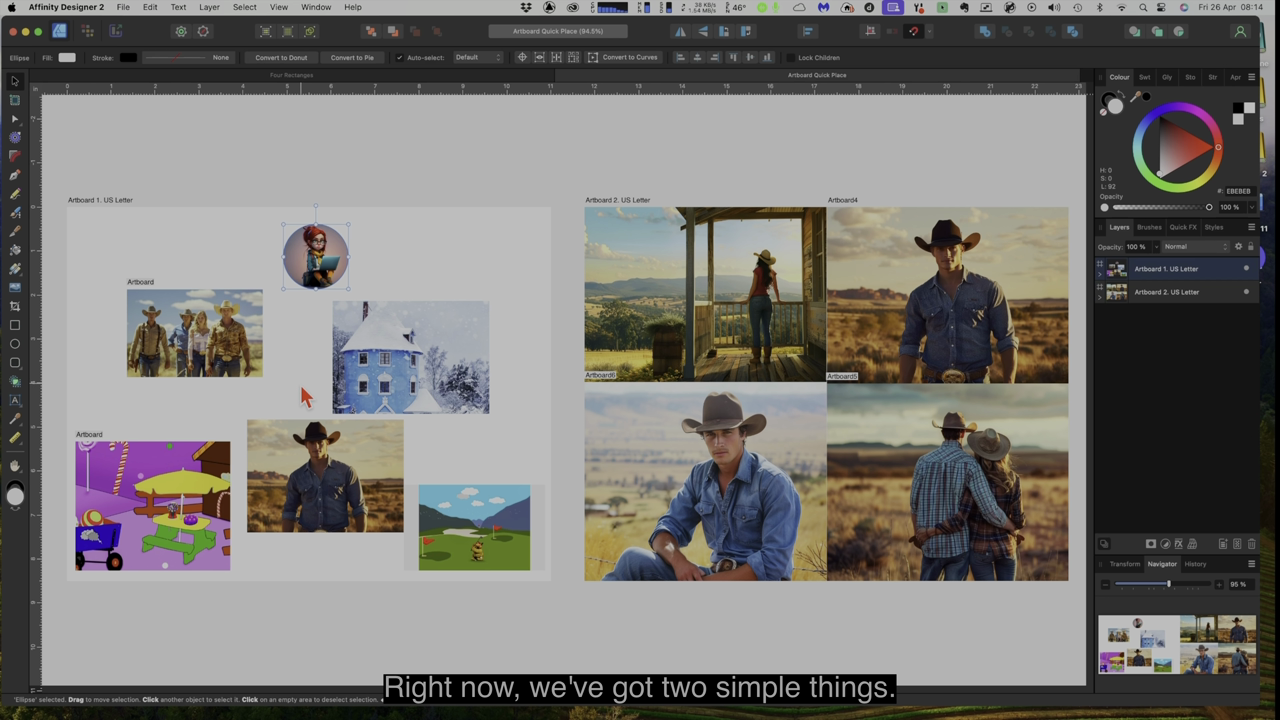
left_click(310, 182)
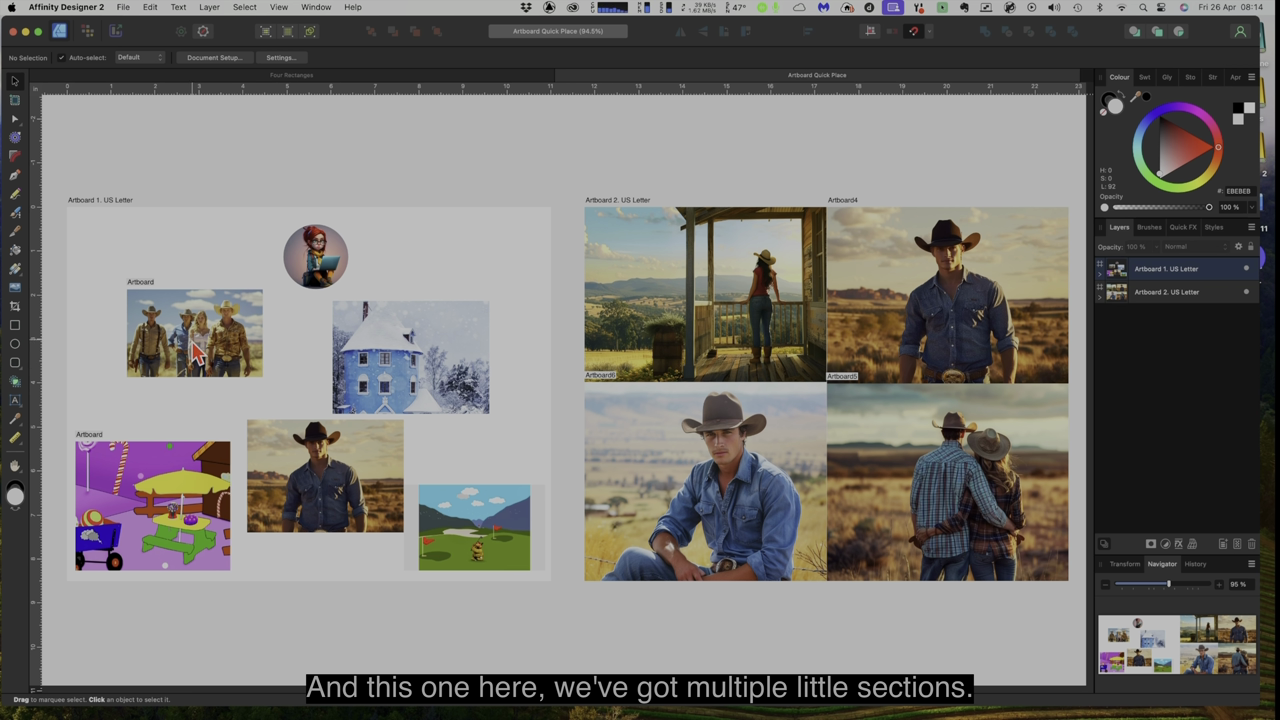
left_click(428, 76)
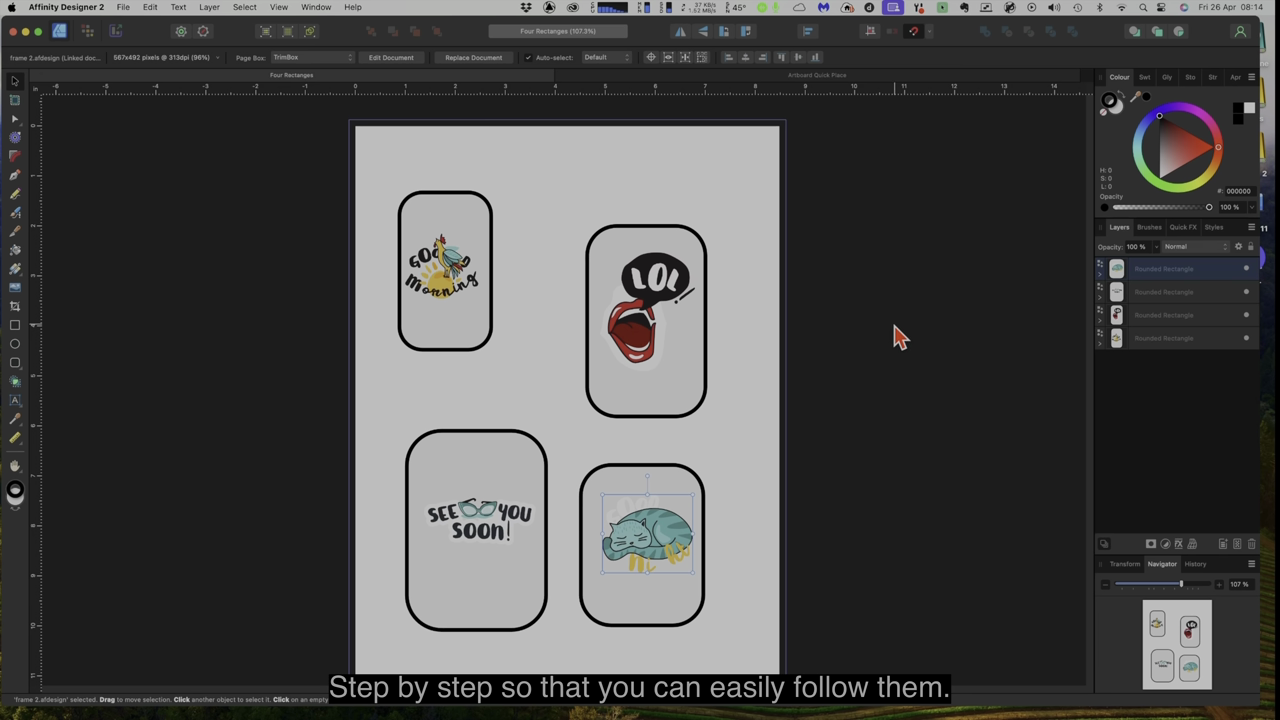
Deselect everything in Four Rectangles and bring up the File menu.
left_click(587, 7)
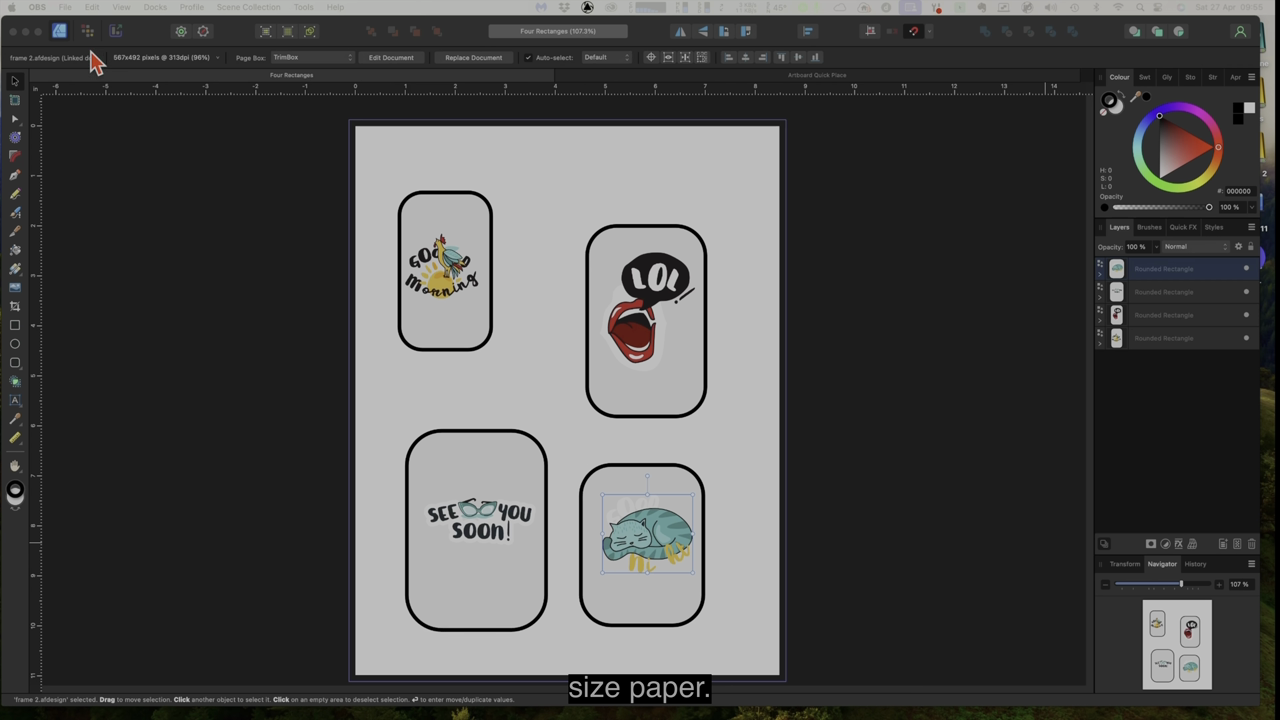
left_click(95, 153)
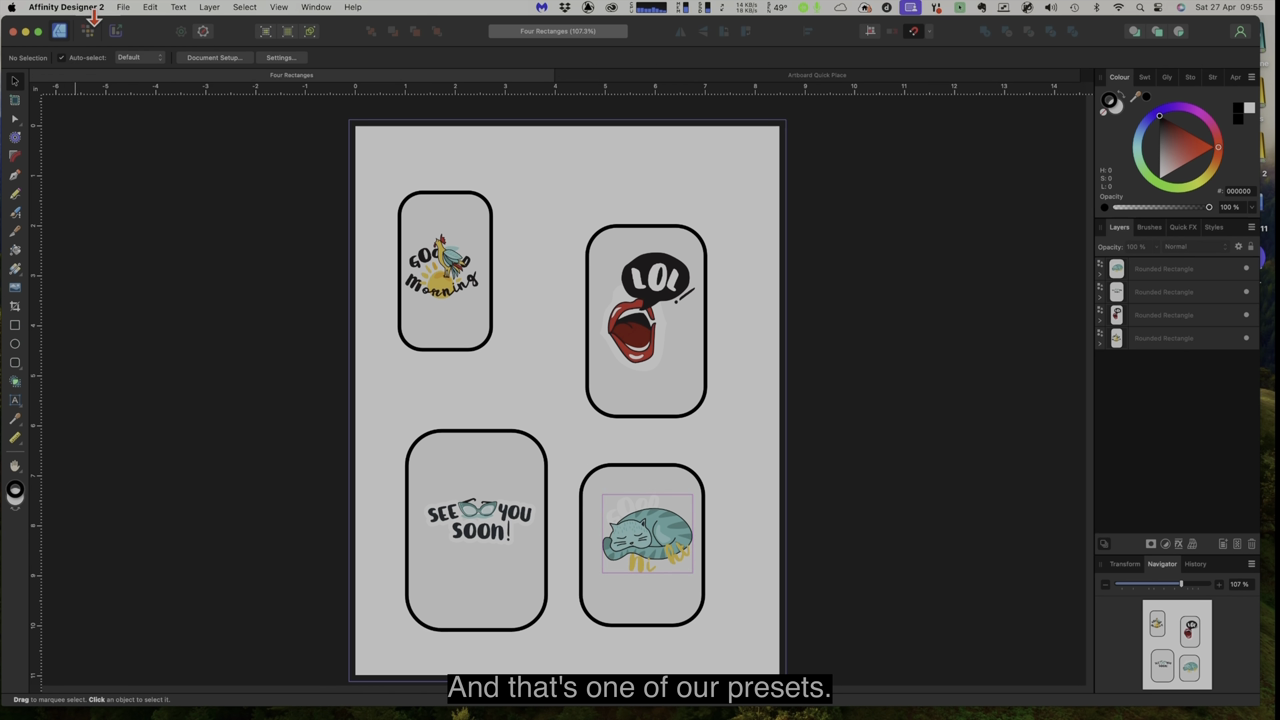
left_click(122, 10)
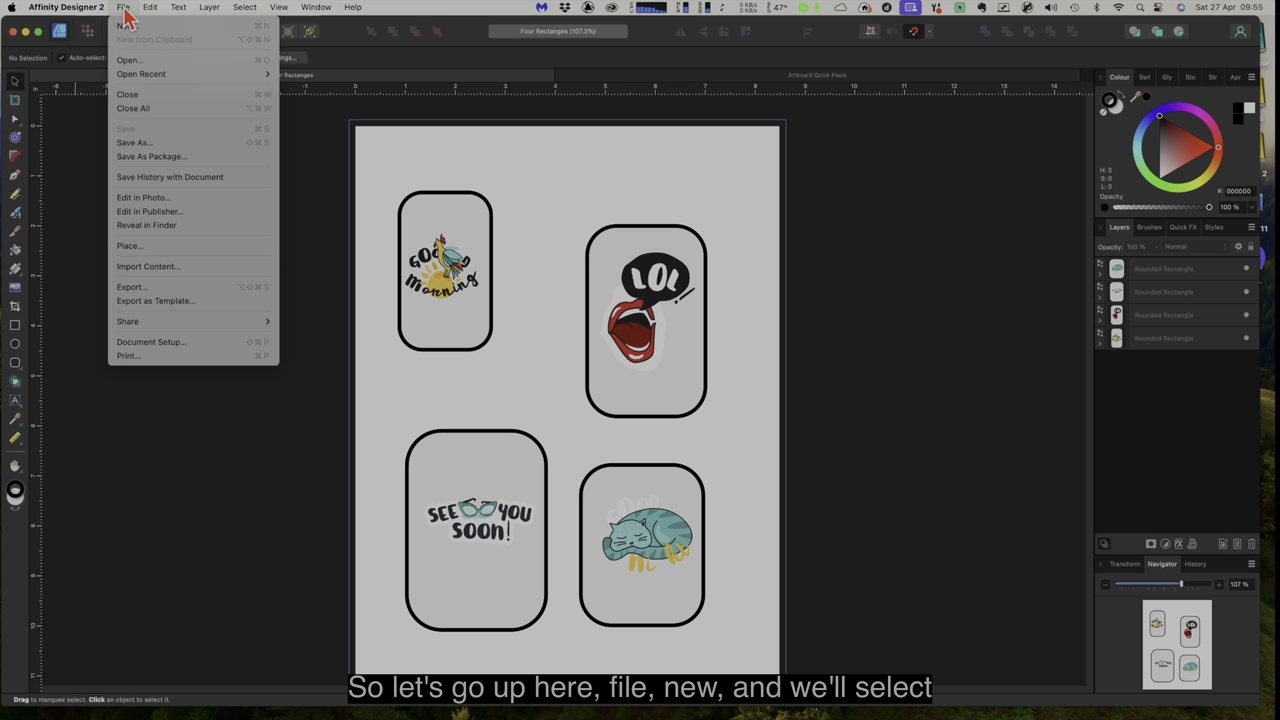
Create a new portrait Letter document, 8.5 × 11 in at 300 DPI, without artboards.
left_click(127, 25)
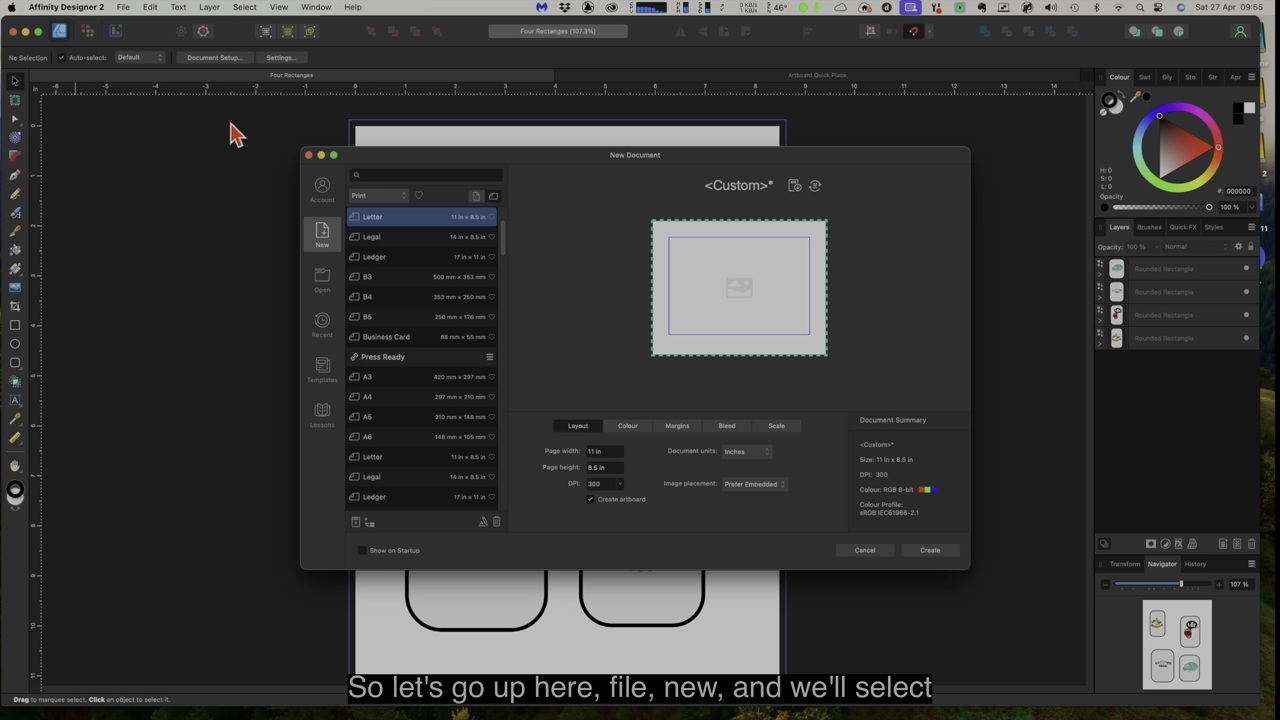
left_click(393, 221)
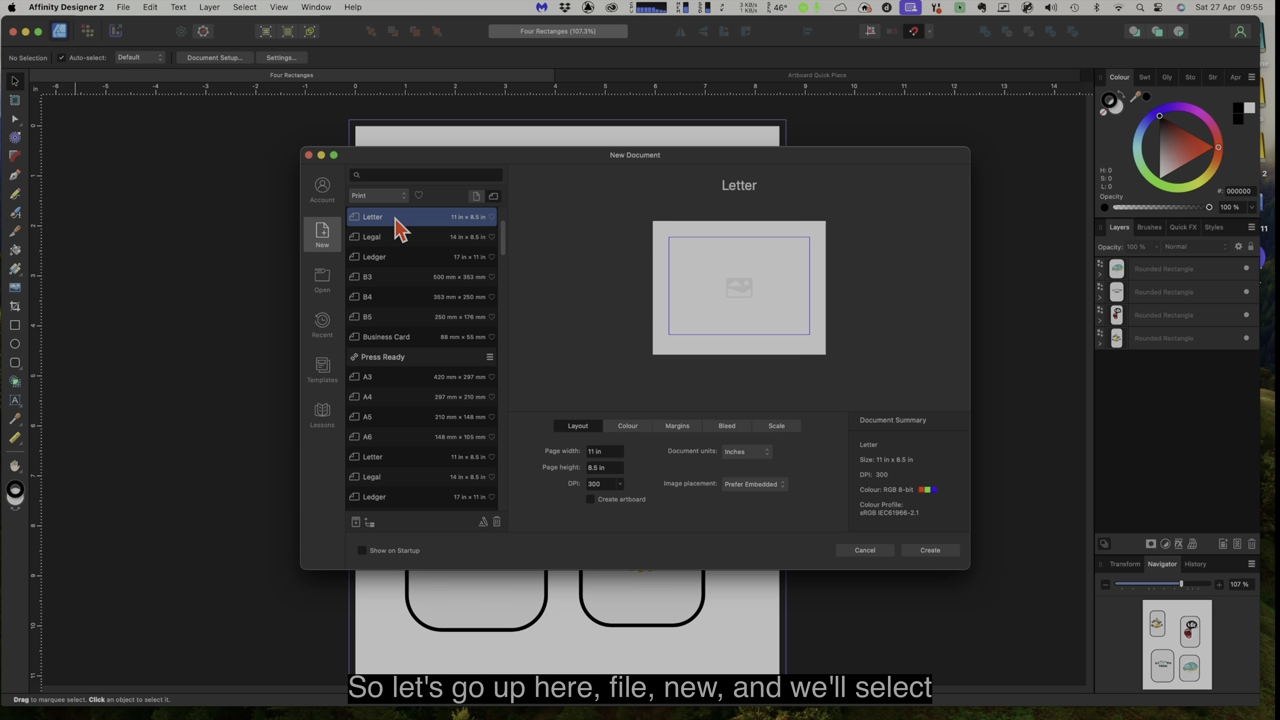
left_click(477, 197)
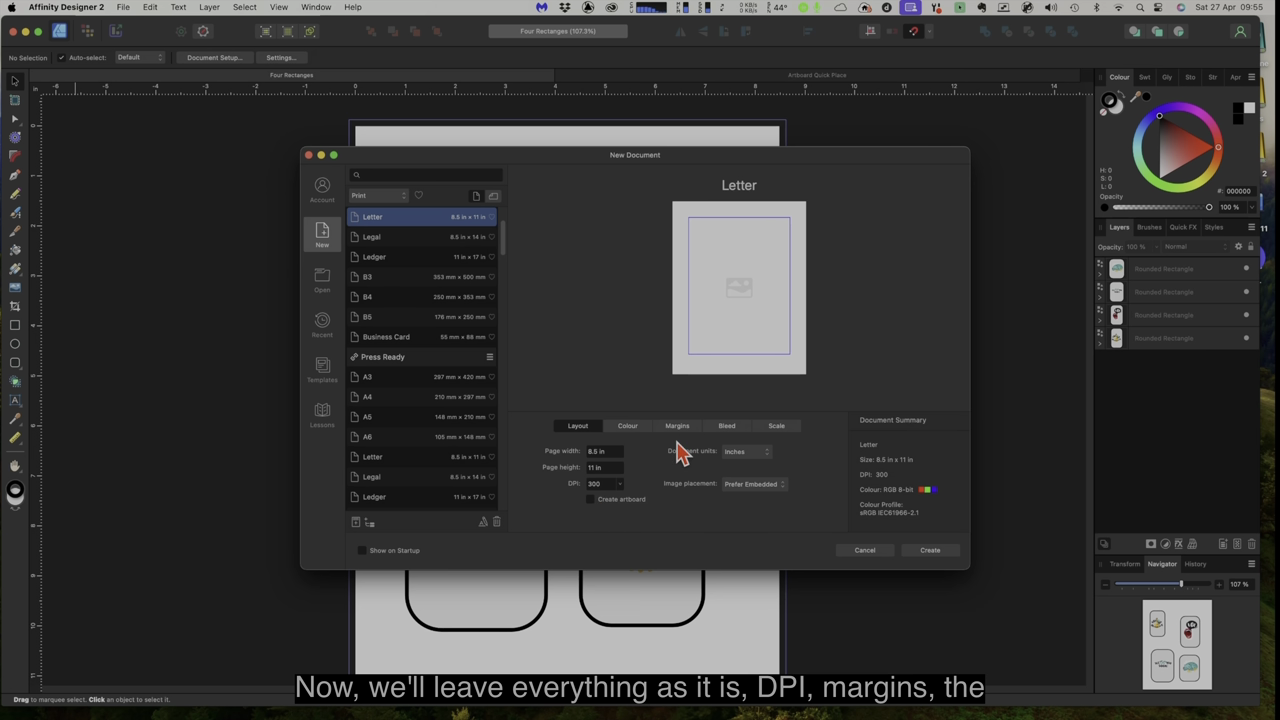
left_click(922, 553)
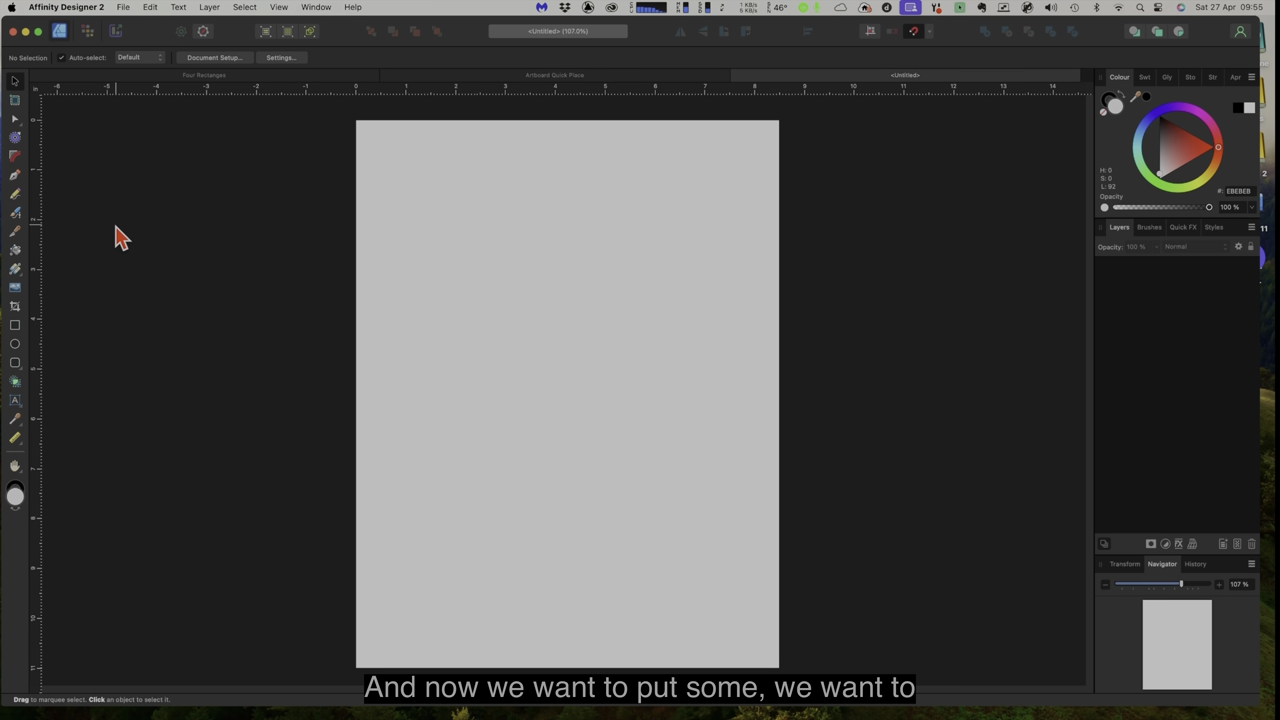
Draw a tall rounded rectangle at the page's top-left with an 8 pt solid black outline.
left_click(16, 363)
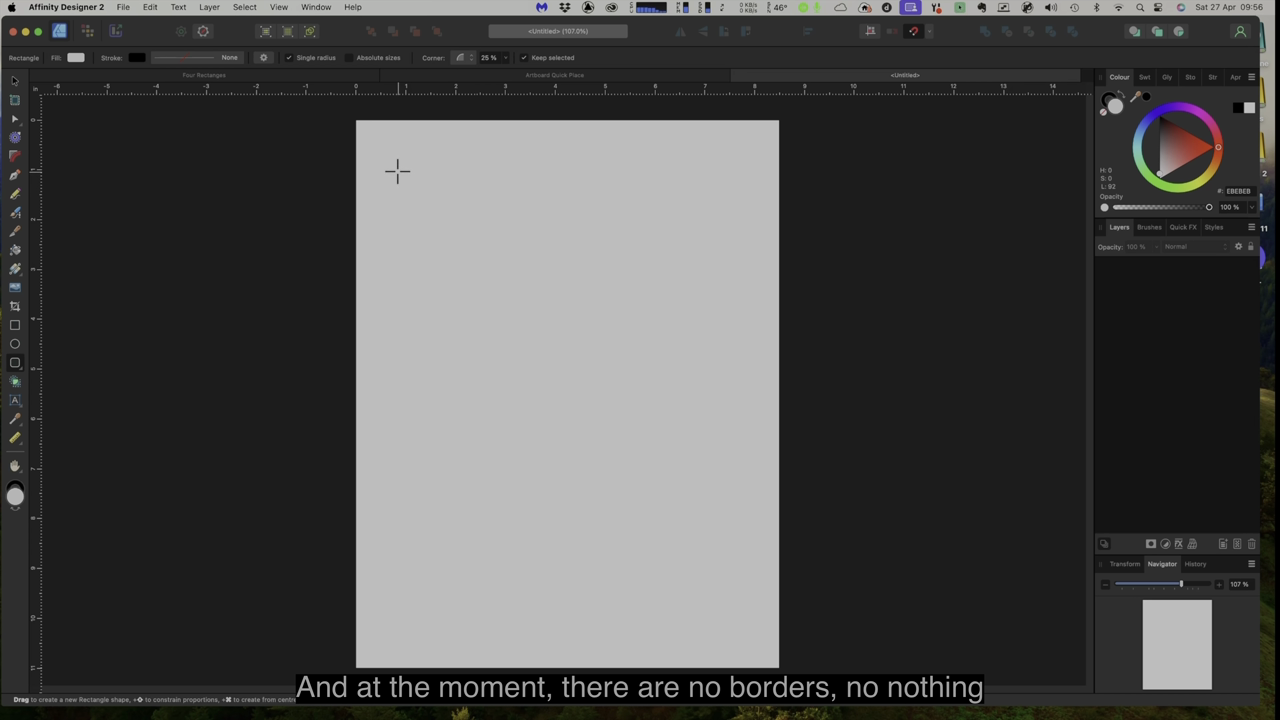
left_click_drag(398, 164, 501, 341)
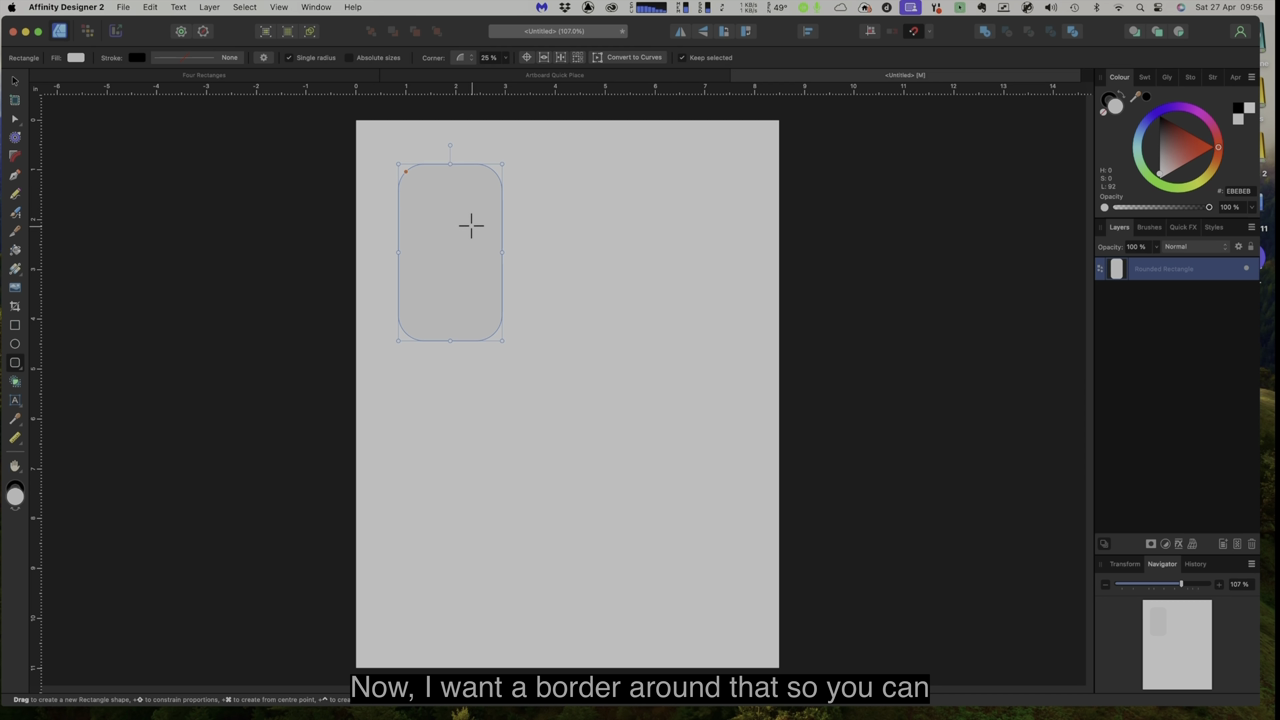
left_click(199, 59)
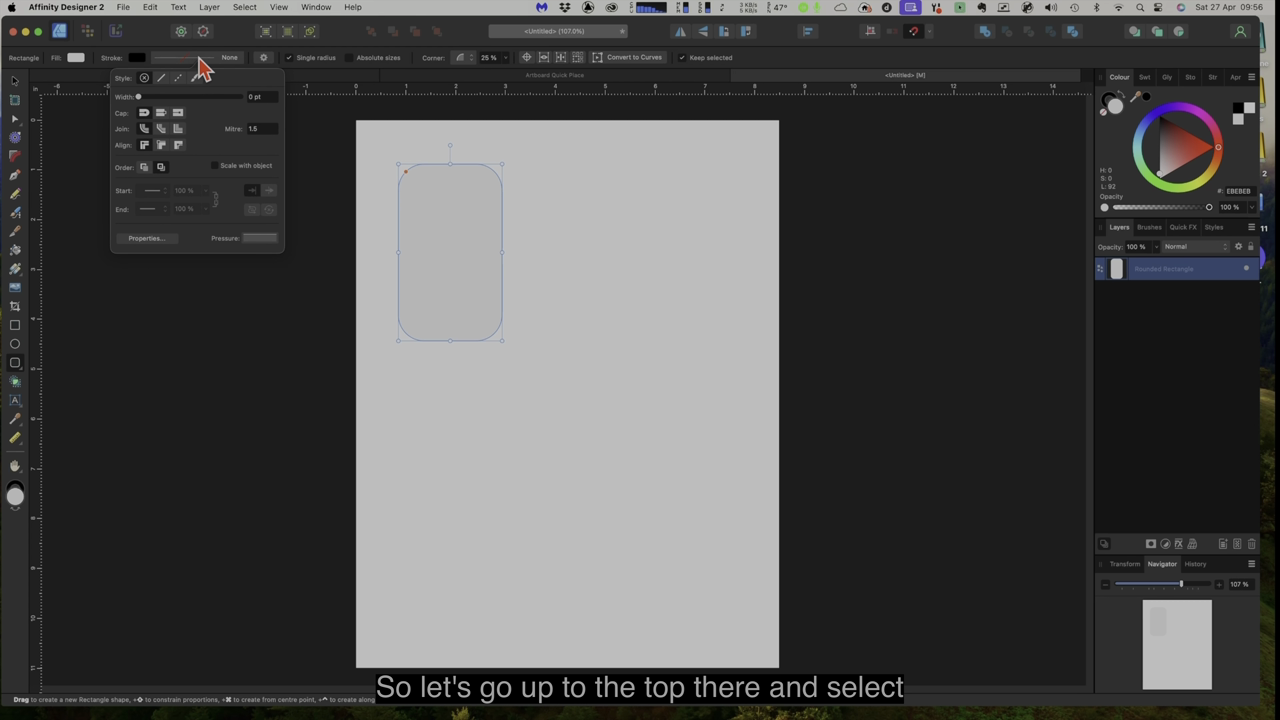
left_click(161, 79)
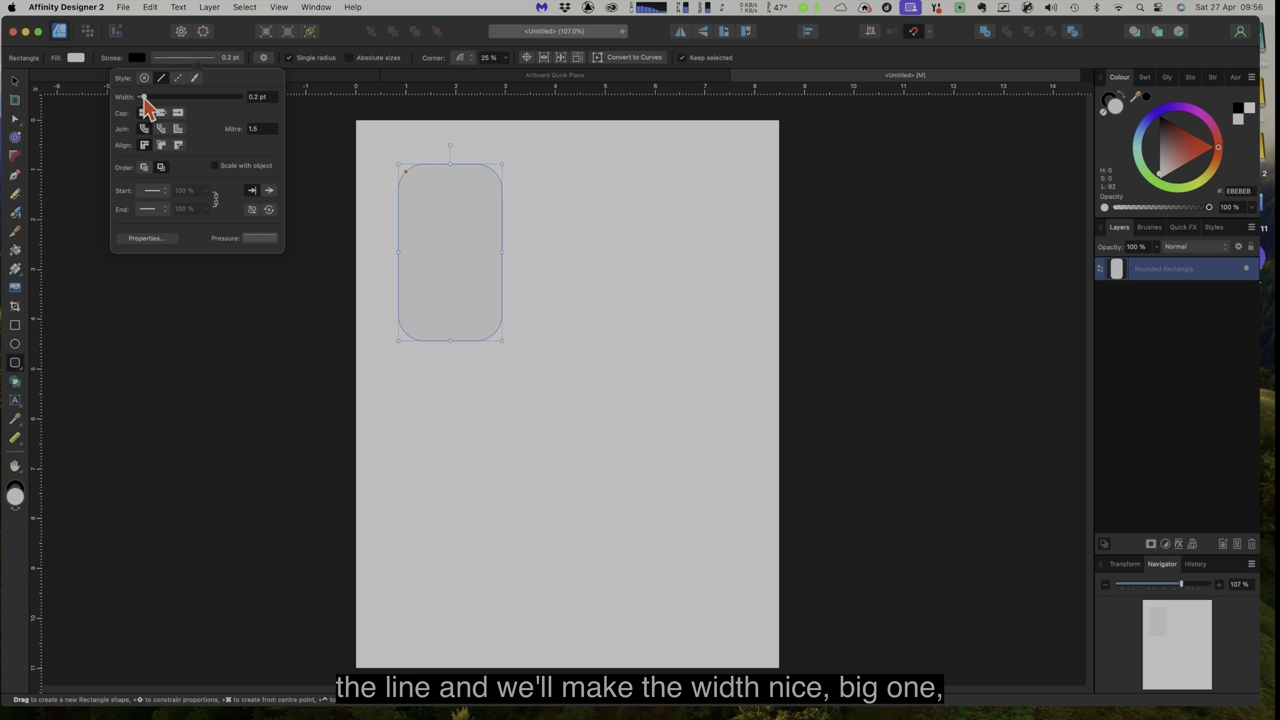
left_click_drag(143, 98, 147, 97)
left_click_drag(152, 100, 178, 101)
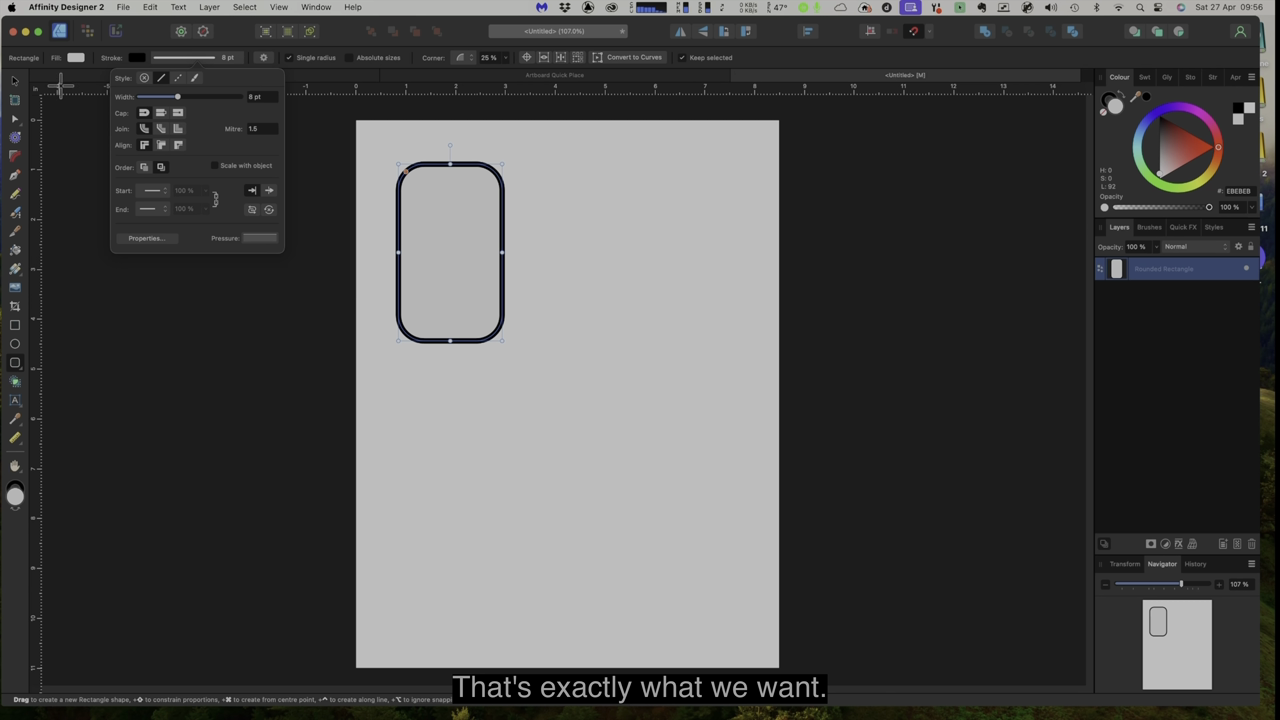
left_click(15, 82)
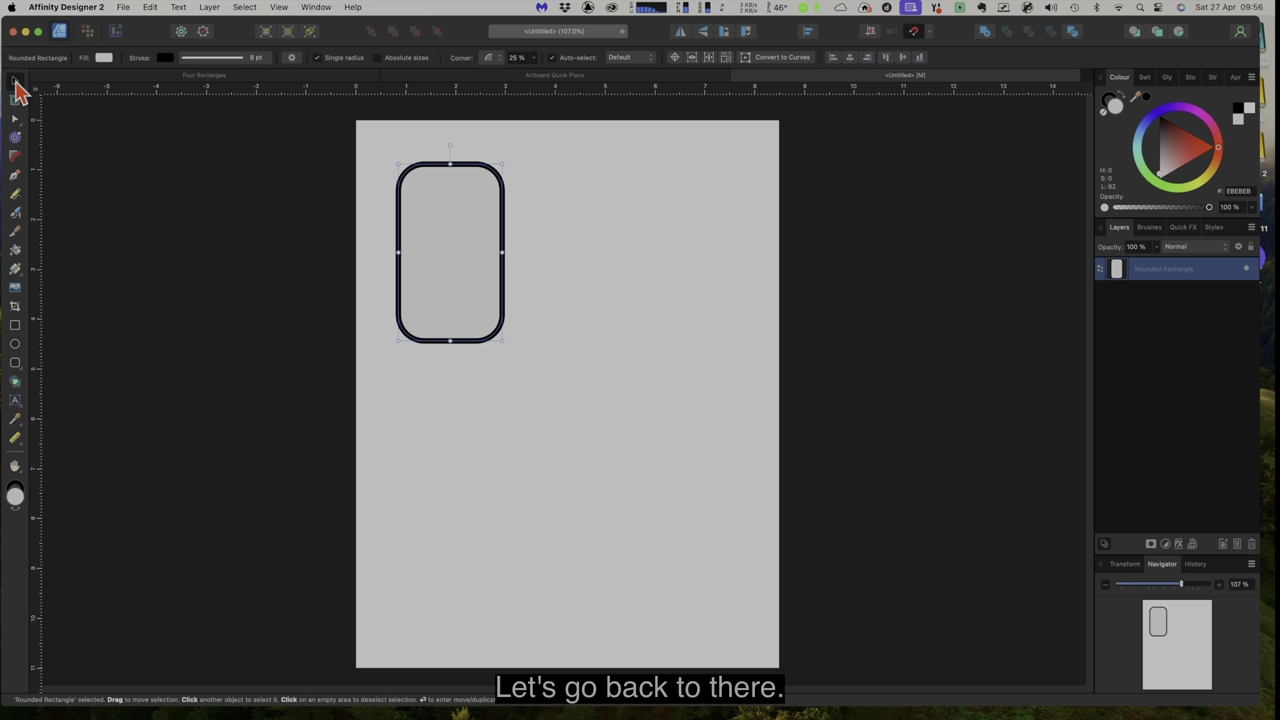
Set the rounded rectangle's fill to pure white, FFFFFF.
left_click(104, 60)
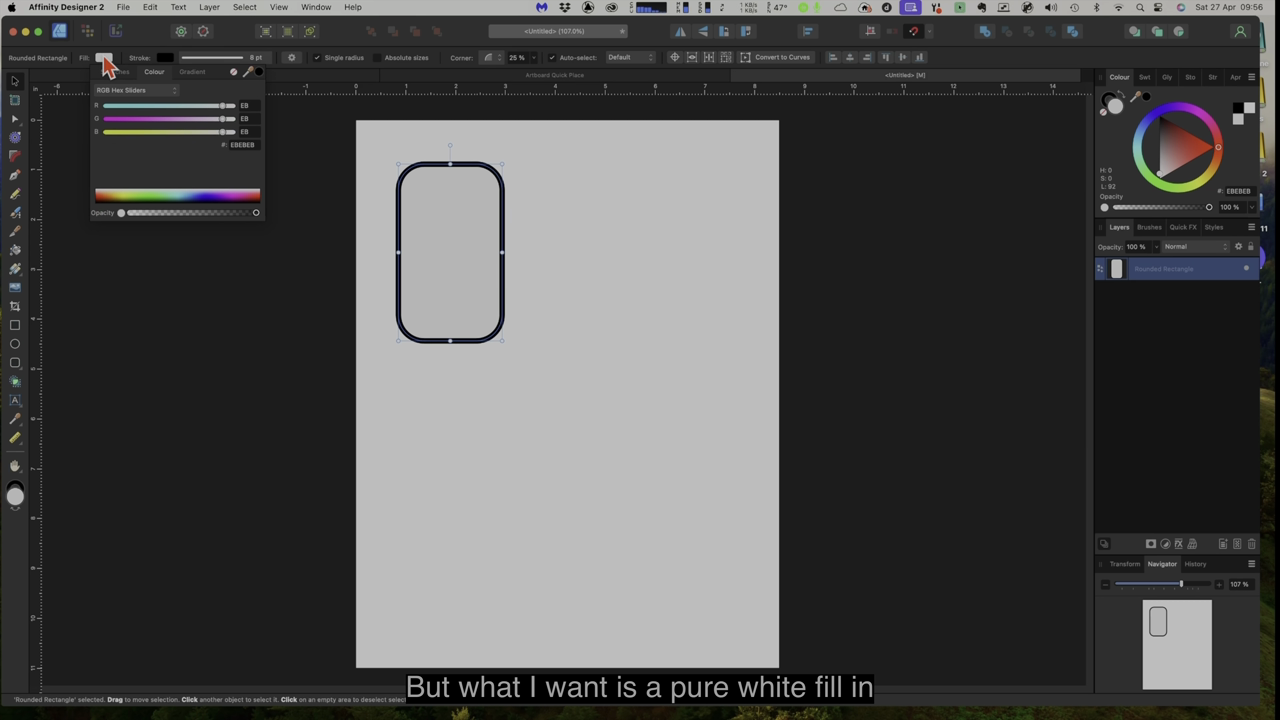
left_click_drag(223, 107, 240, 138)
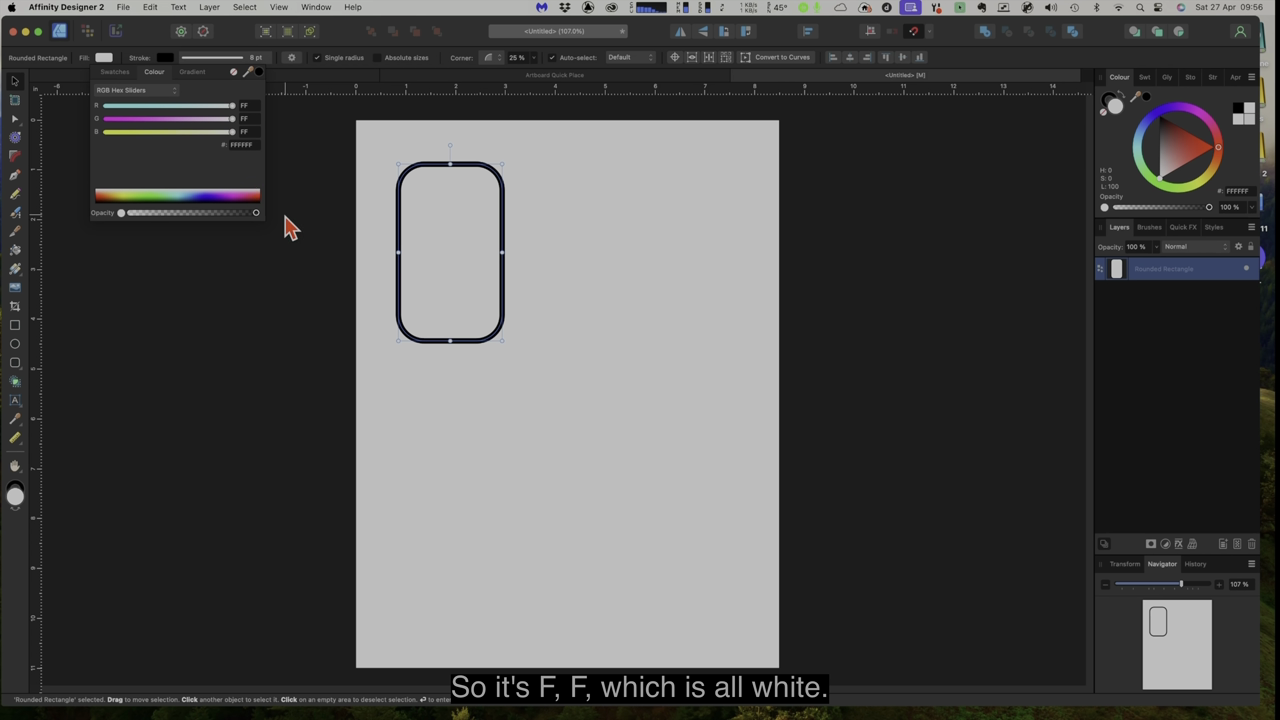
left_click(16, 82)
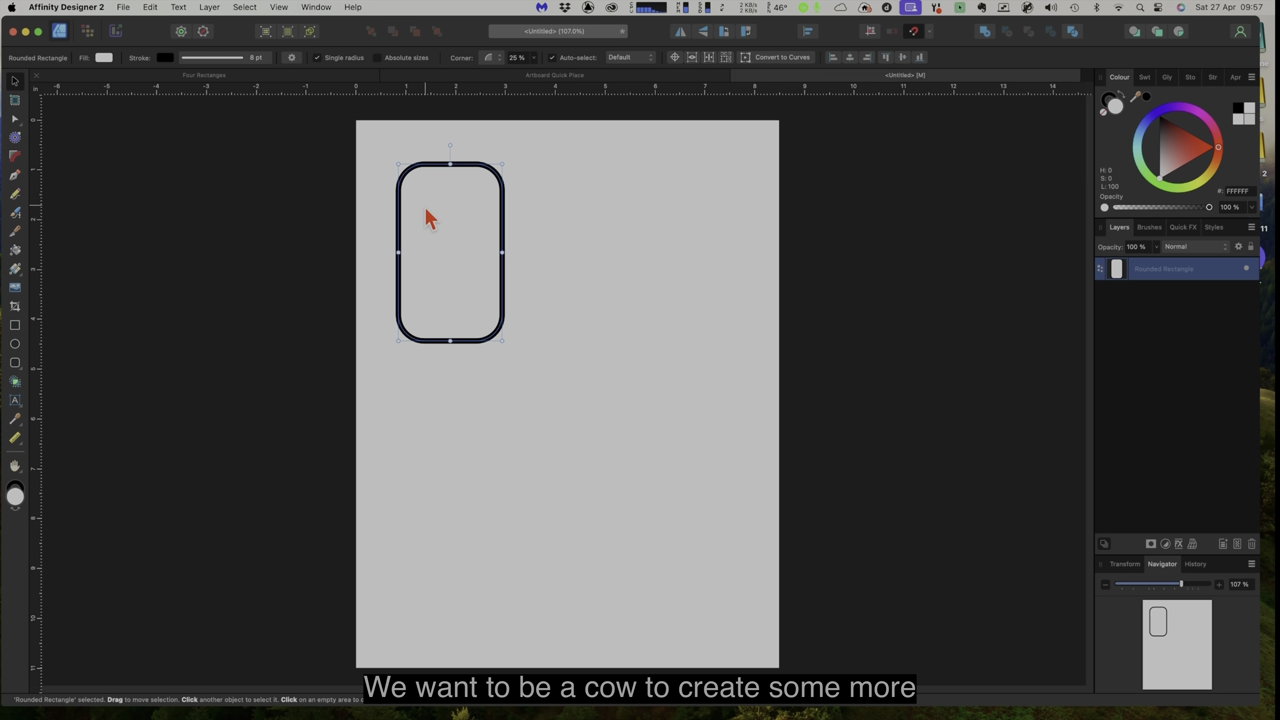
left_click(15, 363)
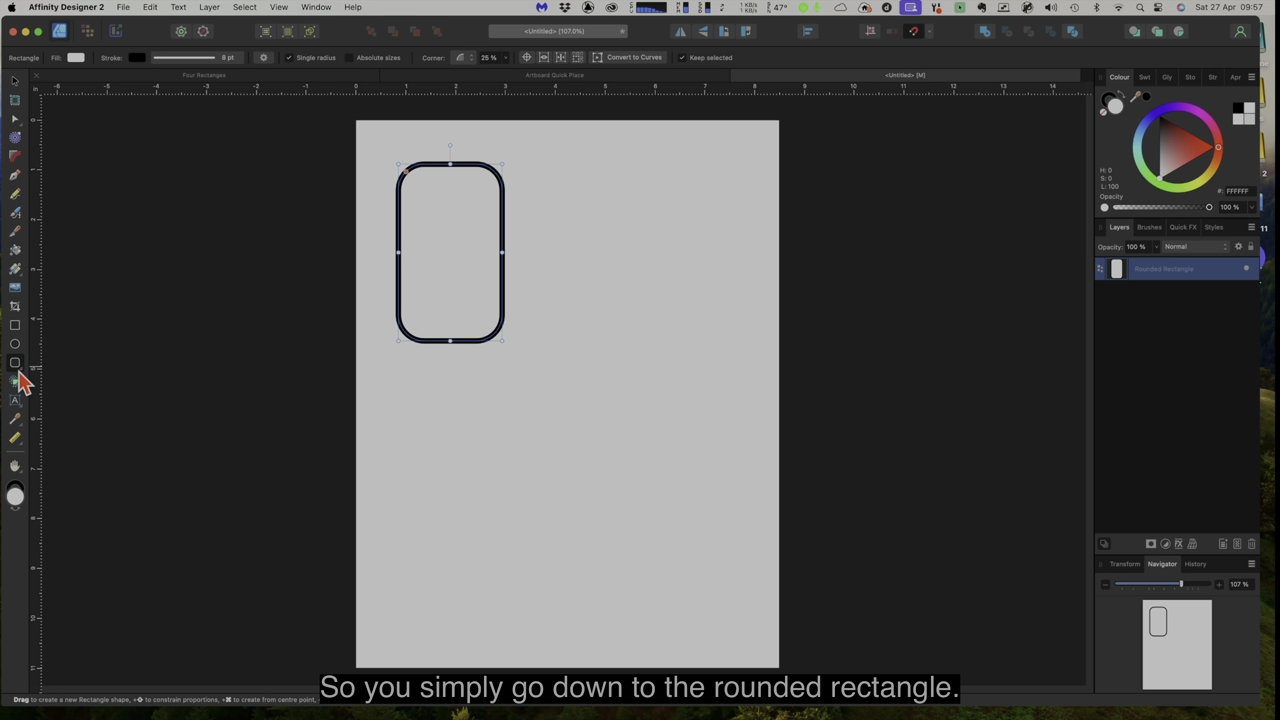
Draw three more rounded rectangles: wide at top right, tall at lower left, small square at lower right.
left_click(20, 369)
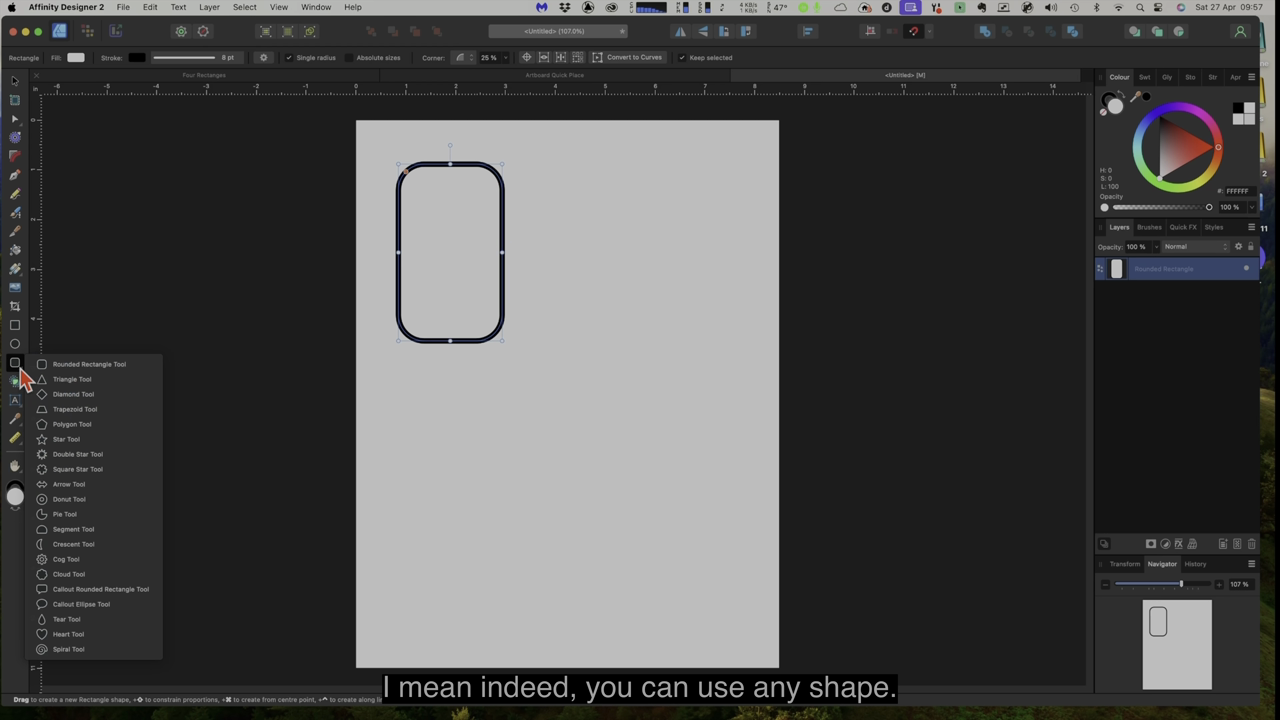
left_click(85, 366)
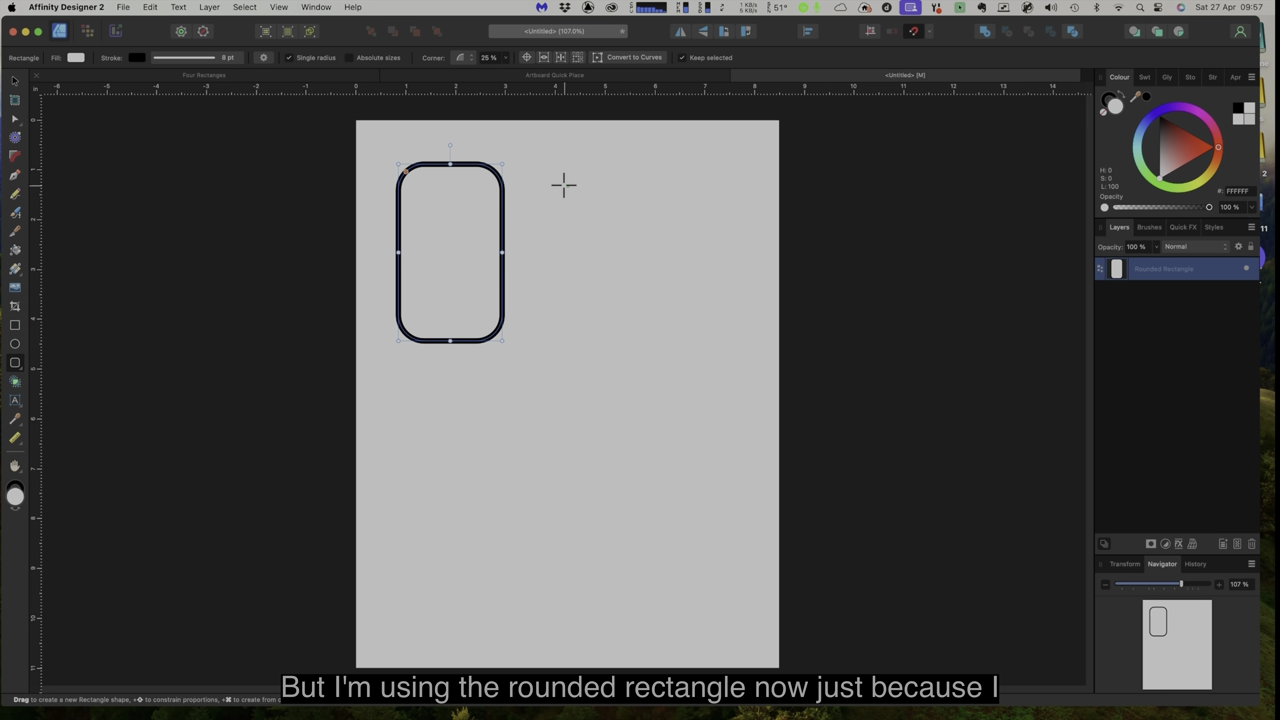
left_click_drag(565, 185, 738, 296)
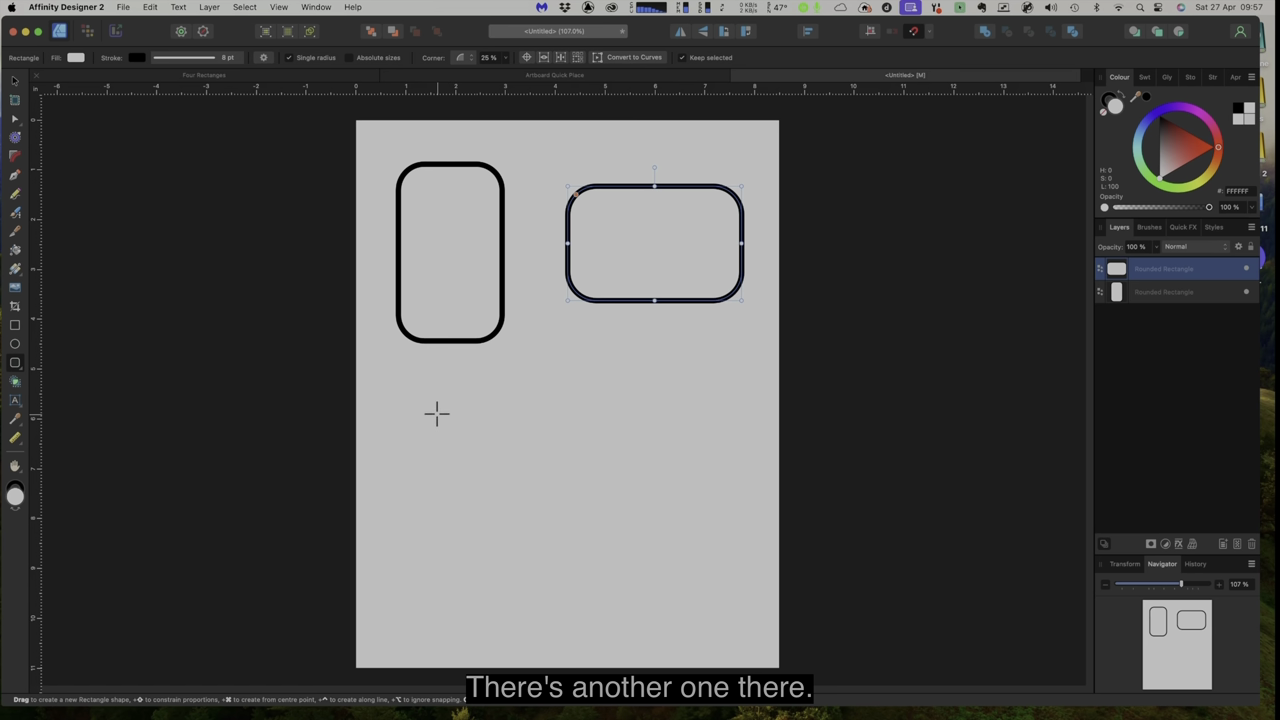
left_click_drag(406, 393, 550, 627)
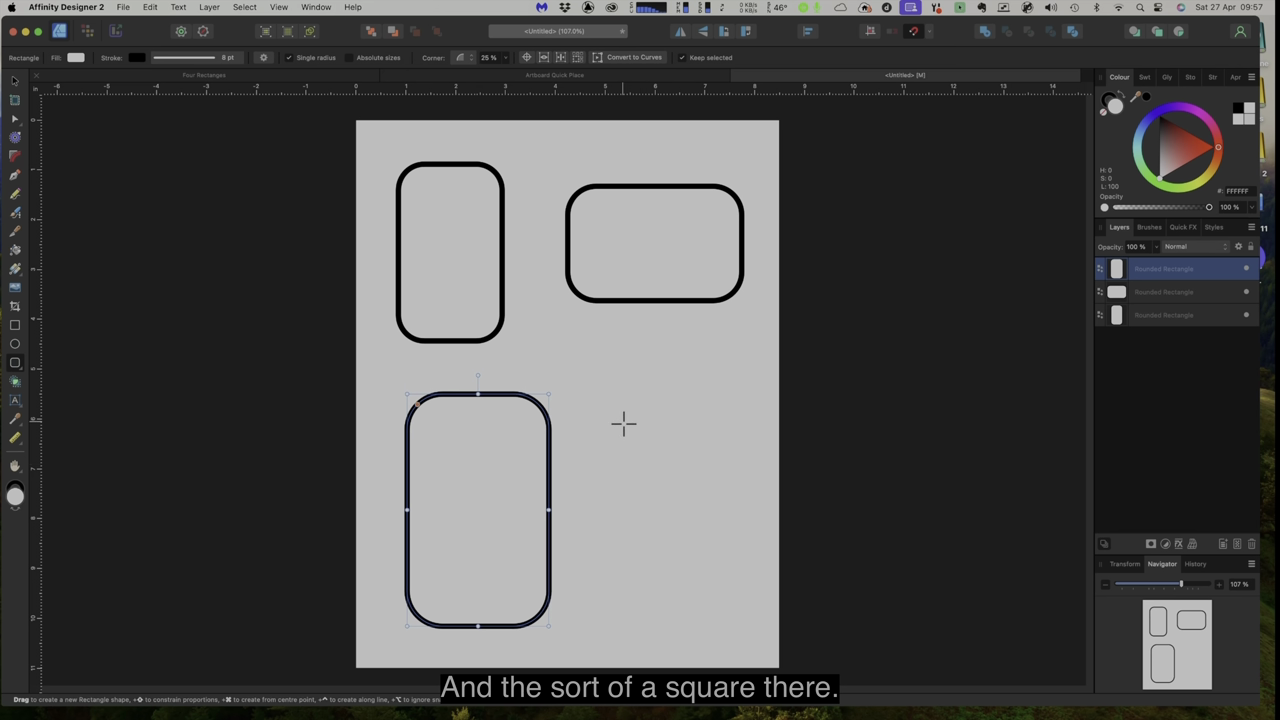
left_click_drag(622, 423, 736, 531)
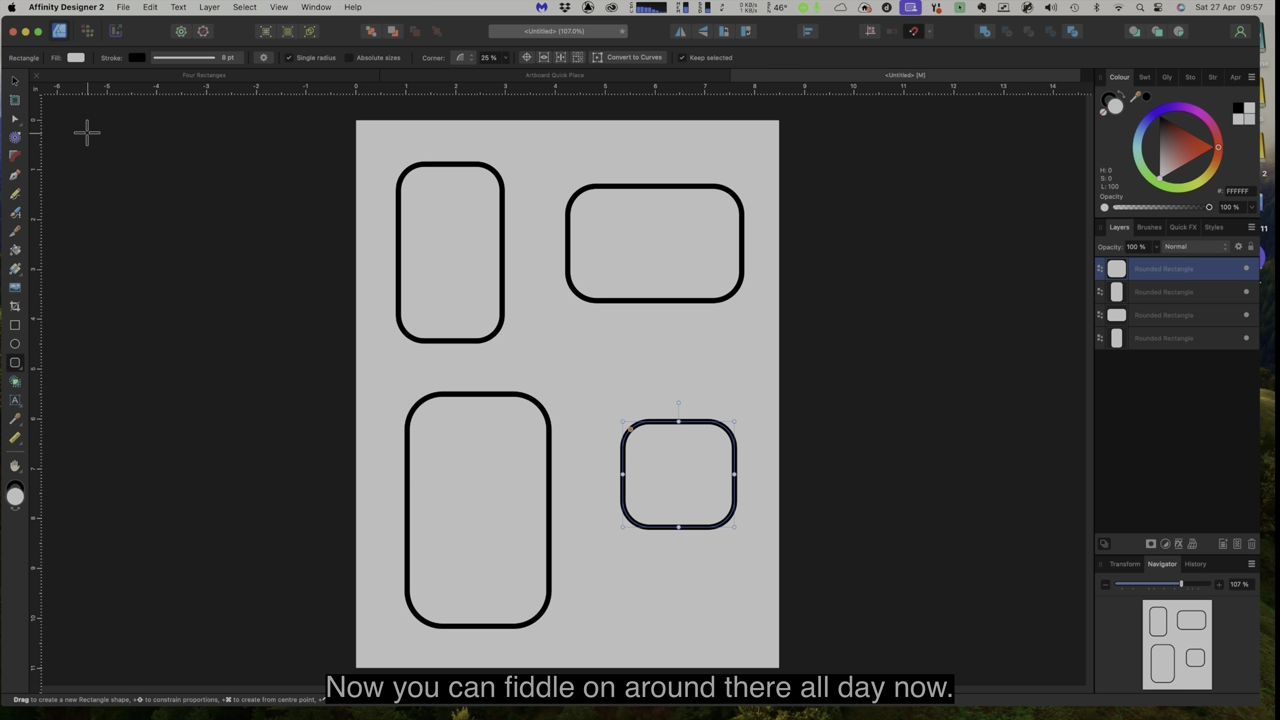
Select the tall top-left rounded rectangle in the Layers panel.
left_click(16, 82)
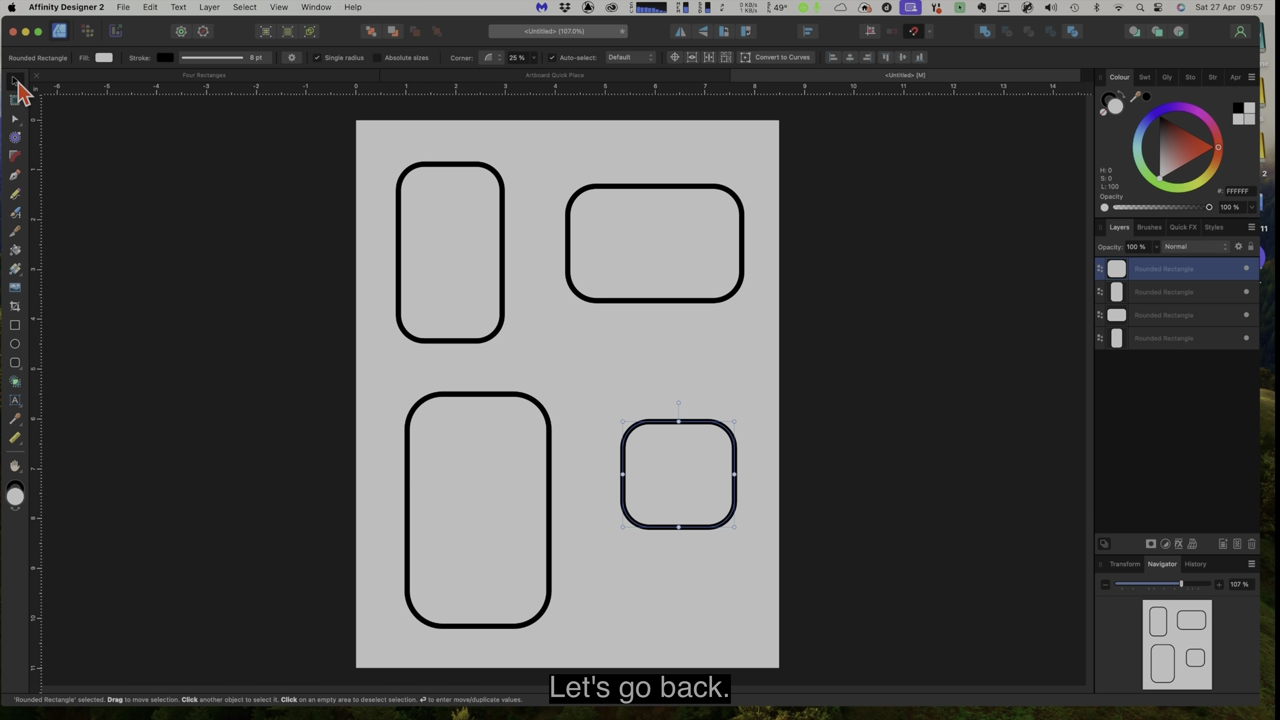
left_click(443, 259)
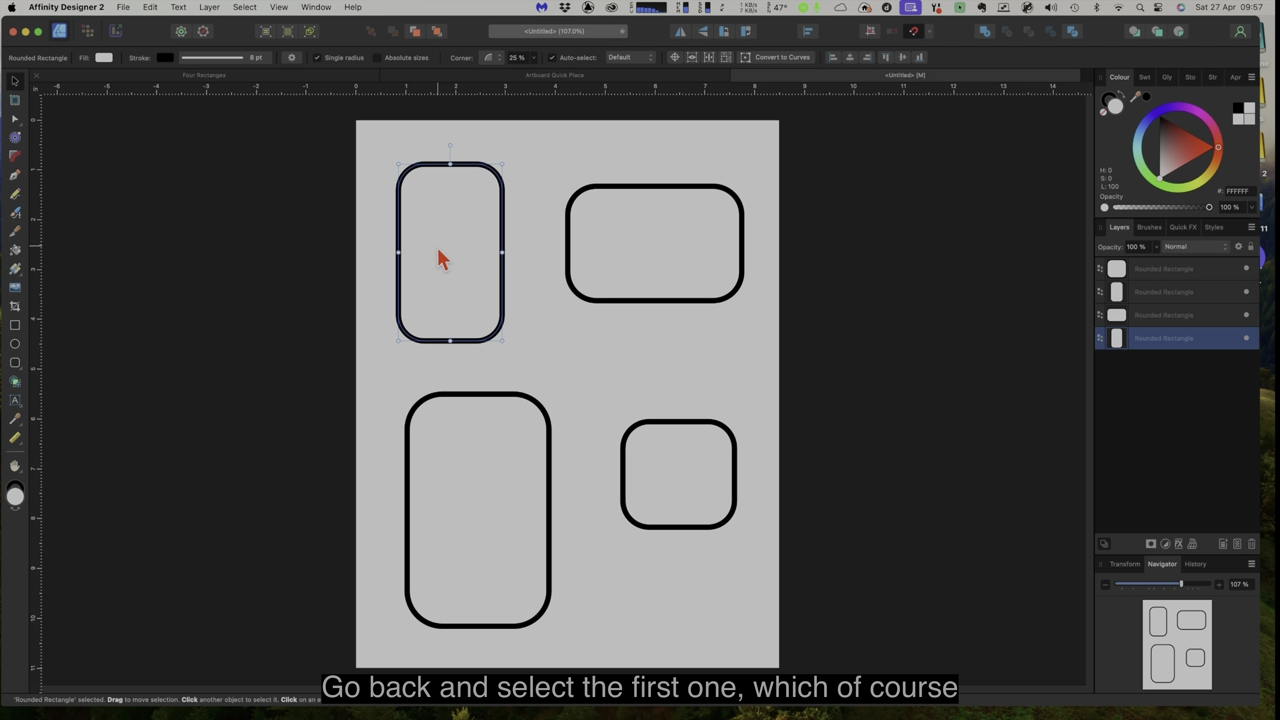
left_click(1156, 314)
left_click(1156, 292)
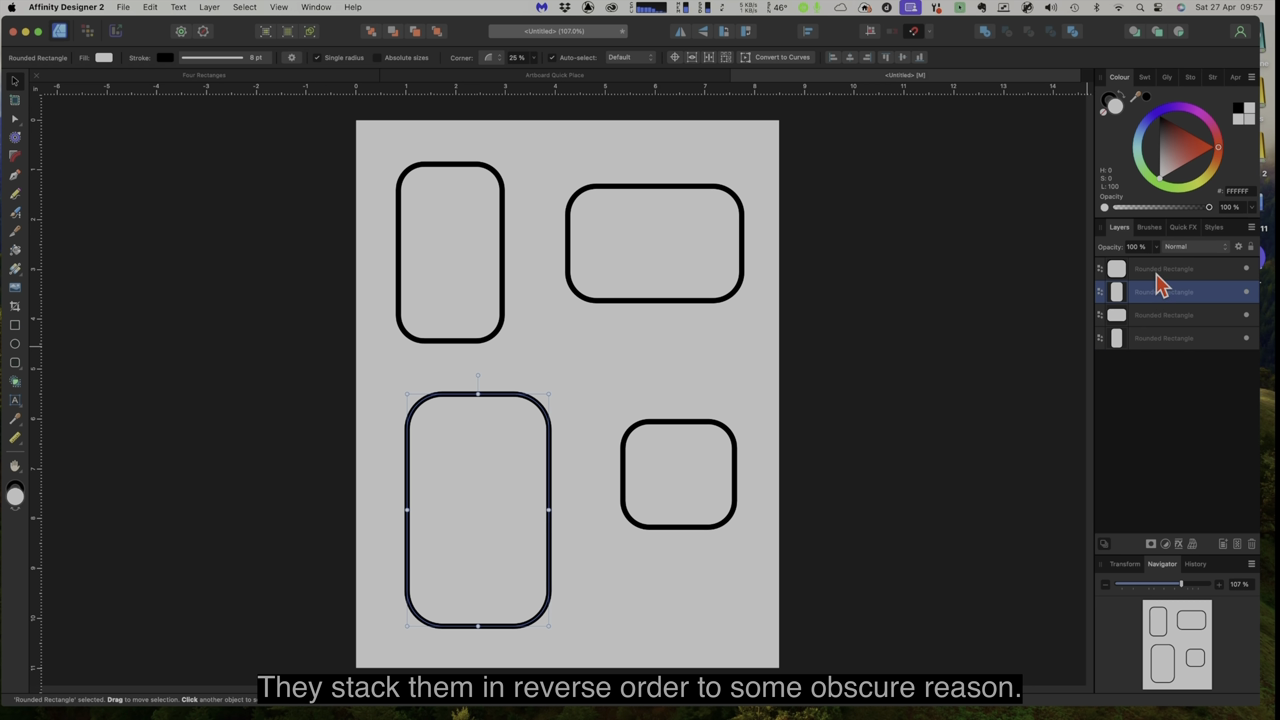
left_click(1158, 274)
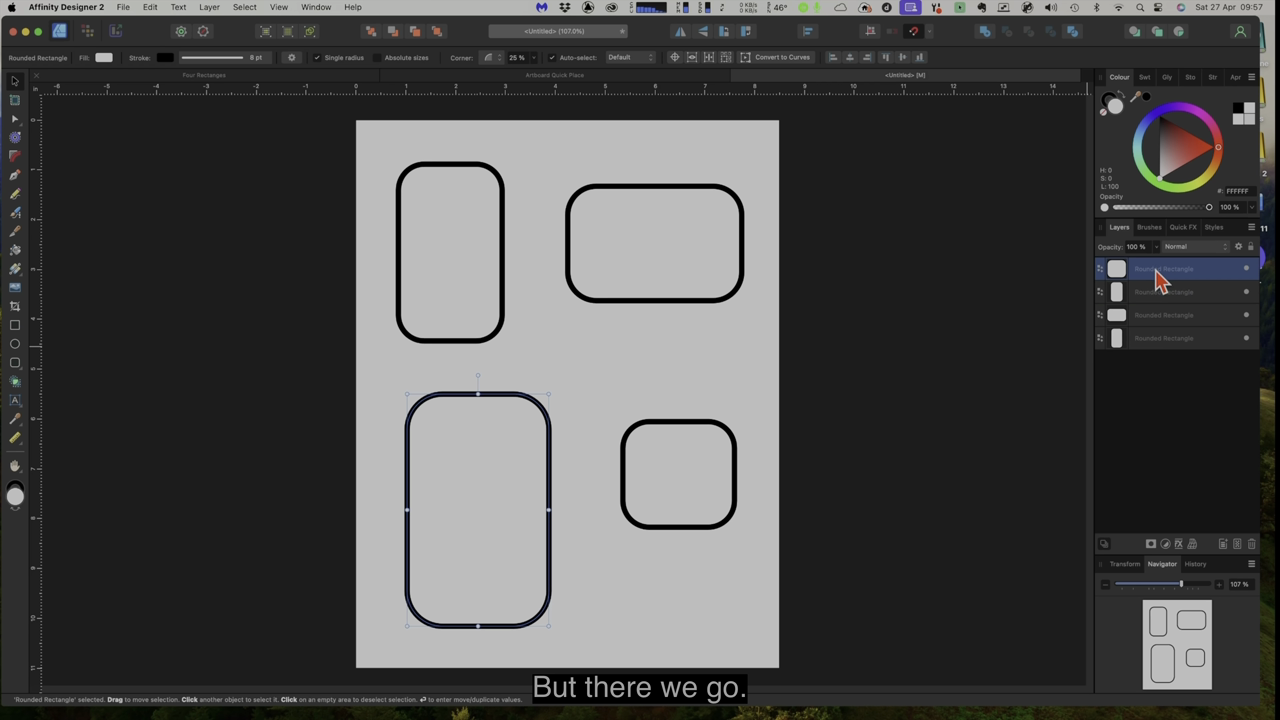
left_click(1157, 339)
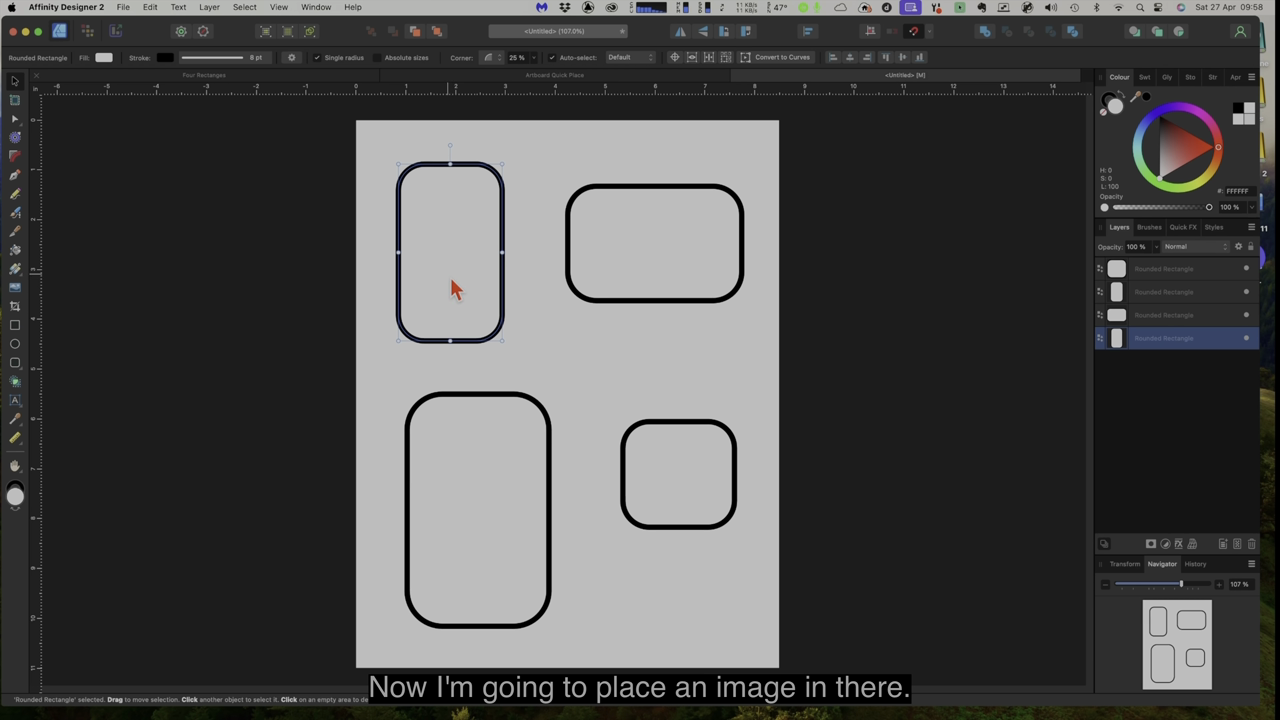
Choose frame 1.afdesign as the file to place via File > Place.
left_click(121, 12)
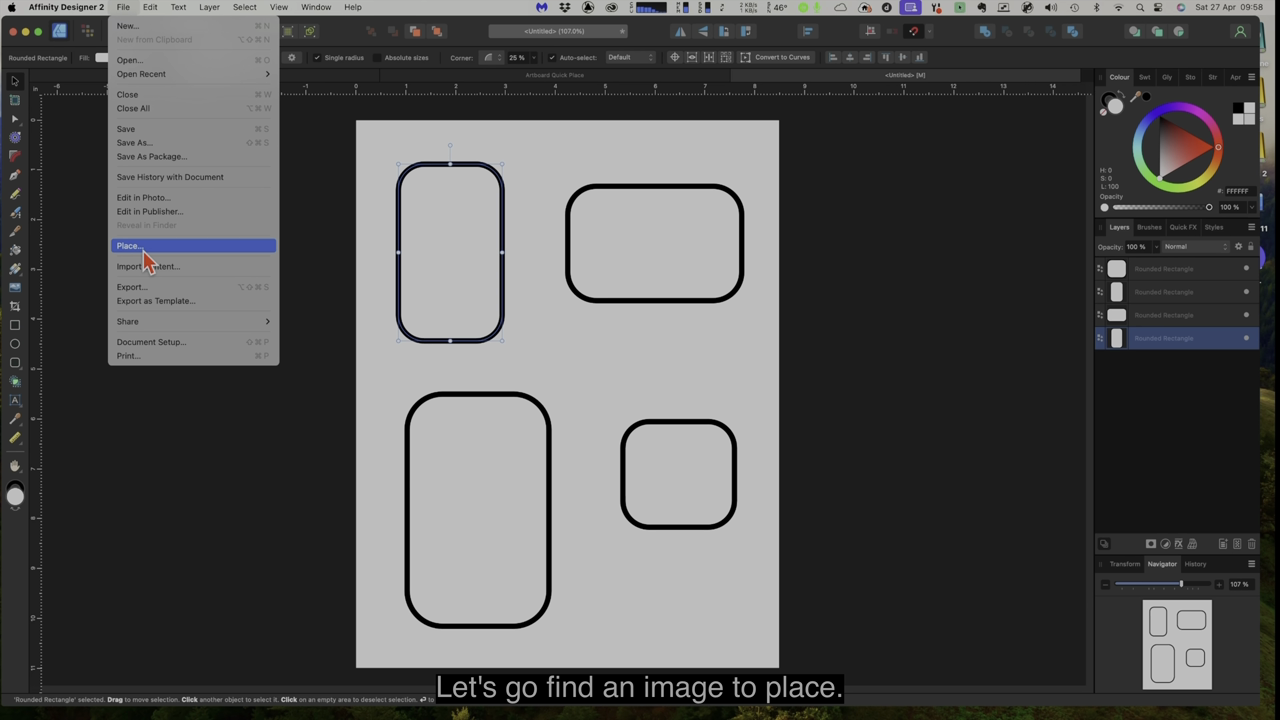
left_click(143, 250)
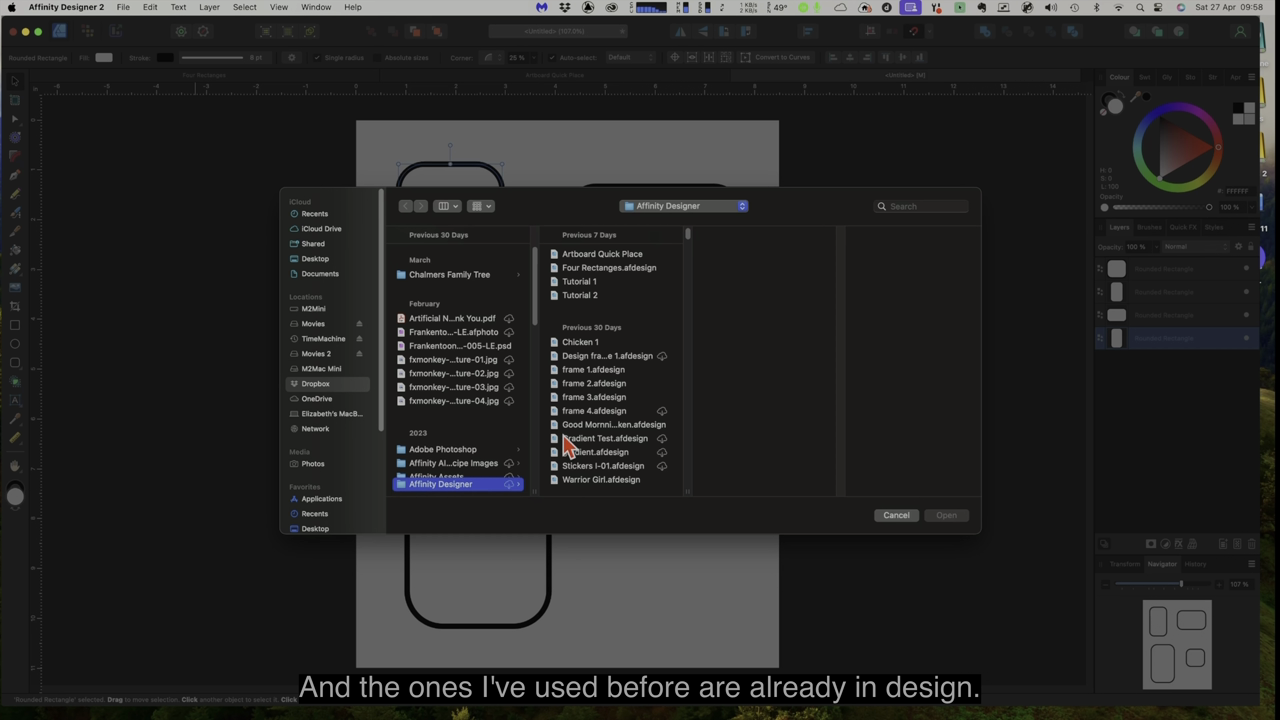
left_click(580, 370)
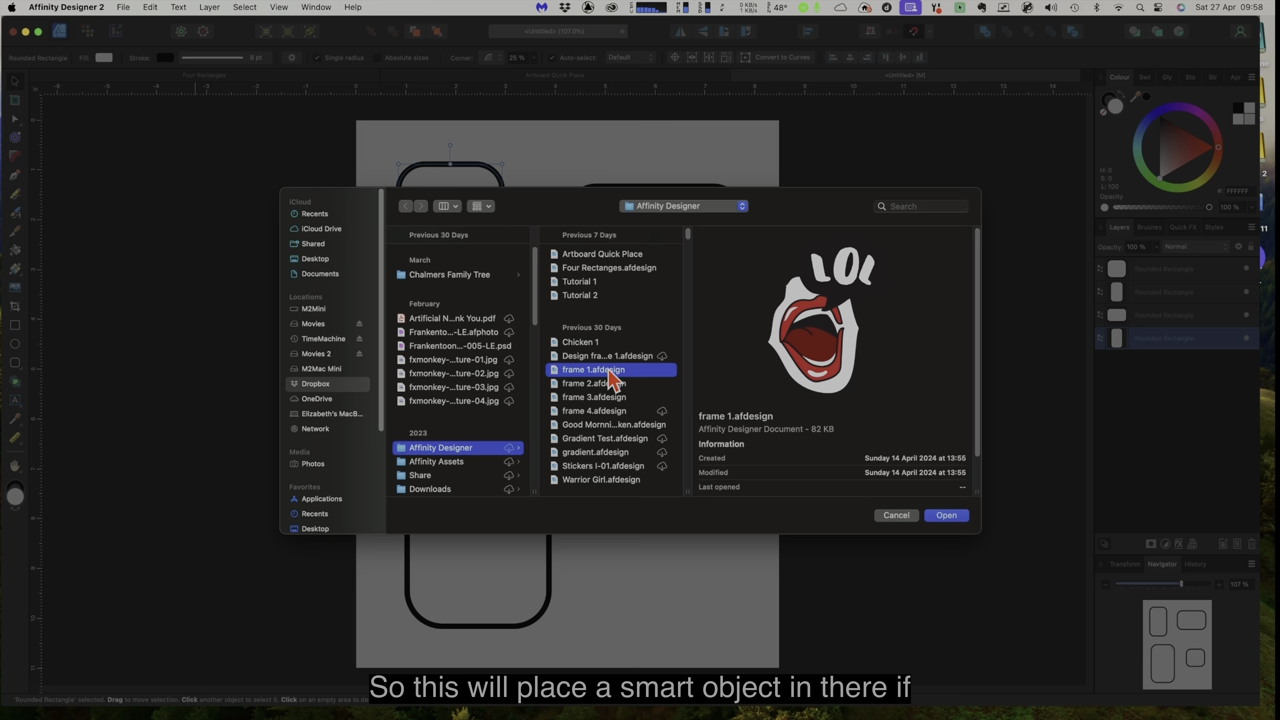
left_click(946, 516)
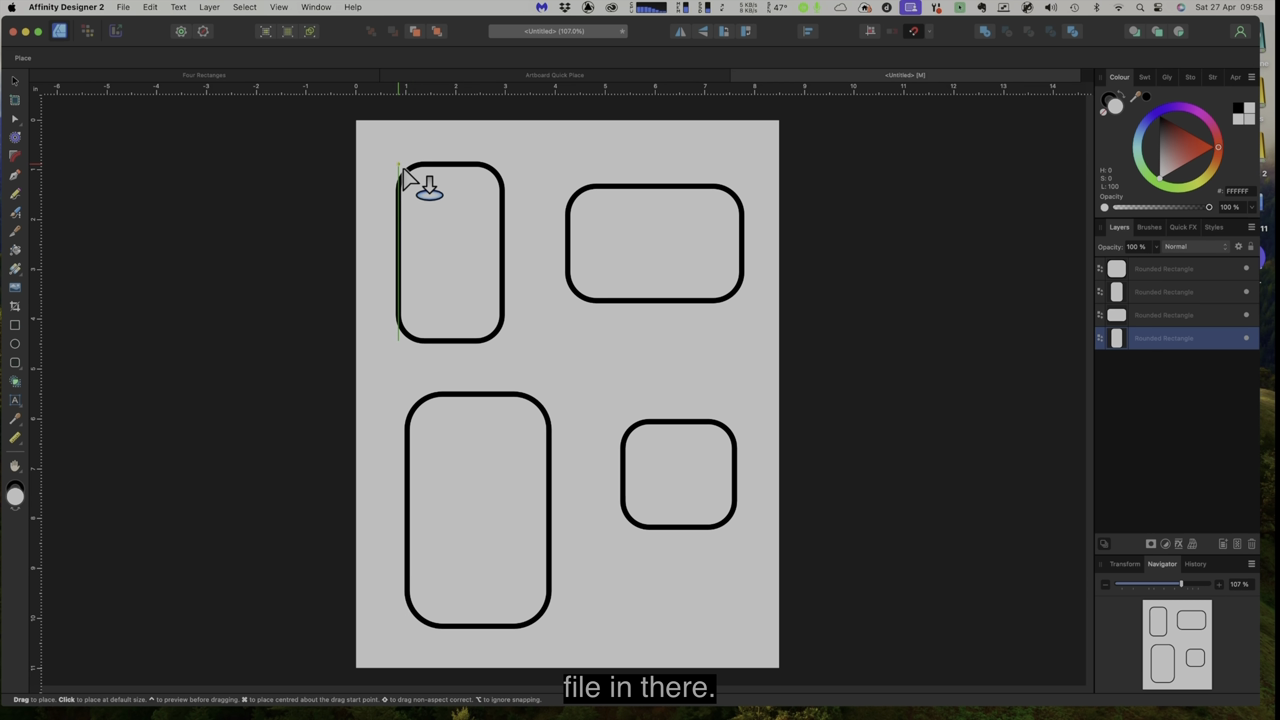
Place the LOL artwork over the top-left card and clip it inside the rounded rectangle.
left_click_drag(401, 167, 515, 388)
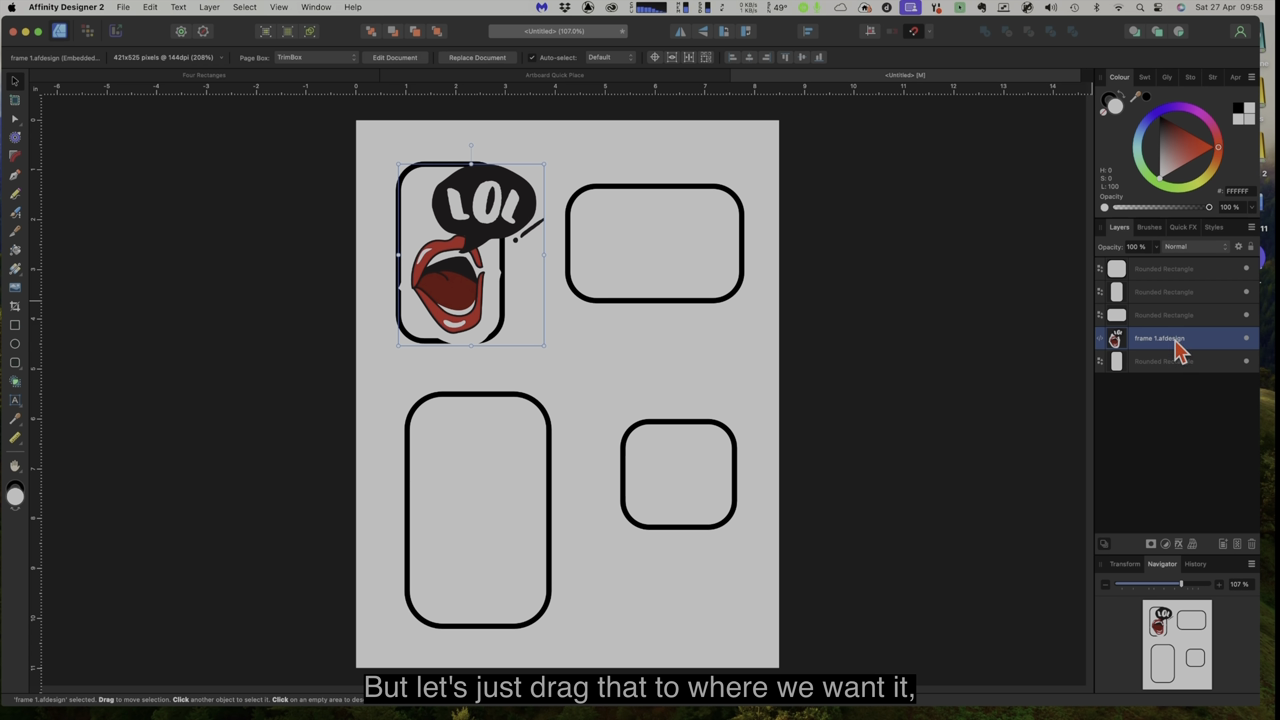
left_click_drag(1177, 346, 1180, 370)
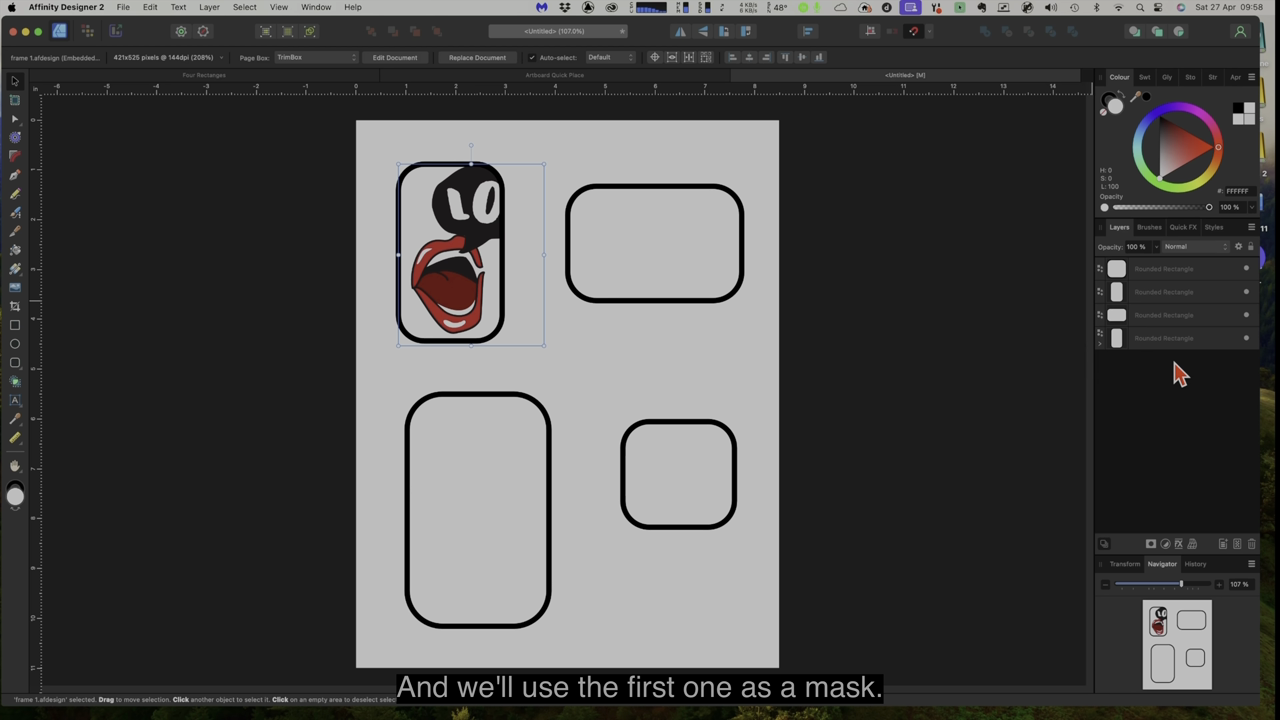
left_click(1101, 344)
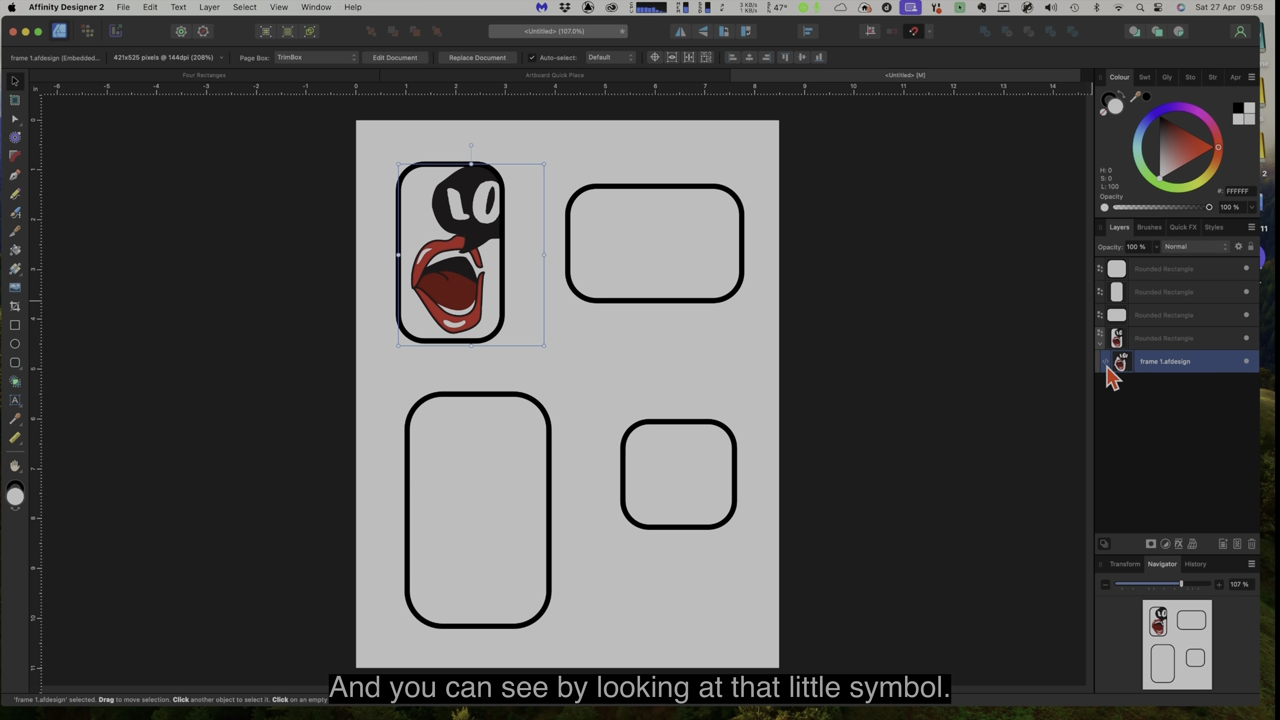
mouse_move(1113, 374)
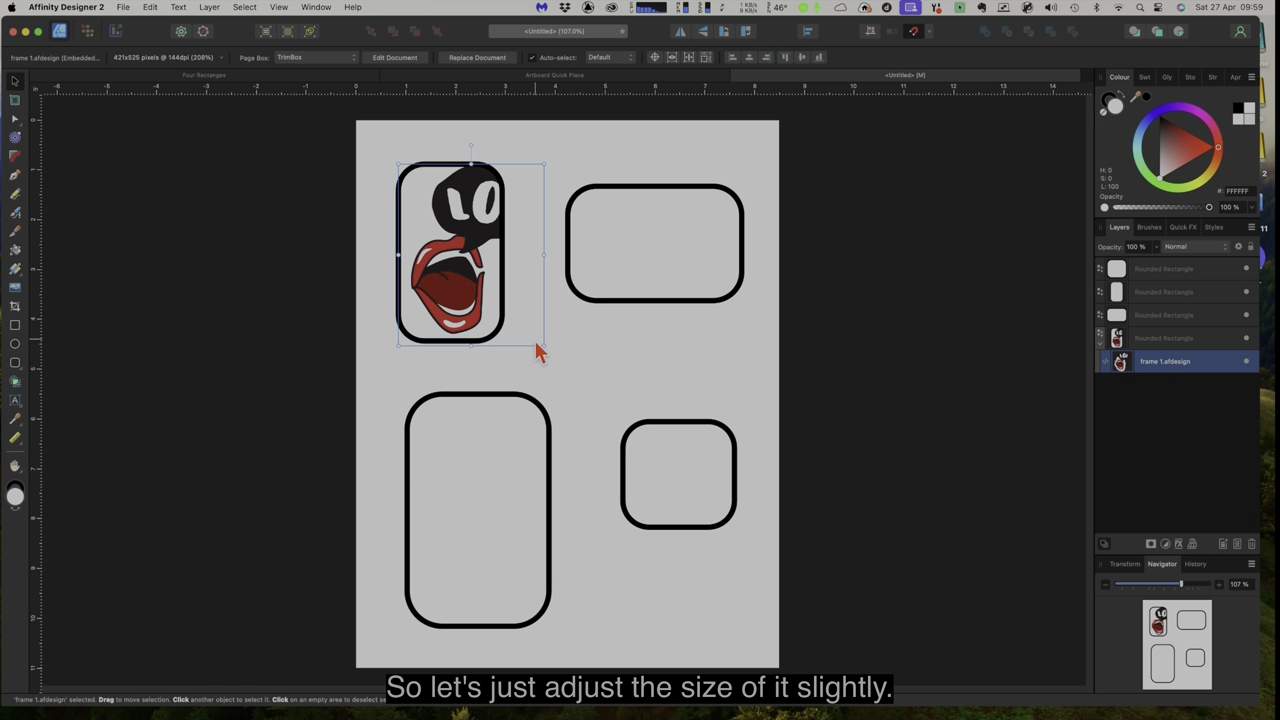
Shrink the LOL image to fit the card and centre it within the frame.
mouse_move(538, 341)
left_mouse_down()
mouse_move(517, 317)
mouse_move(519, 328)
left_mouse_up()
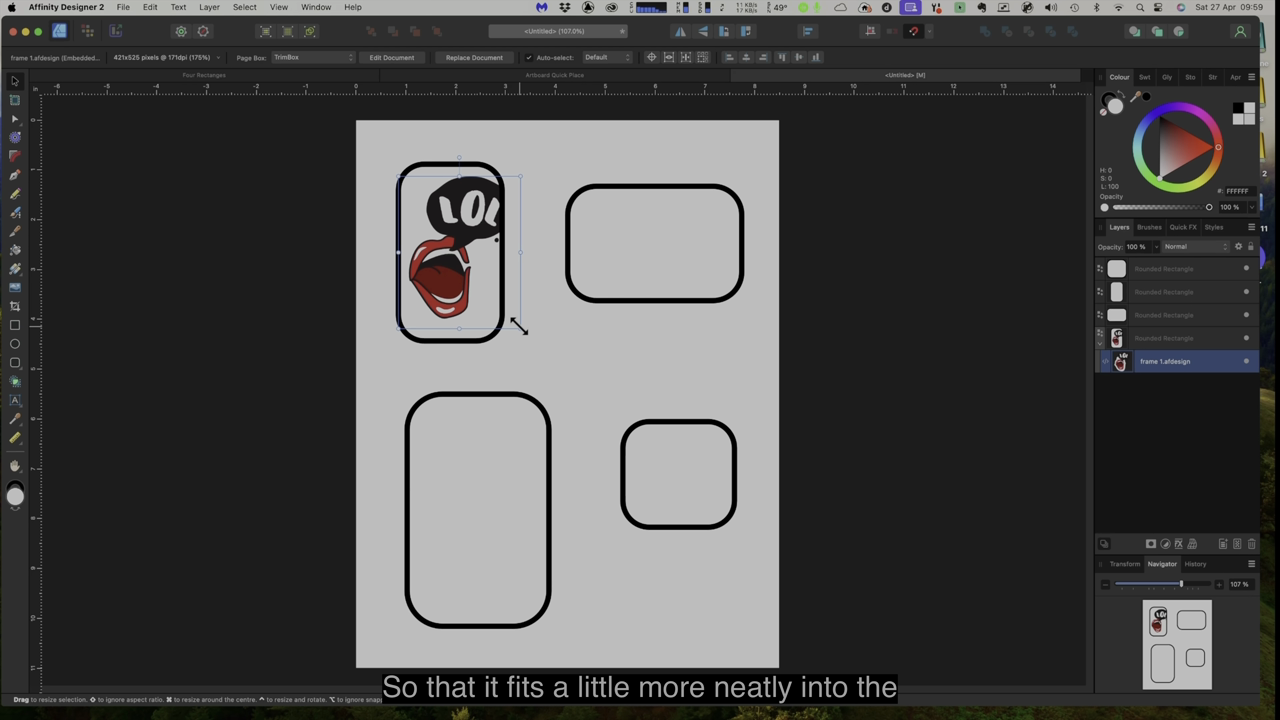
left_click_drag(518, 322, 461, 279)
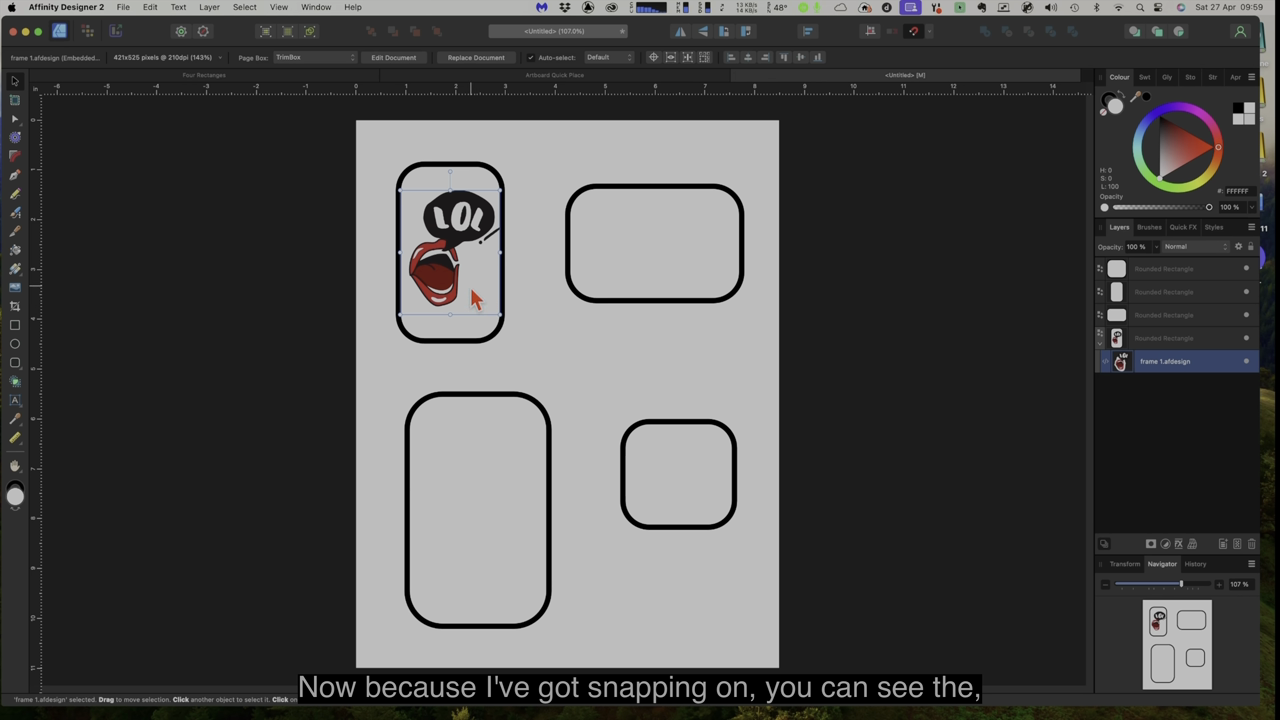
left_click_drag(476, 298, 473, 294)
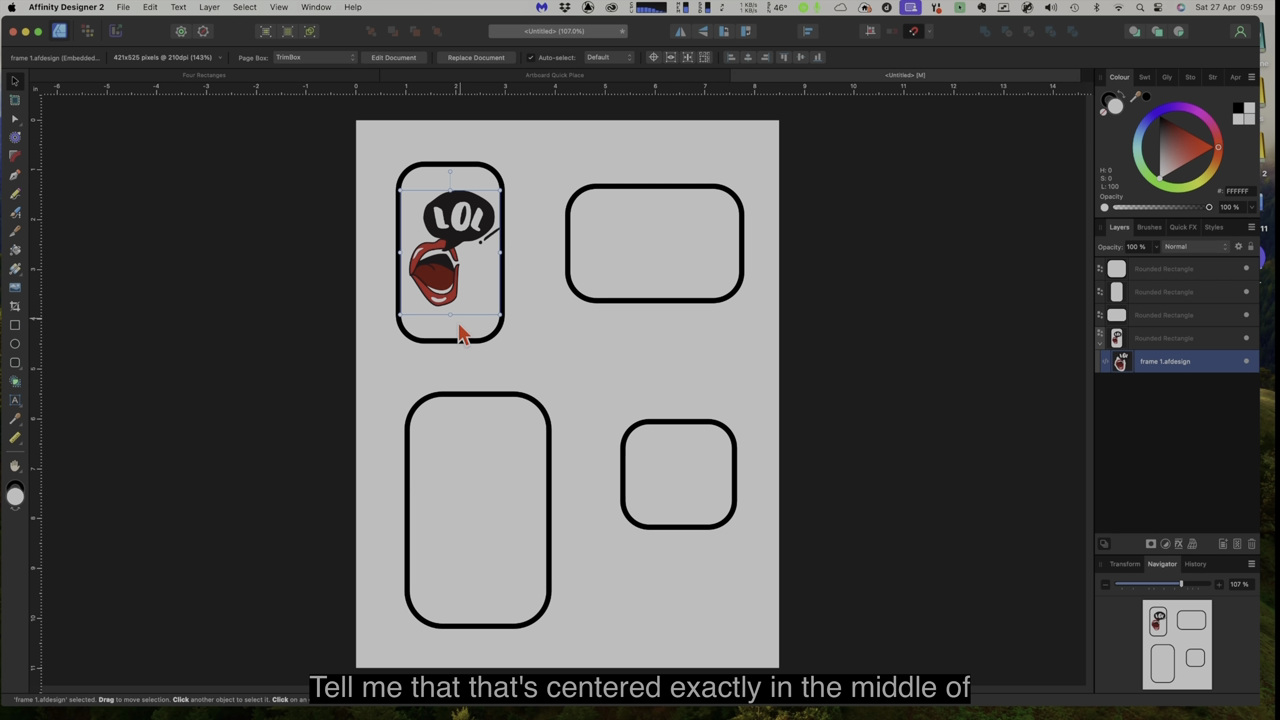
left_click(527, 150)
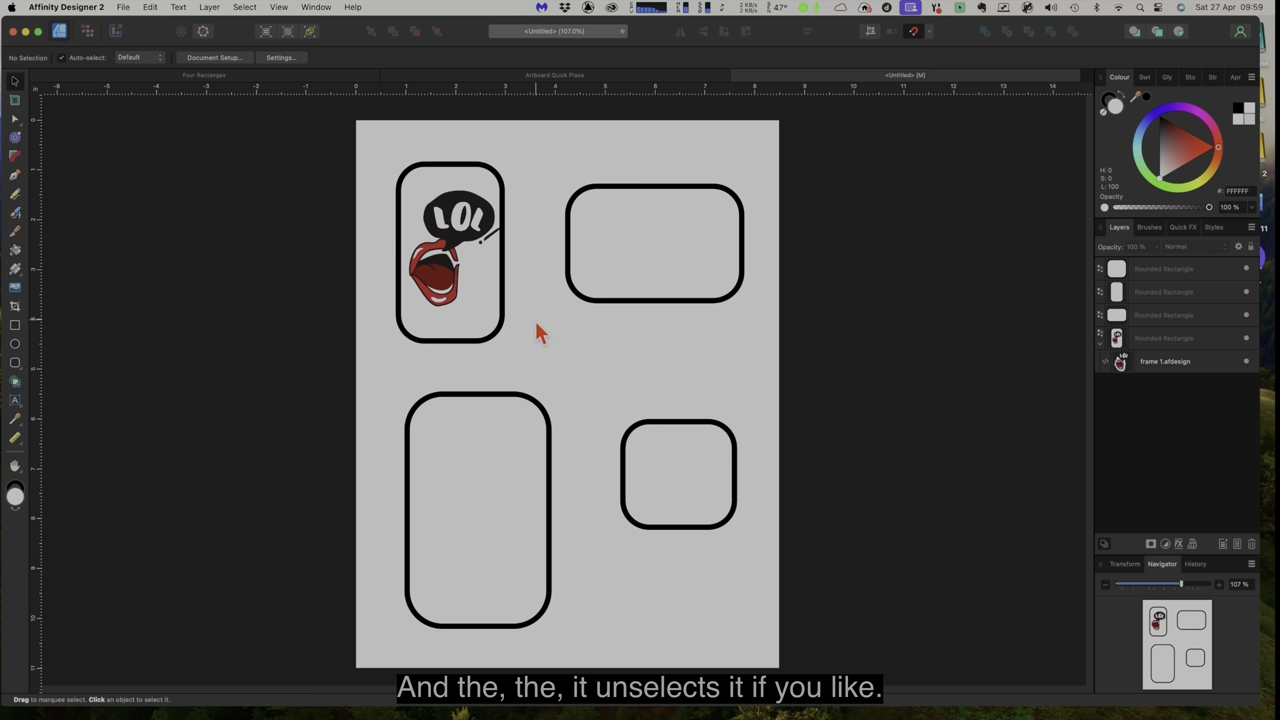
Open the embedded LOL document and draw a small triangle near its top left.
double_click(1121, 368)
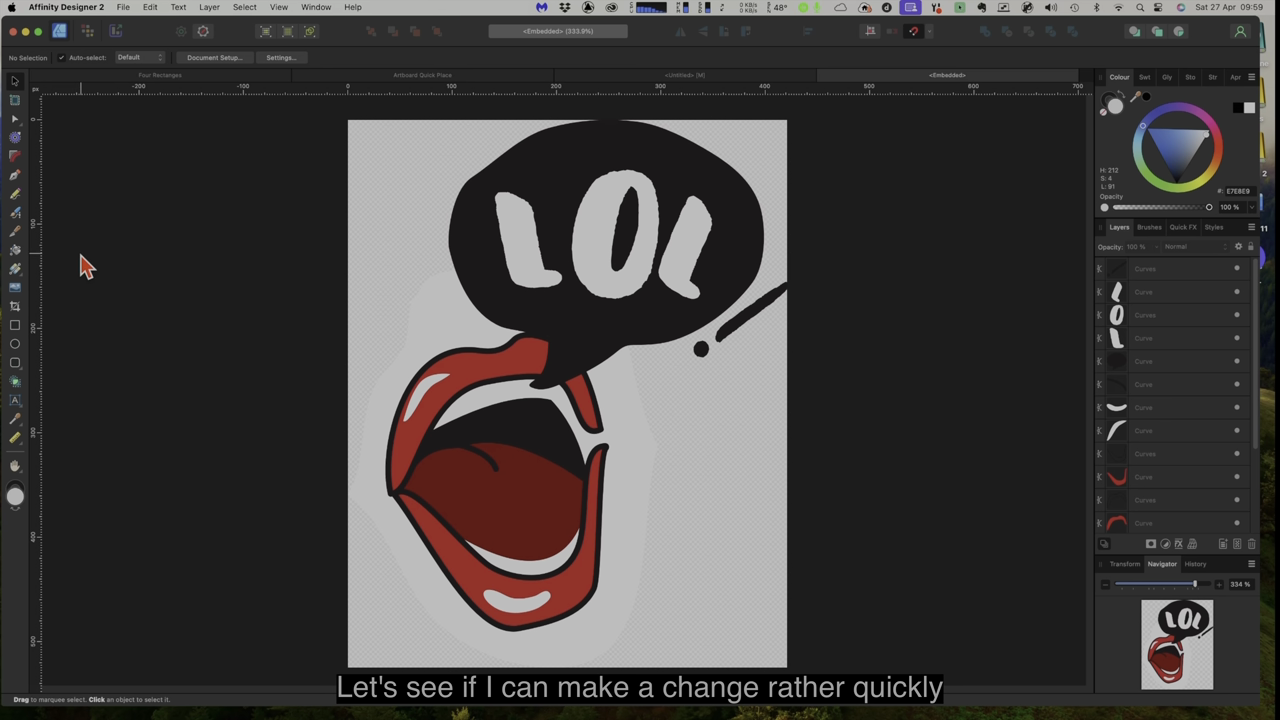
left_click(17, 178)
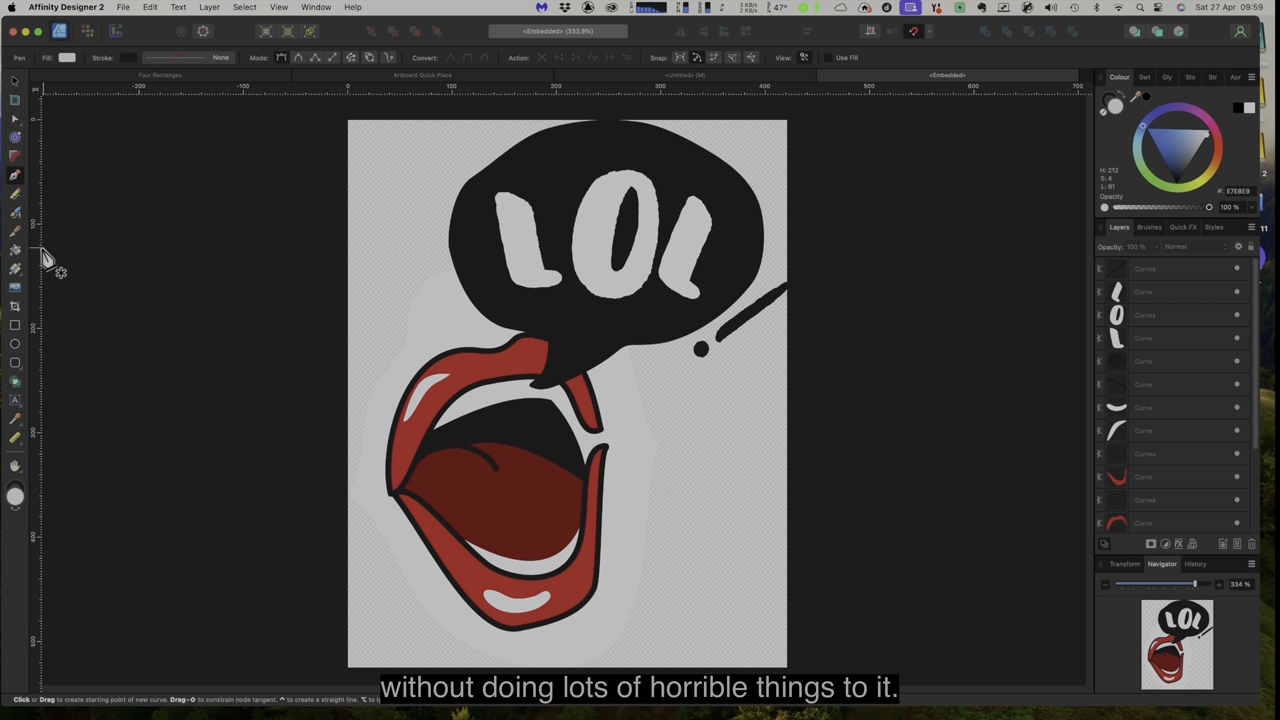
left_click(20, 366)
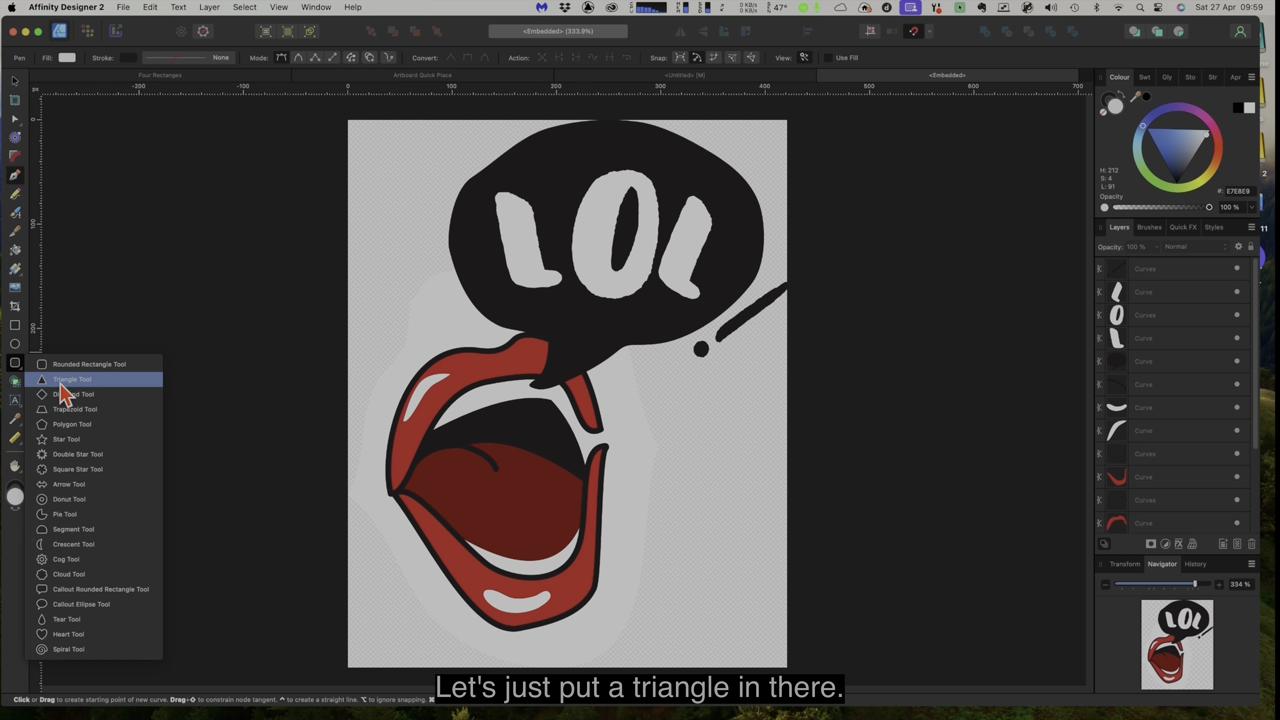
left_click(64, 384)
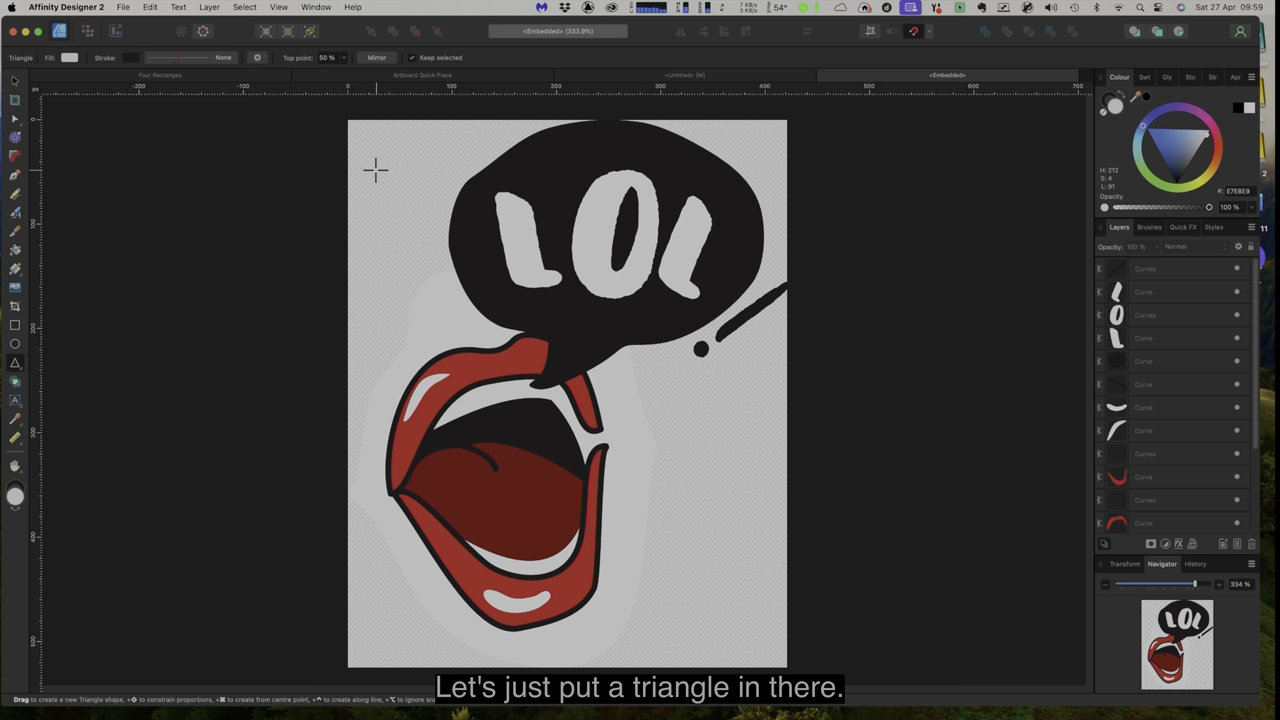
left_click_drag(376, 170, 418, 236)
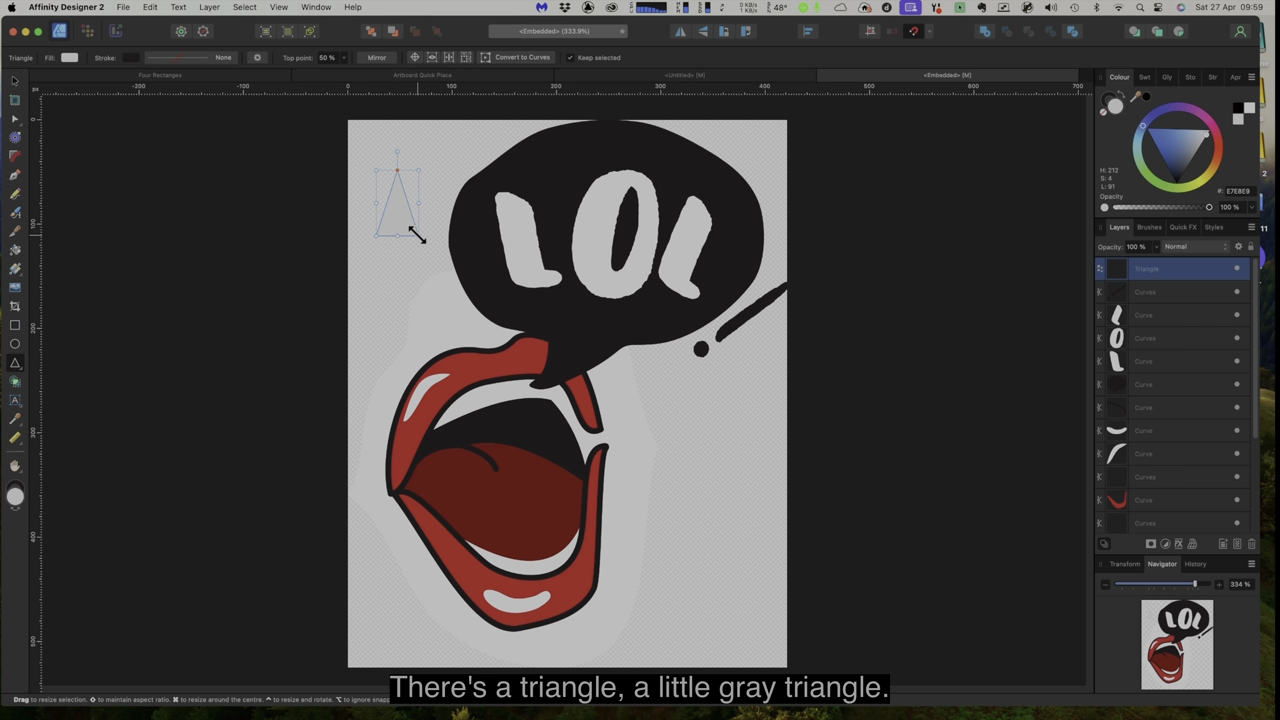
Fill the triangle with pinkish red FF3279 and close the embedded document.
left_click(69, 58)
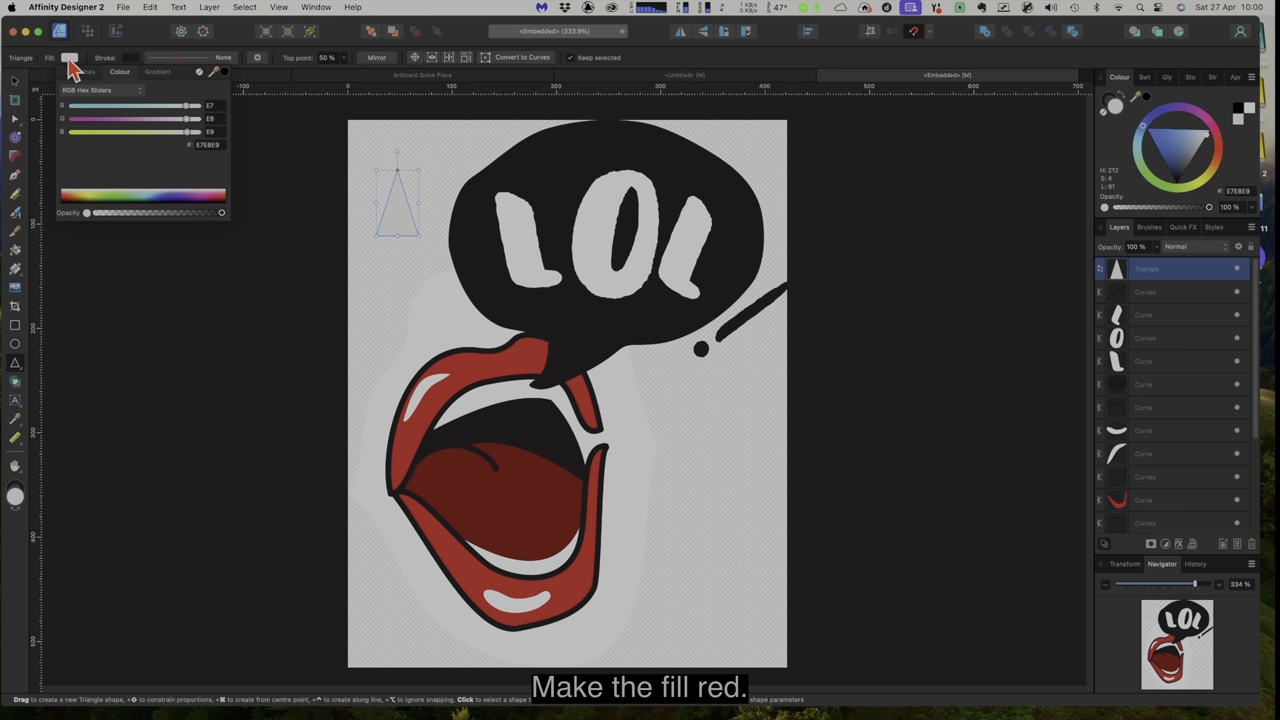
left_click(214, 196)
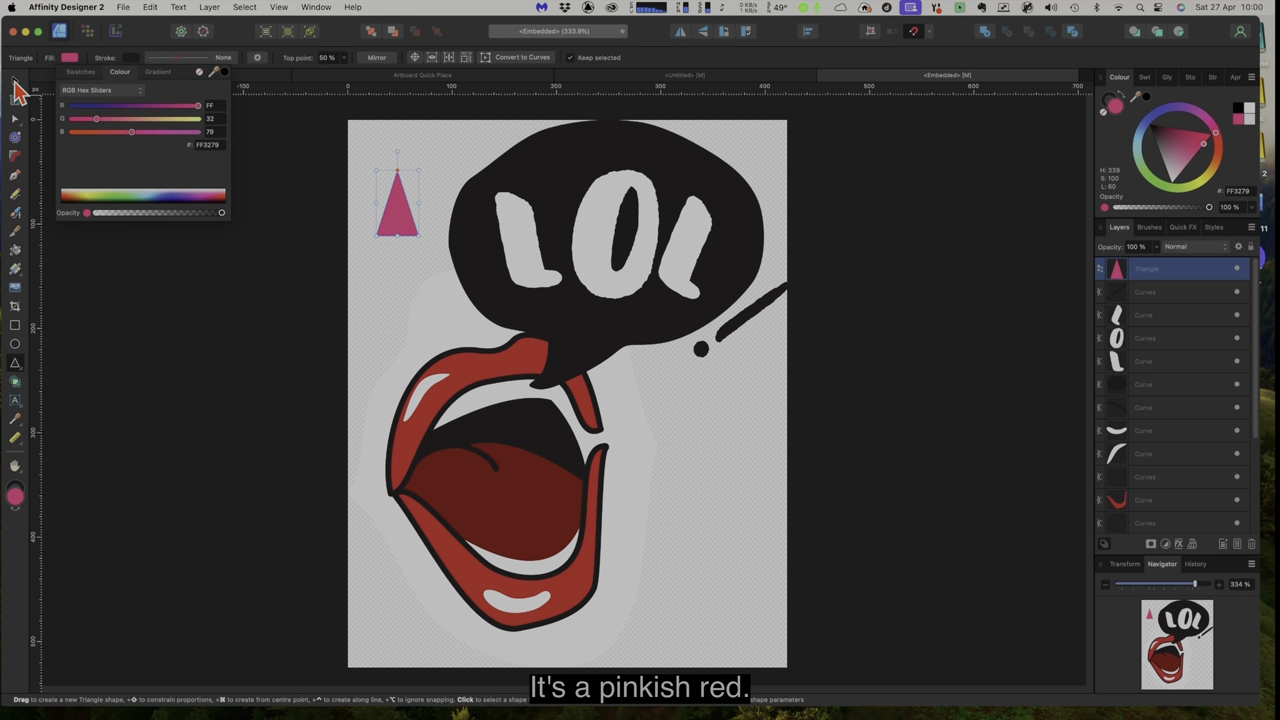
left_click(15, 82)
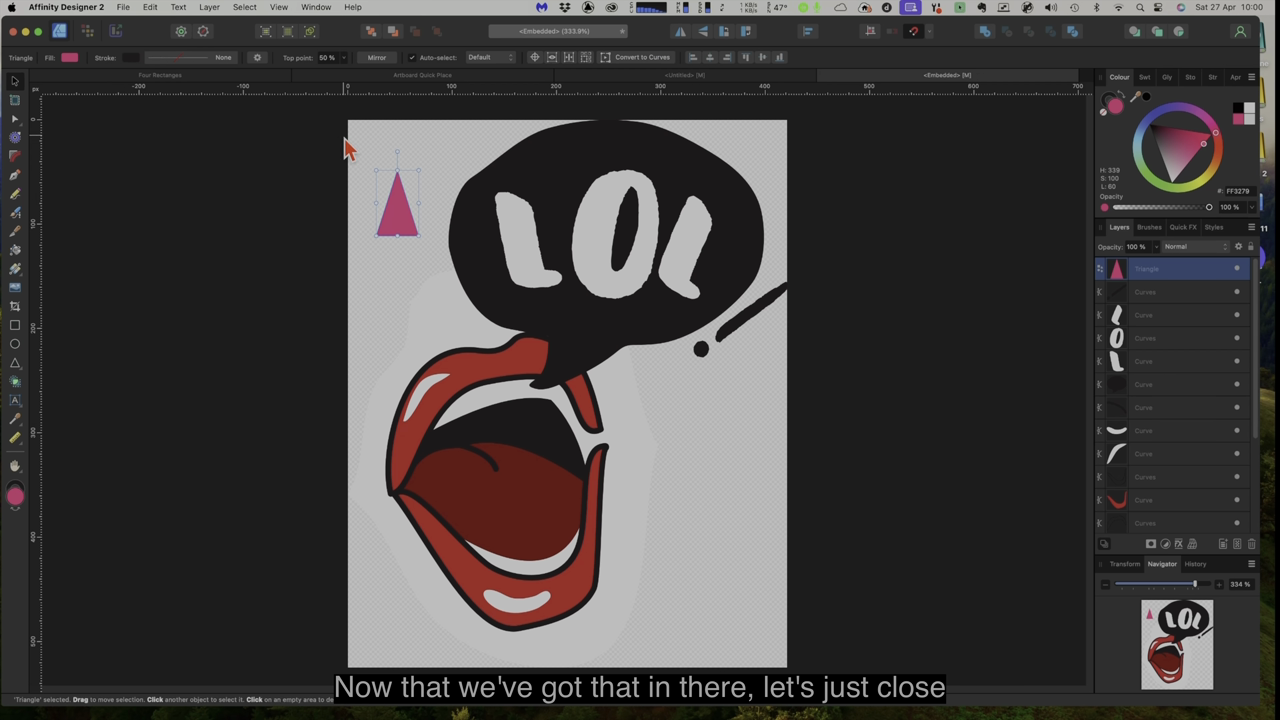
left_click(124, 14)
left_click(136, 103)
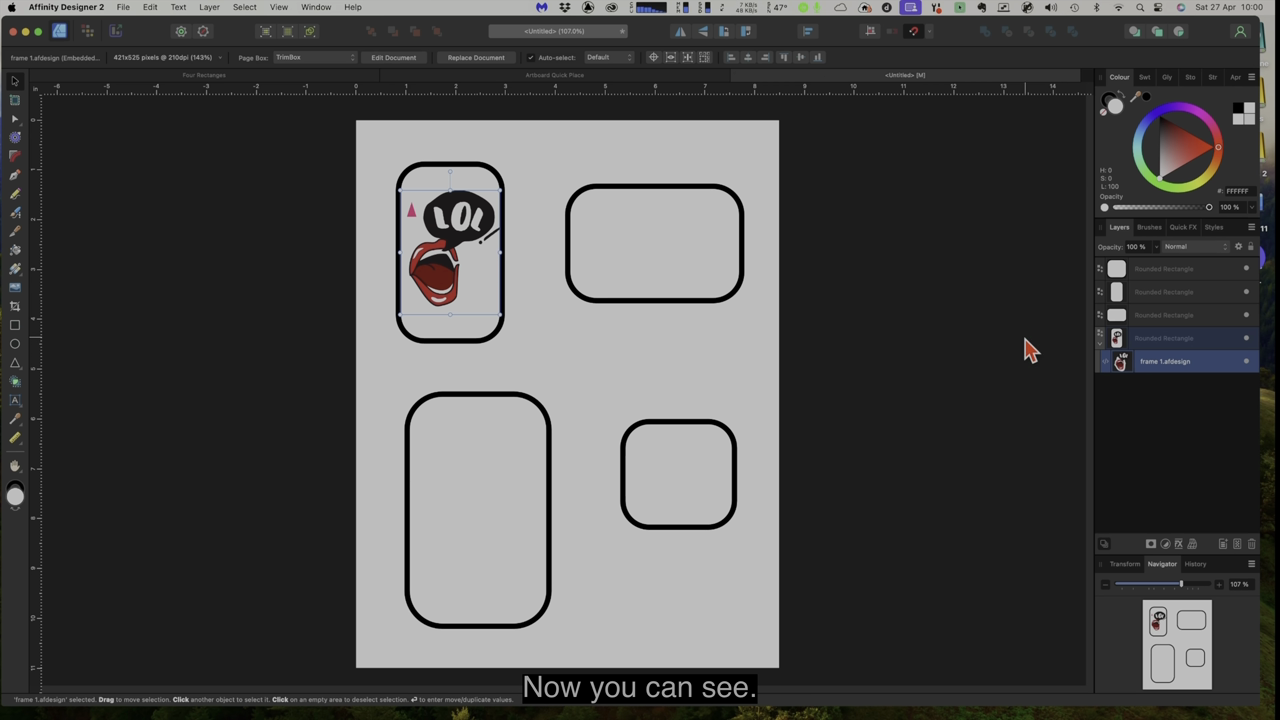
Nest the LOL artwork inside its rounded rectangle so it is clipped.
left_click(538, 196)
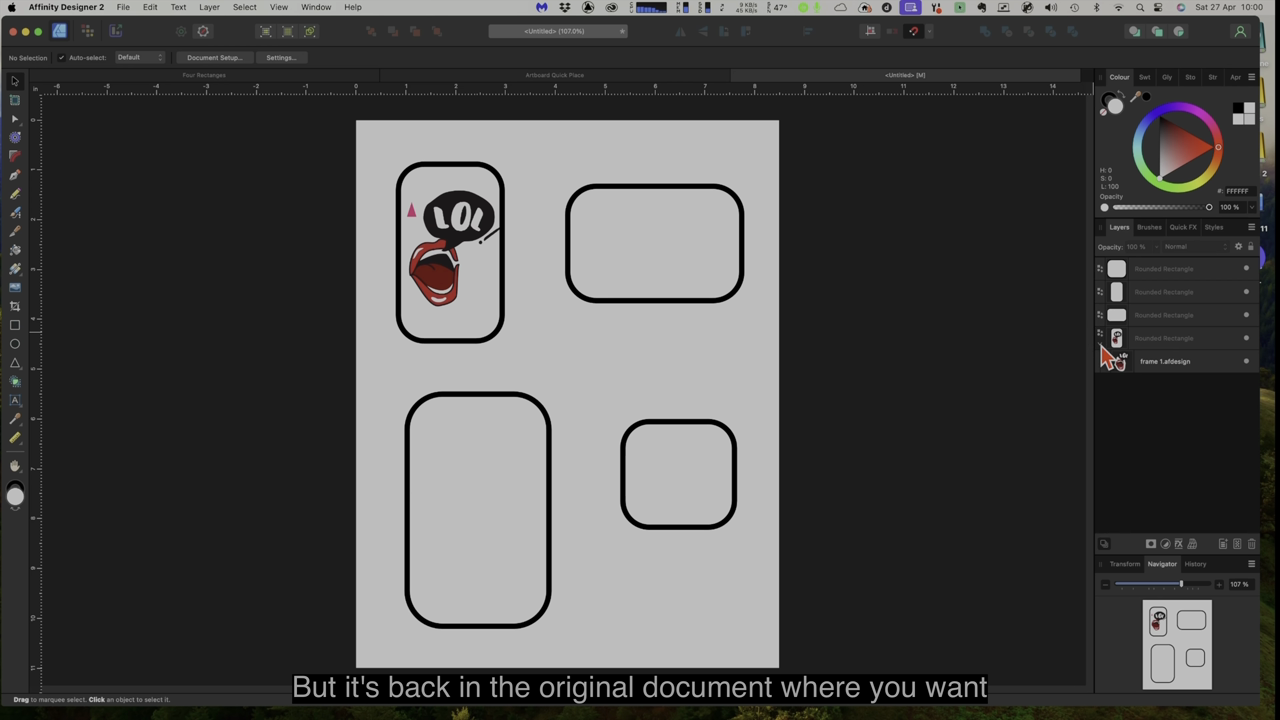
left_click_drag(1110, 357, 1092, 337)
left_click(1165, 345)
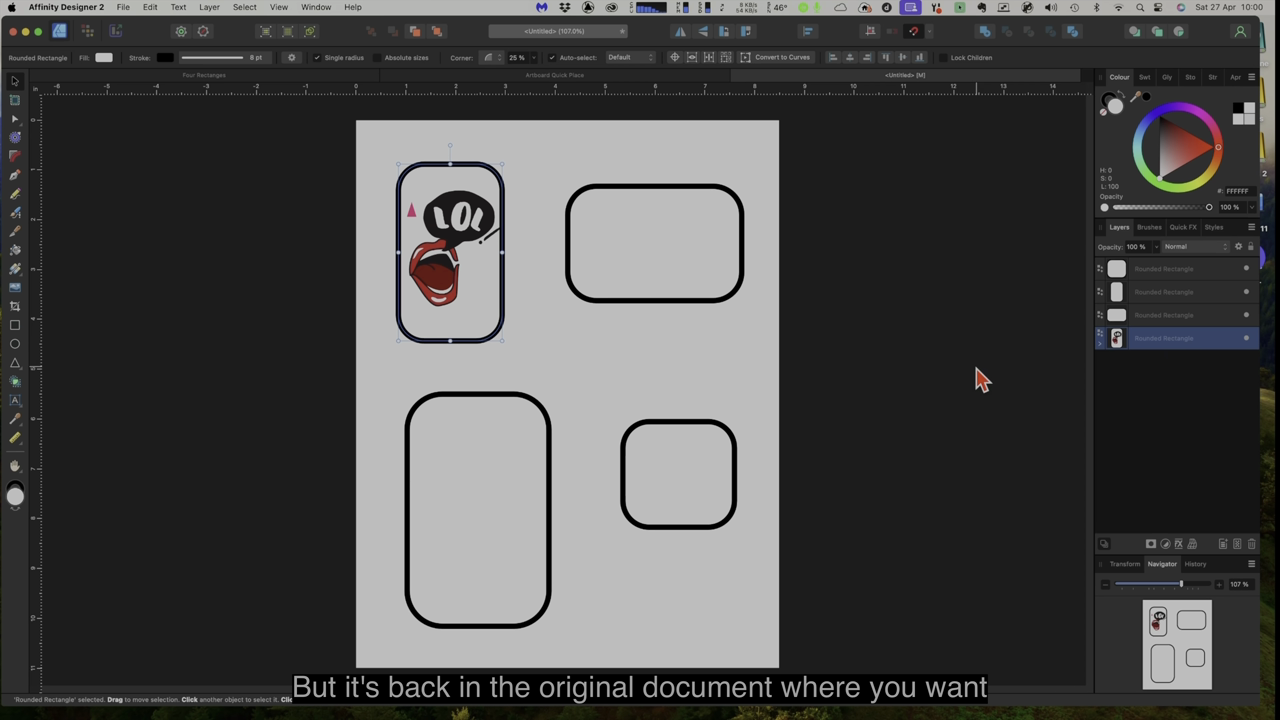
Place frame 2.afdesign's sleeping cat in the top-right rectangle, centred and nested inside it.
left_click(643, 243)
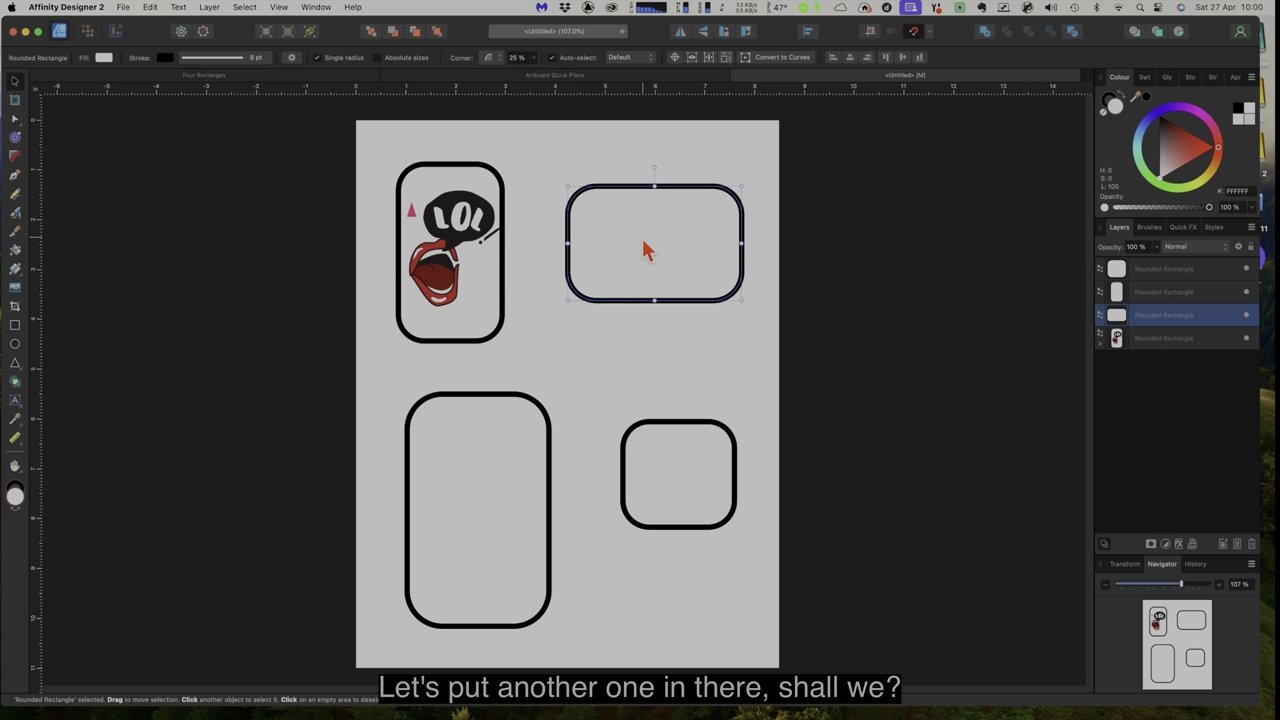
left_click(123, 8)
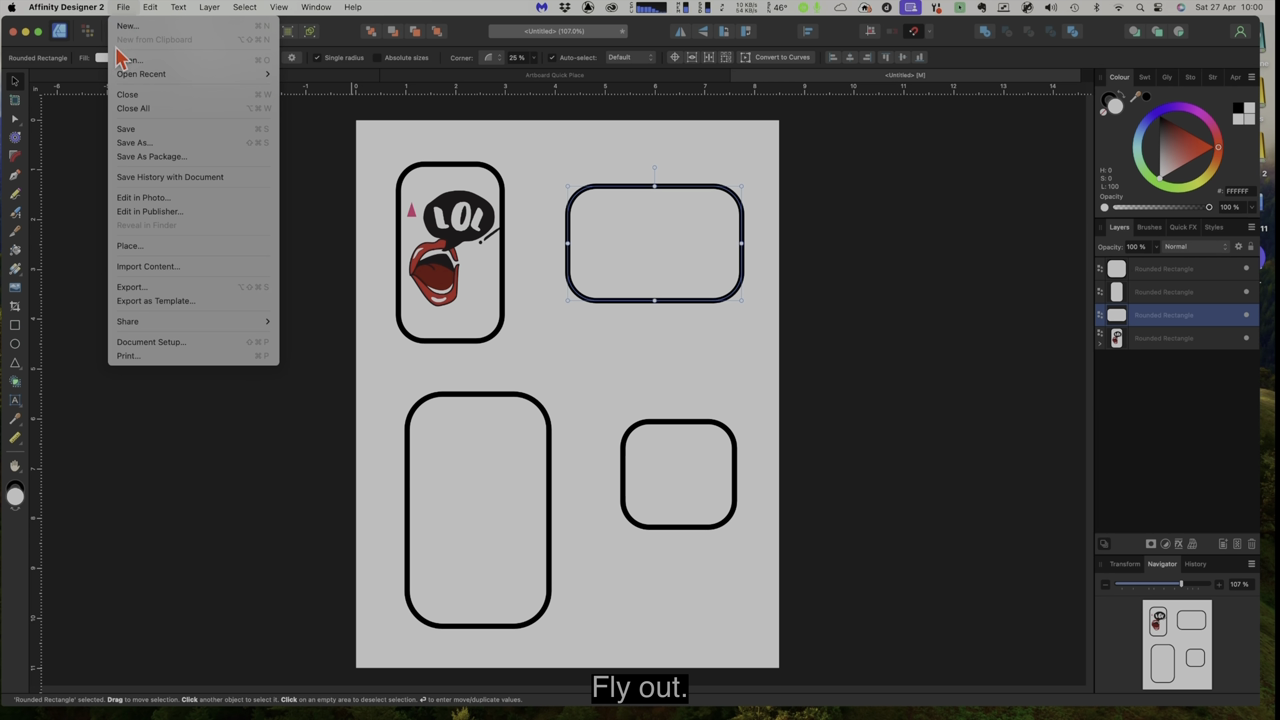
left_click(155, 250)
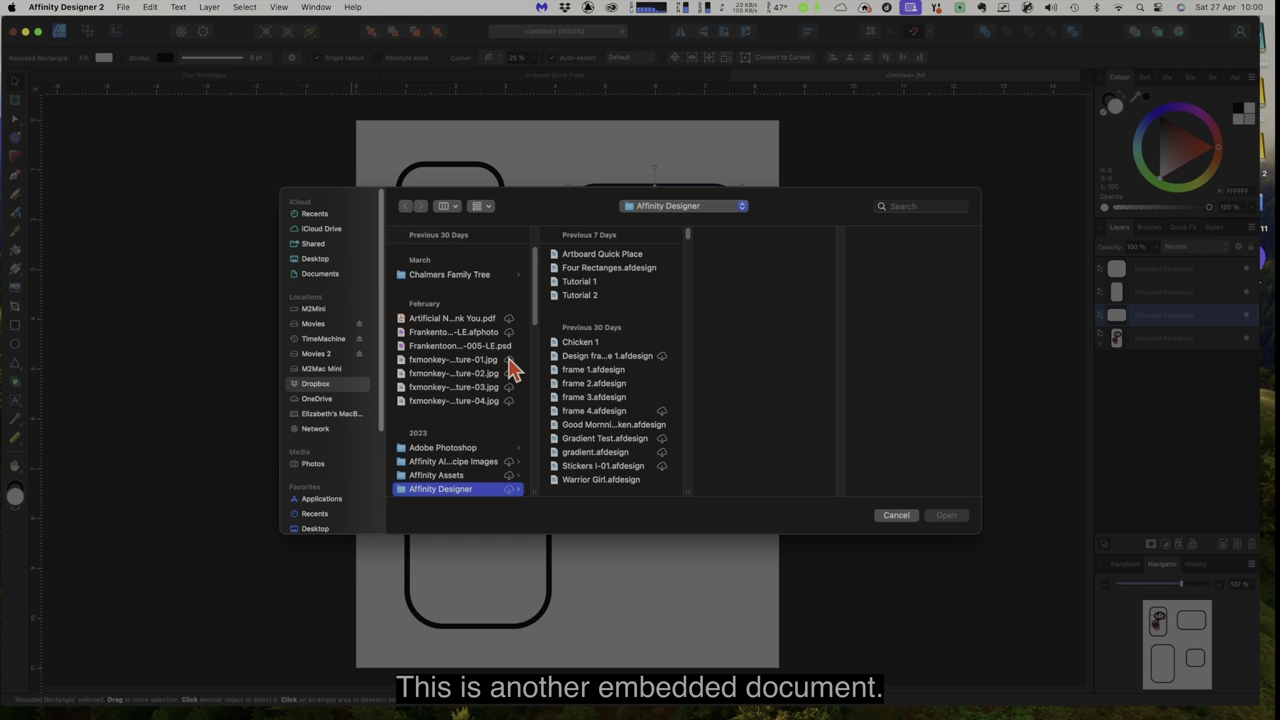
left_click(603, 386)
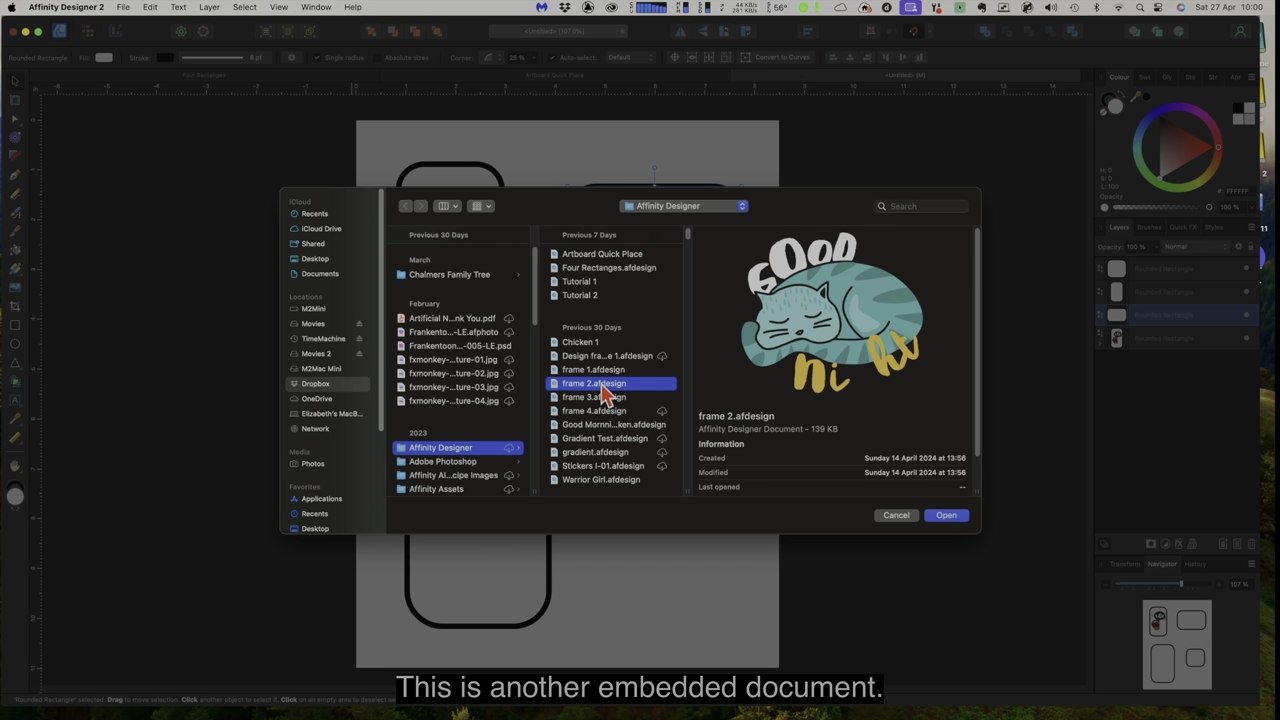
left_click(946, 516)
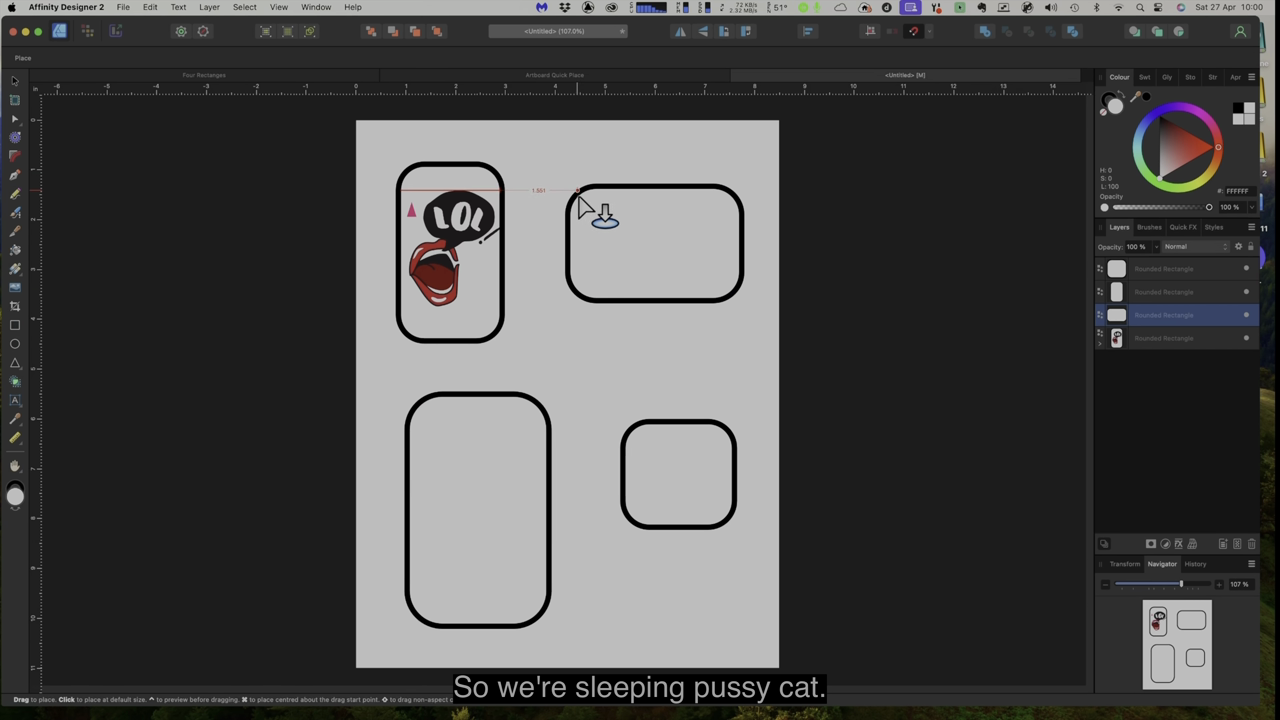
left_click_drag(578, 196, 720, 297)
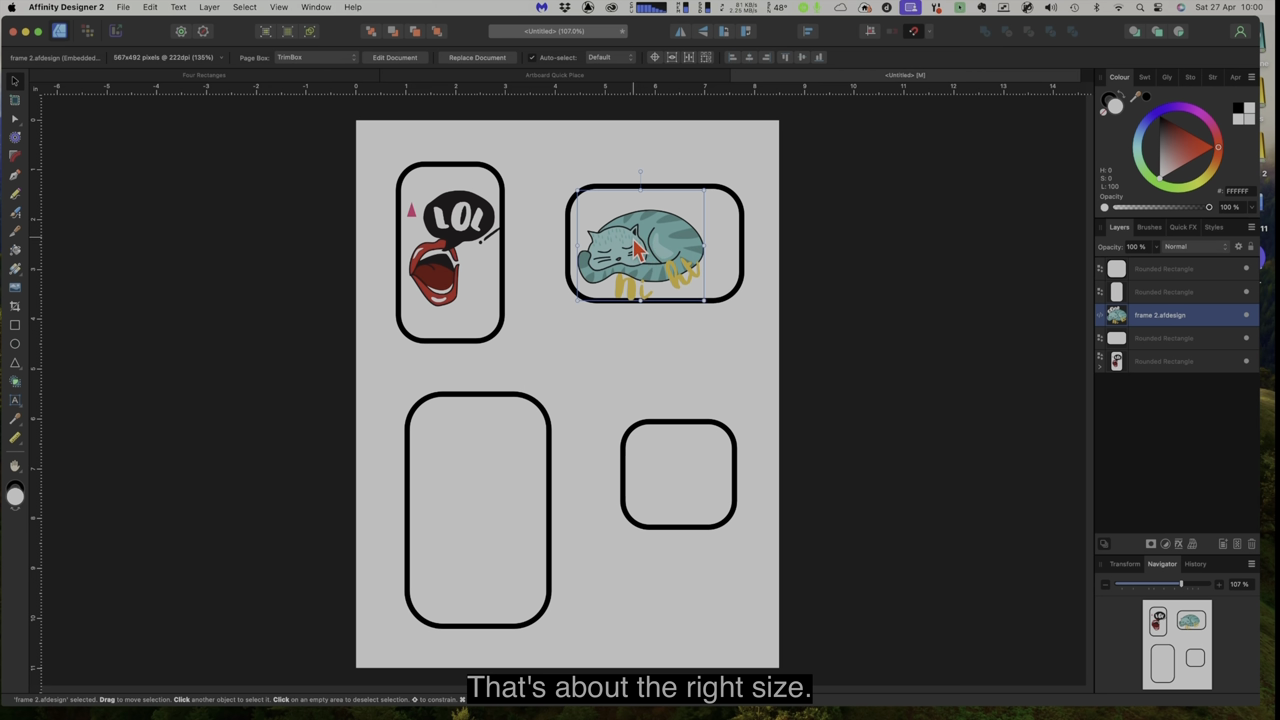
left_click_drag(641, 246, 653, 248)
left_click(765, 258)
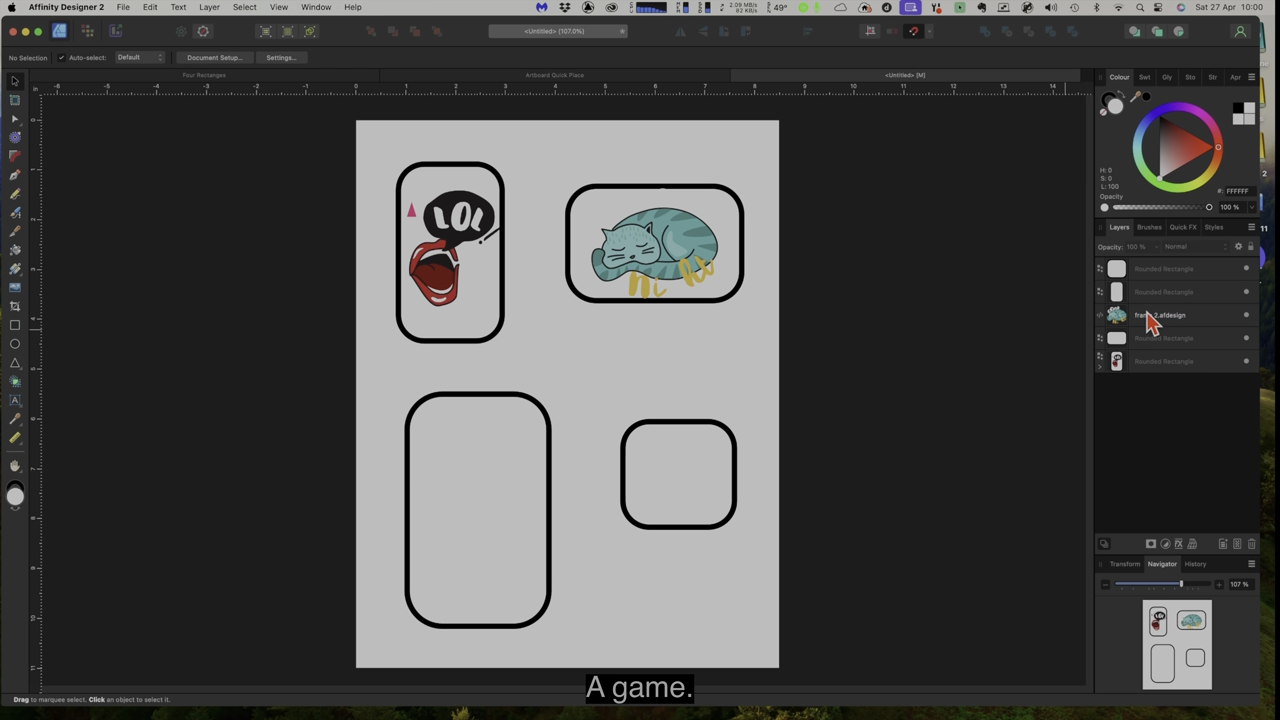
left_click_drag(1158, 328, 1158, 346)
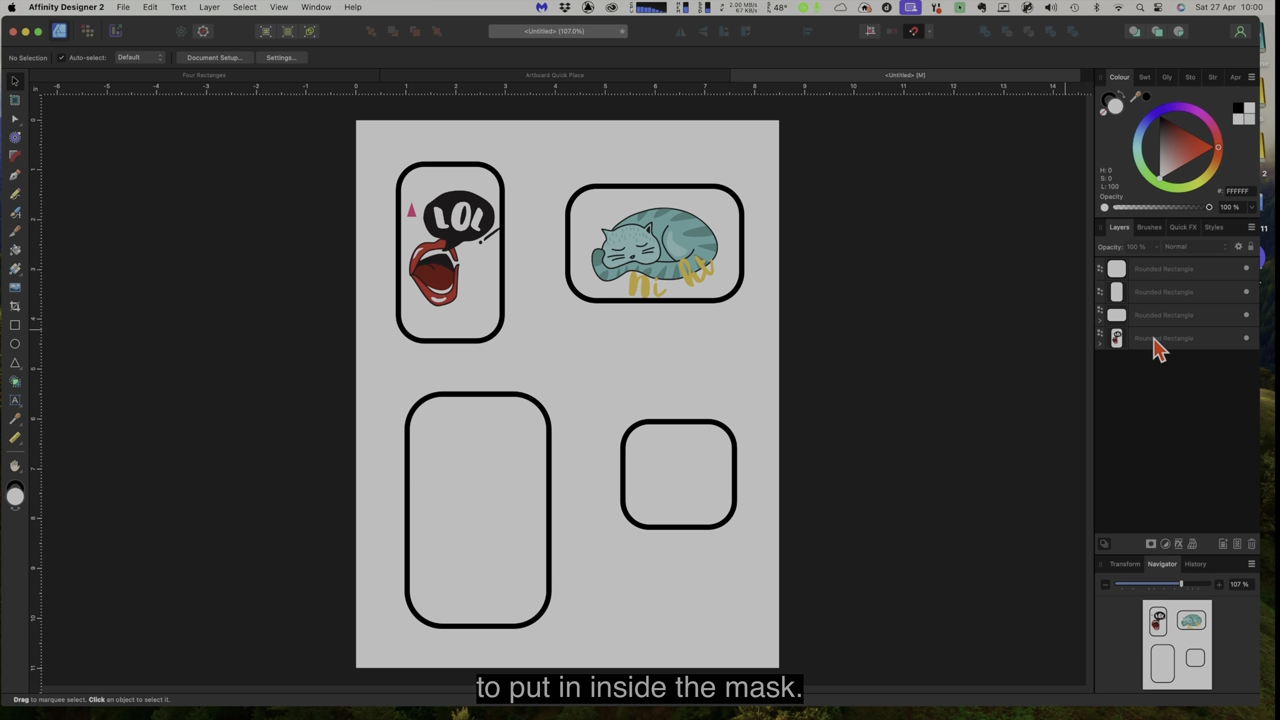
left_click(1100, 322)
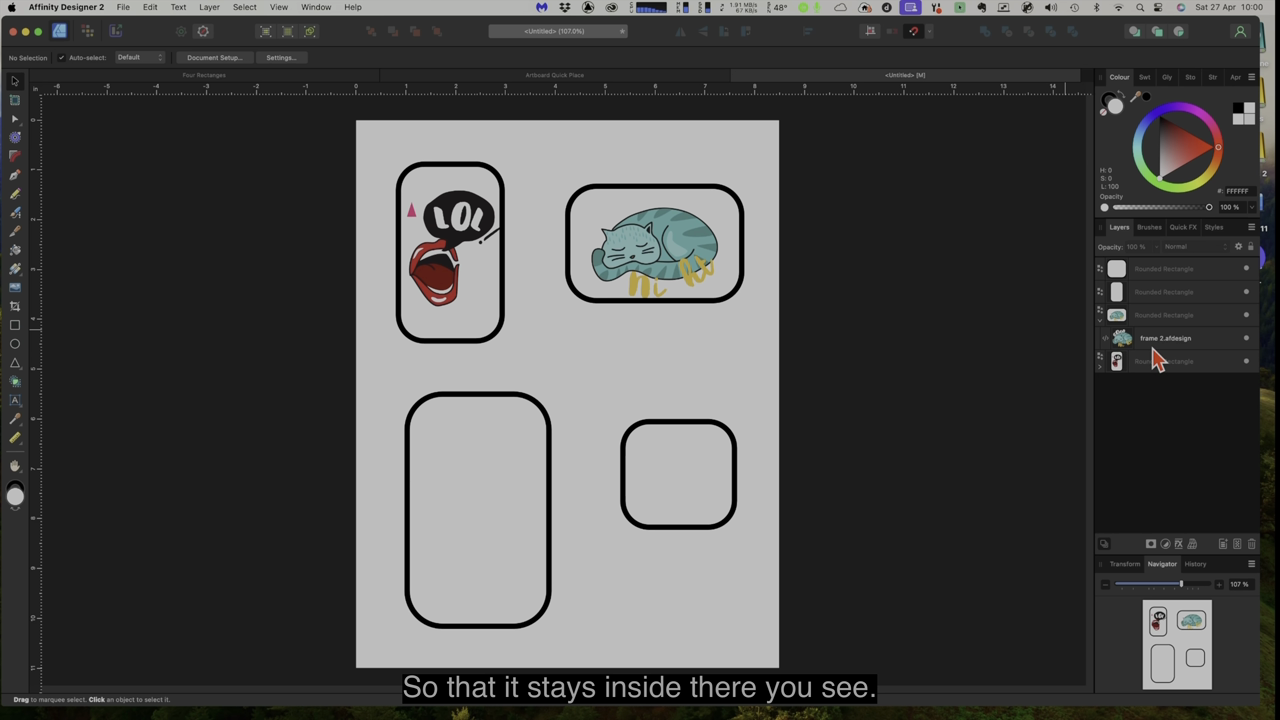
left_click(1101, 323)
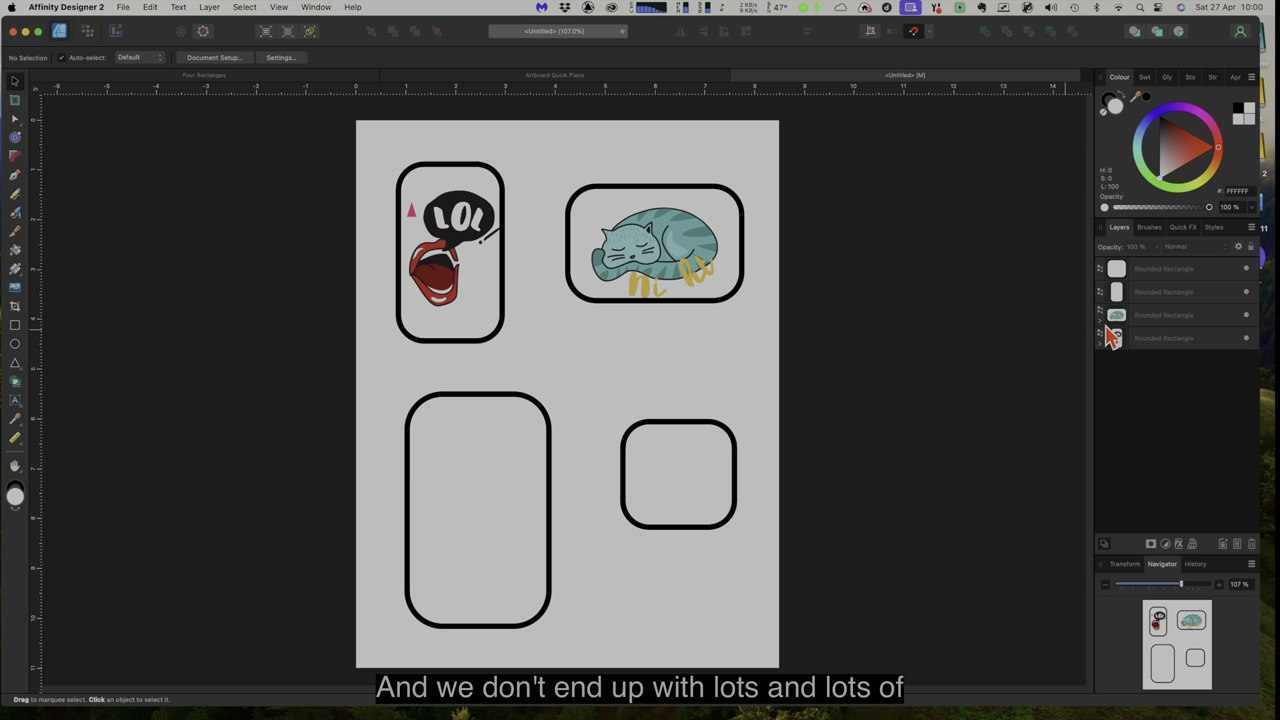
left_click(1150, 292)
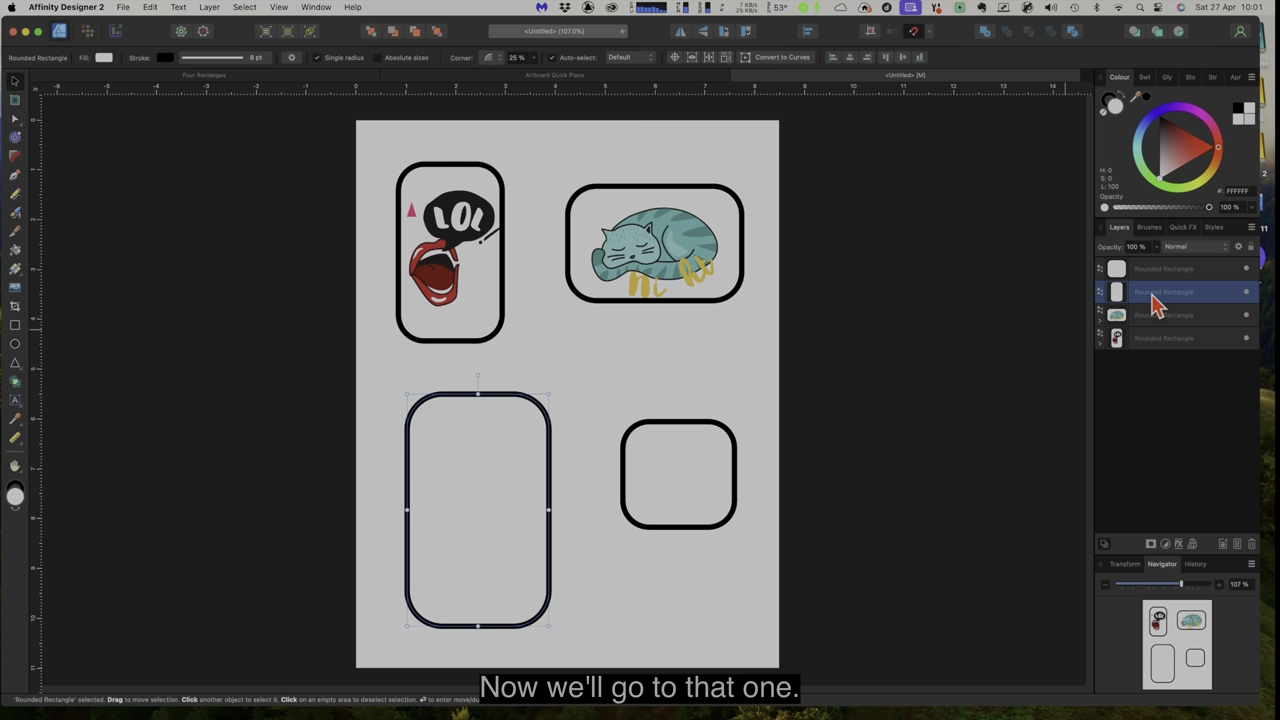
Place frame 3.afdesign's See You Soon artwork into the tall rectangle, positioned slightly lower.
left_click(123, 8)
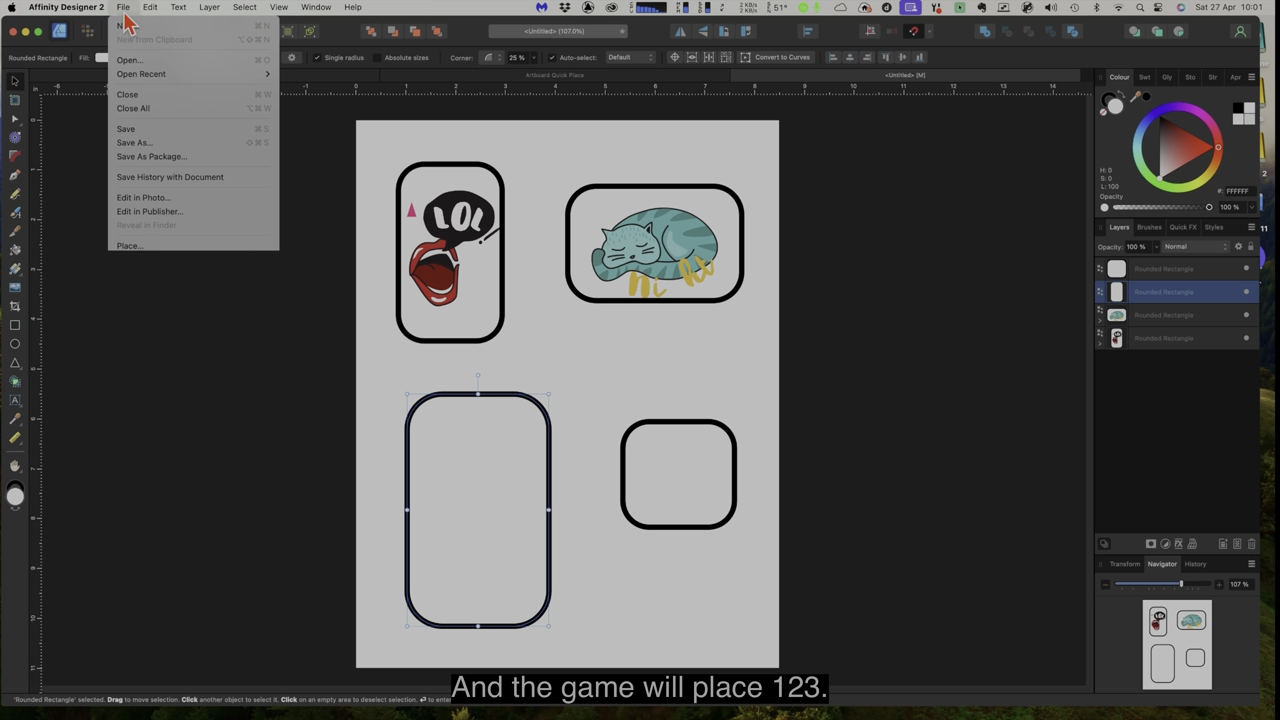
left_click(149, 248)
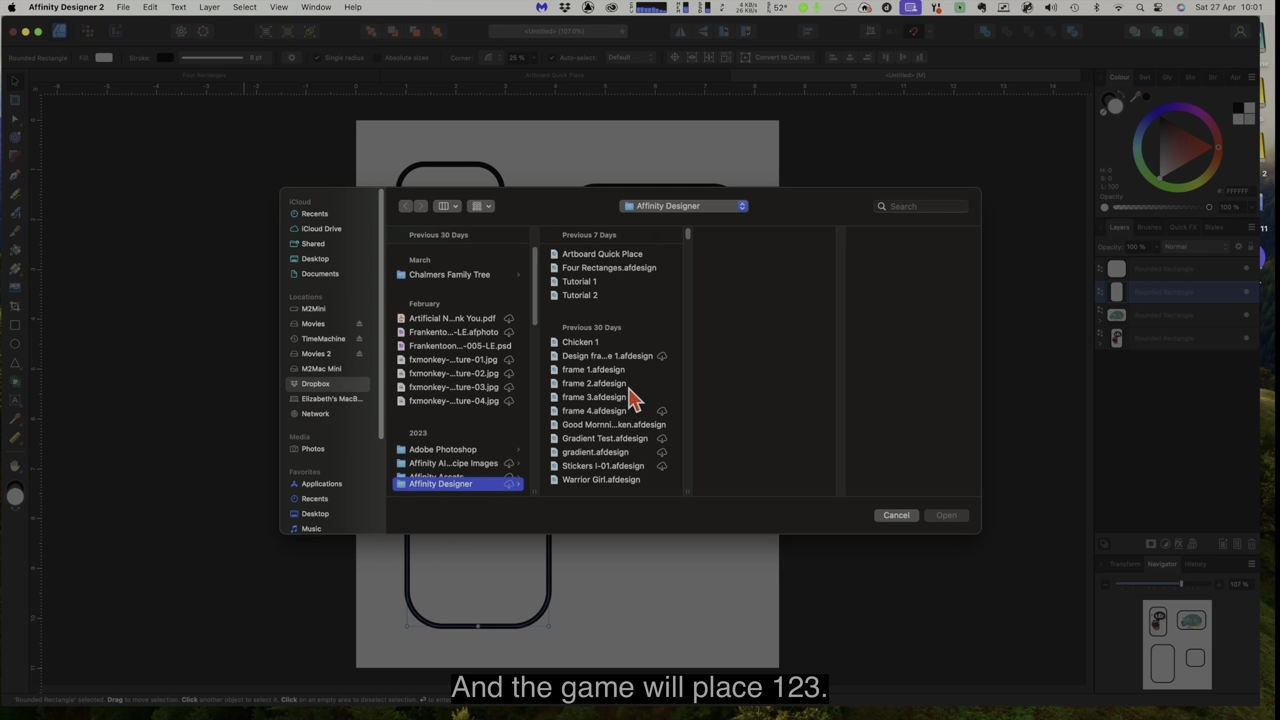
left_click(605, 398)
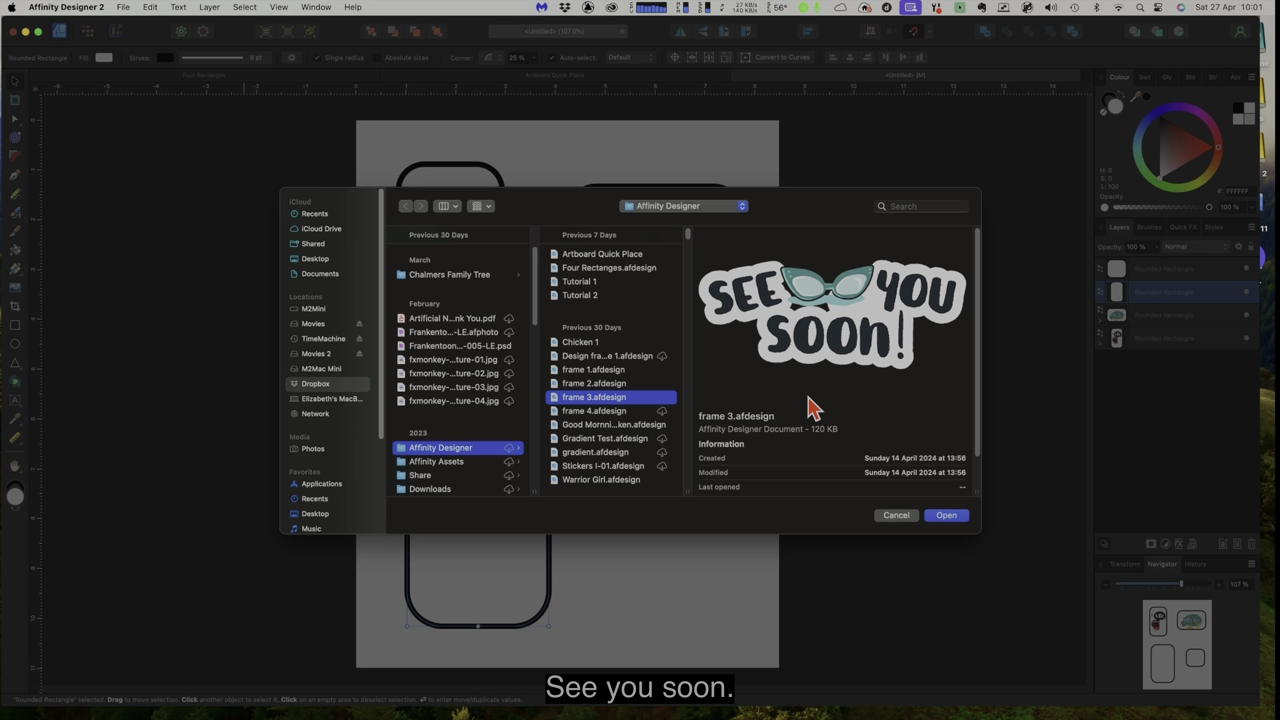
left_click(945, 516)
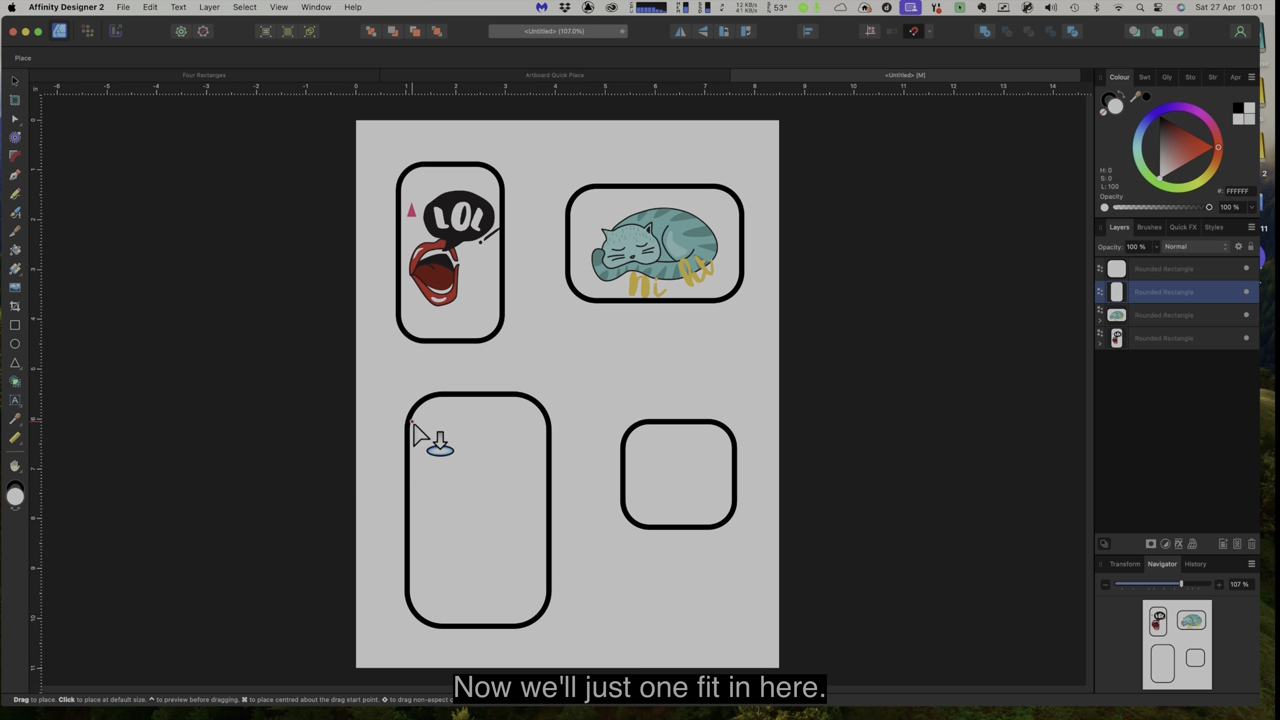
left_click_drag(410, 400, 503, 589)
left_click_drag(468, 472, 463, 518)
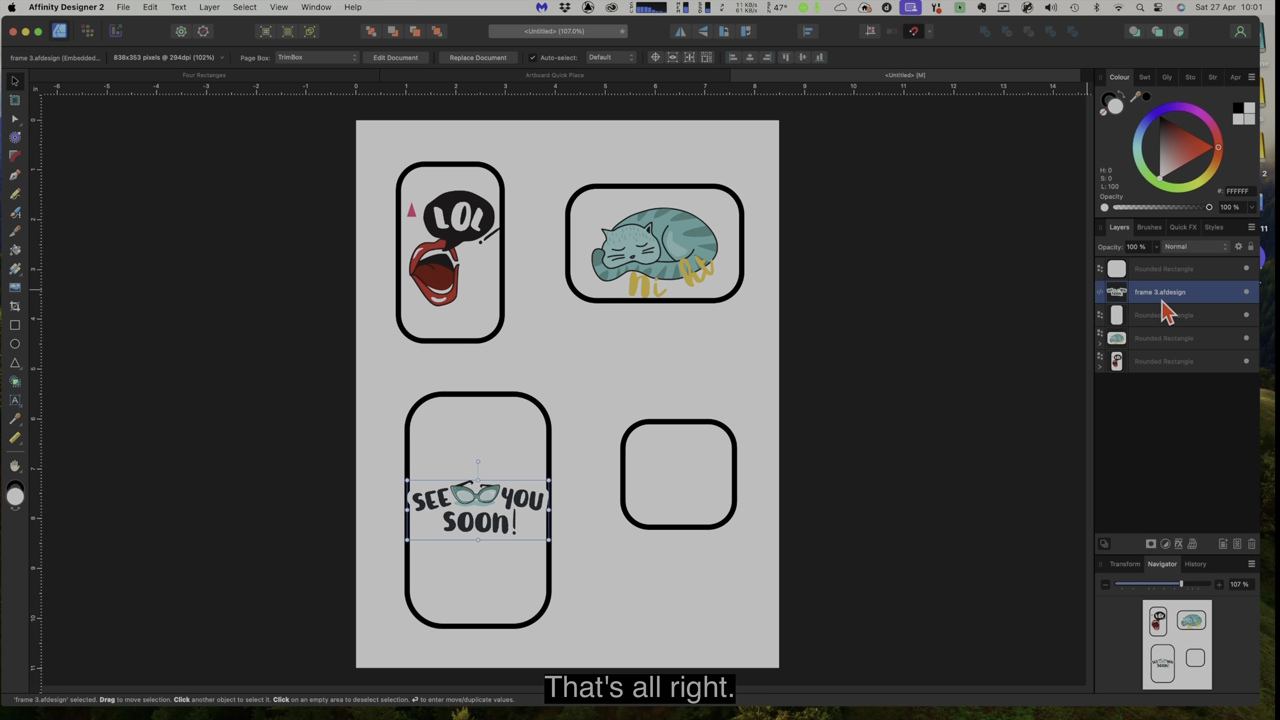
Nest the See You Soon artwork in the tall rectangle, shrinking and centring it.
mouse_move(1168, 303)
left_mouse_down()
mouse_move(1160, 326)
mouse_move(1160, 314)
left_mouse_up()
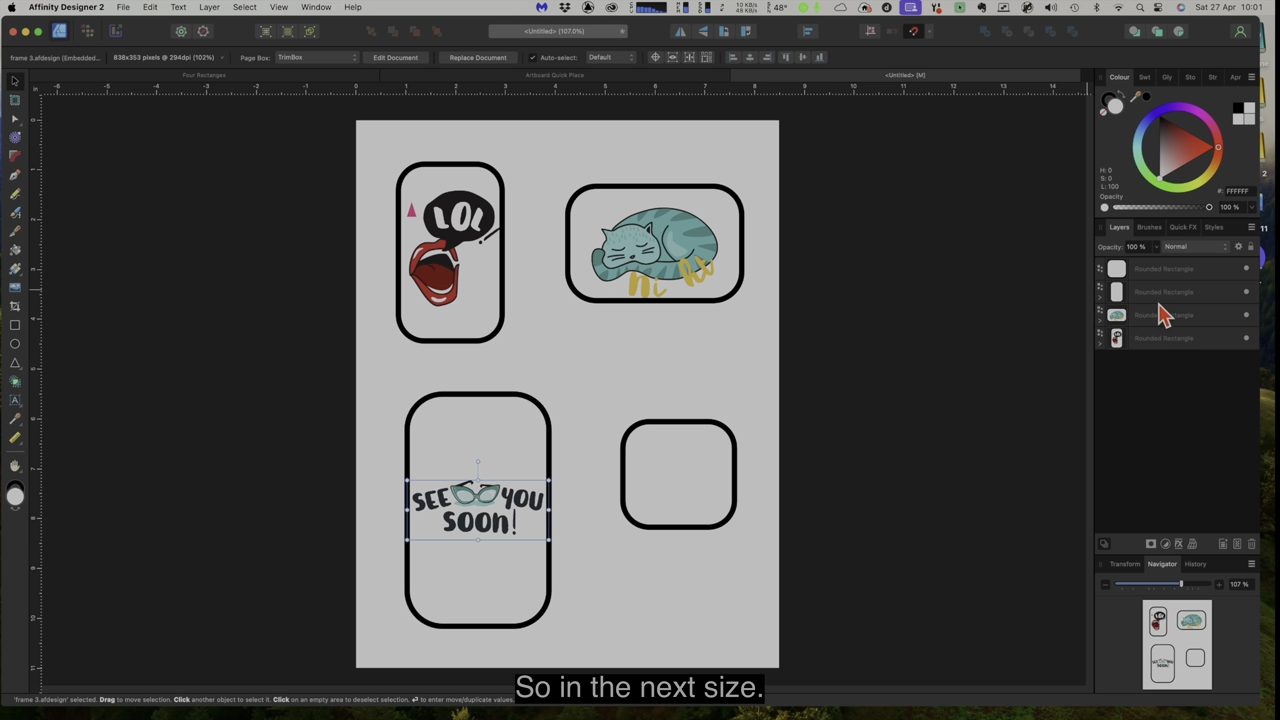
left_click(1100, 300)
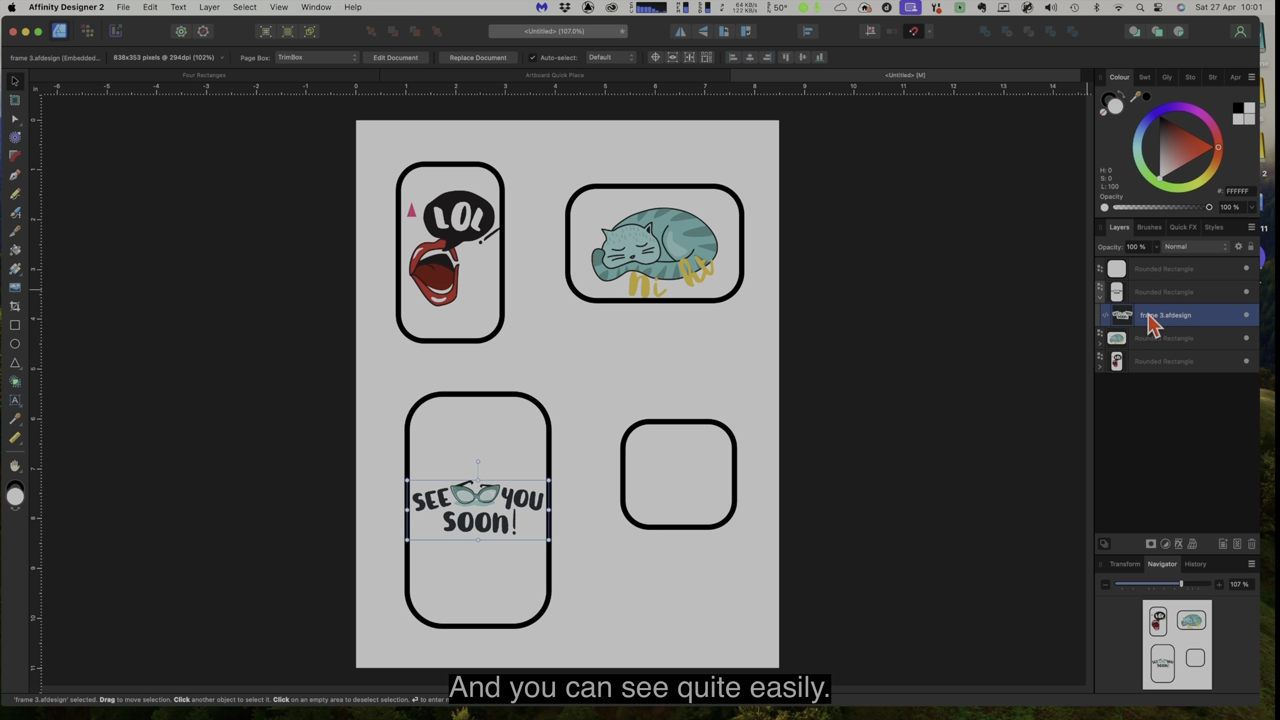
left_click_drag(548, 541, 478, 514)
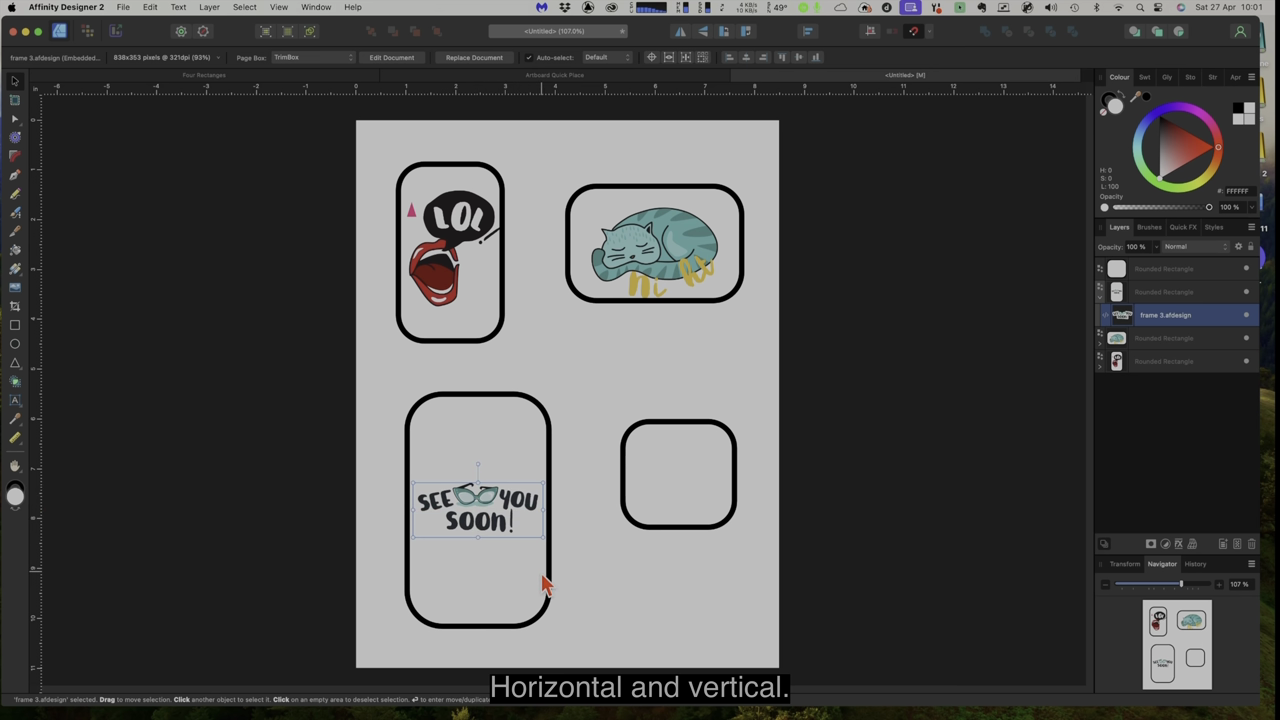
left_click(576, 555)
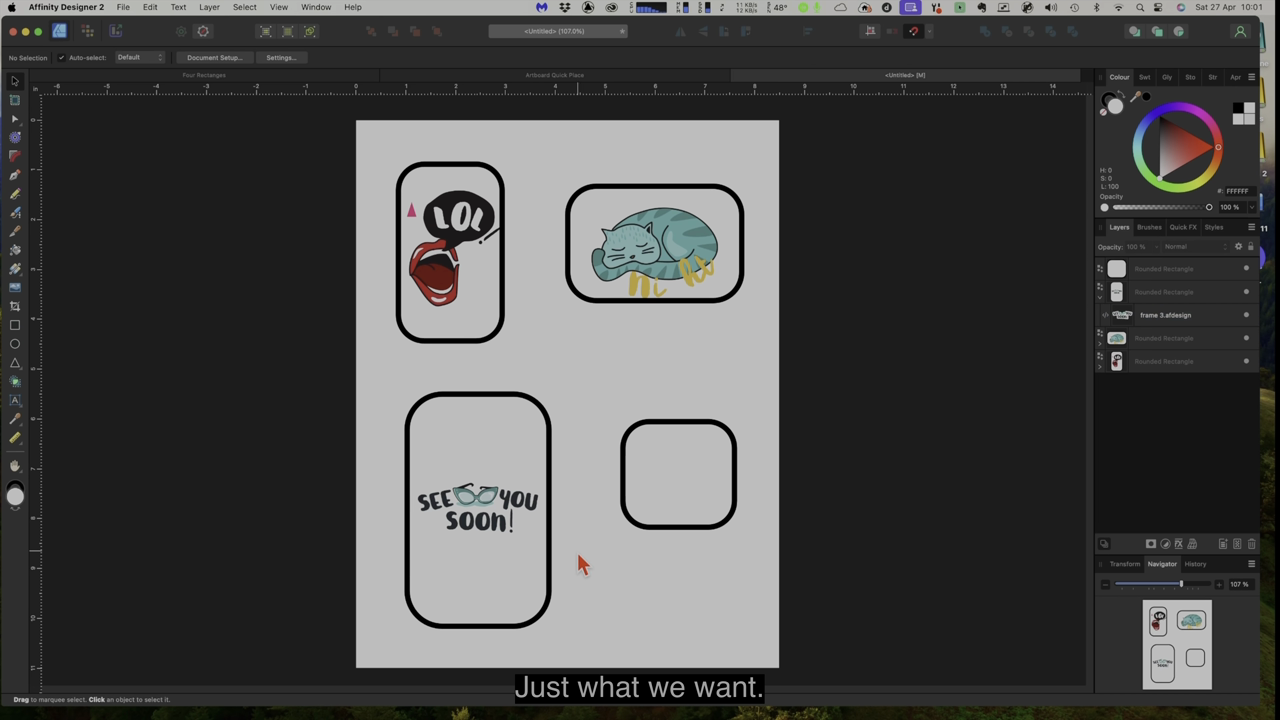
left_click(670, 478)
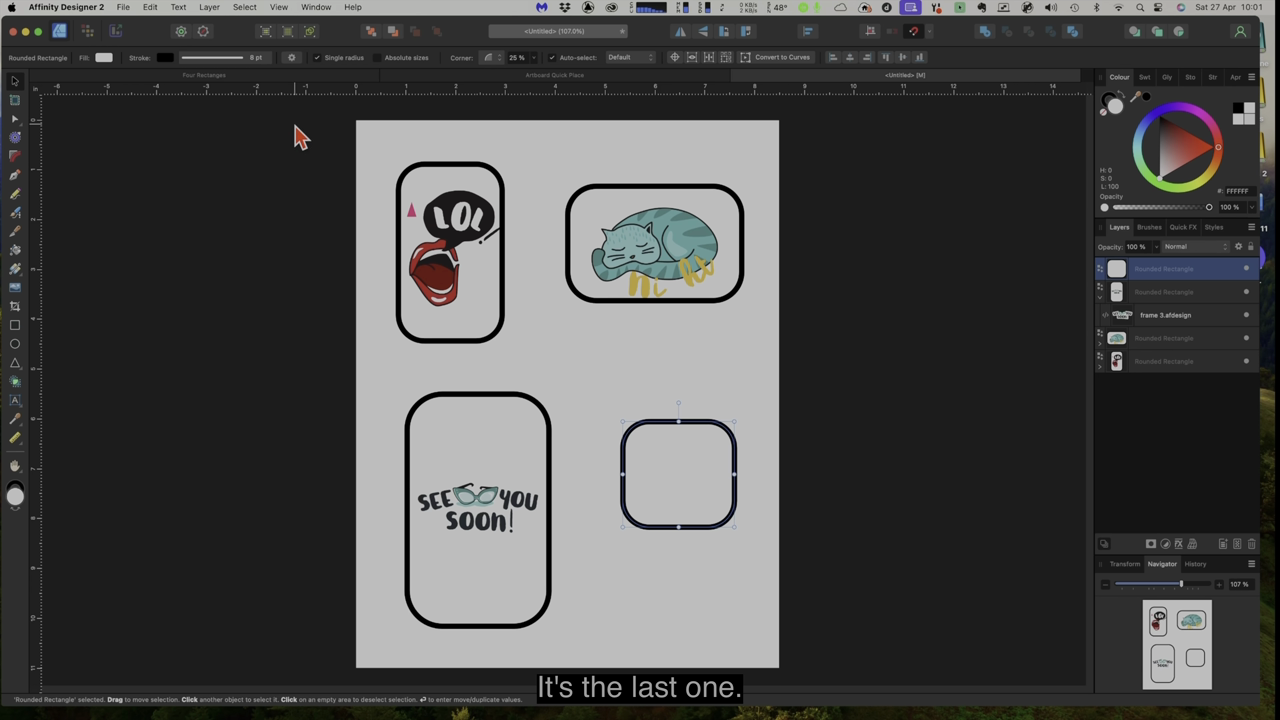
left_click(122, 8)
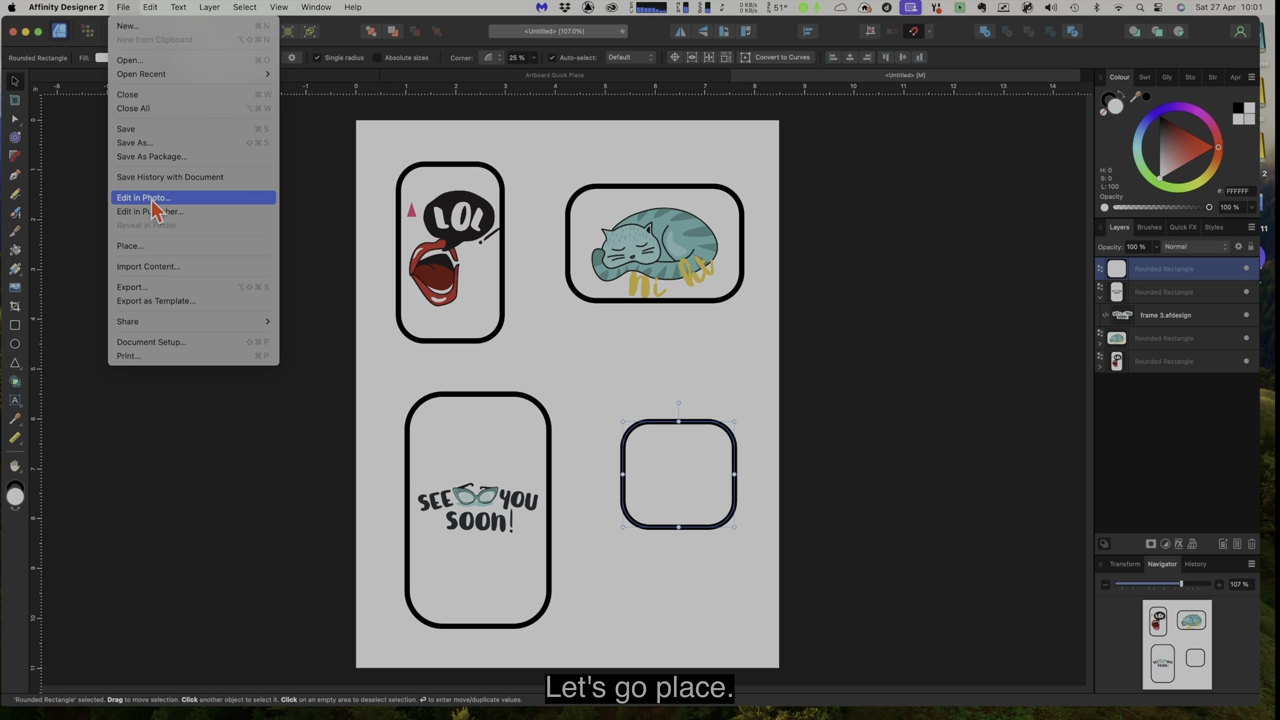
Place frame 4.afdesign's Good Morning chicken in the lower-right rectangle and nest it there.
left_click(150, 246)
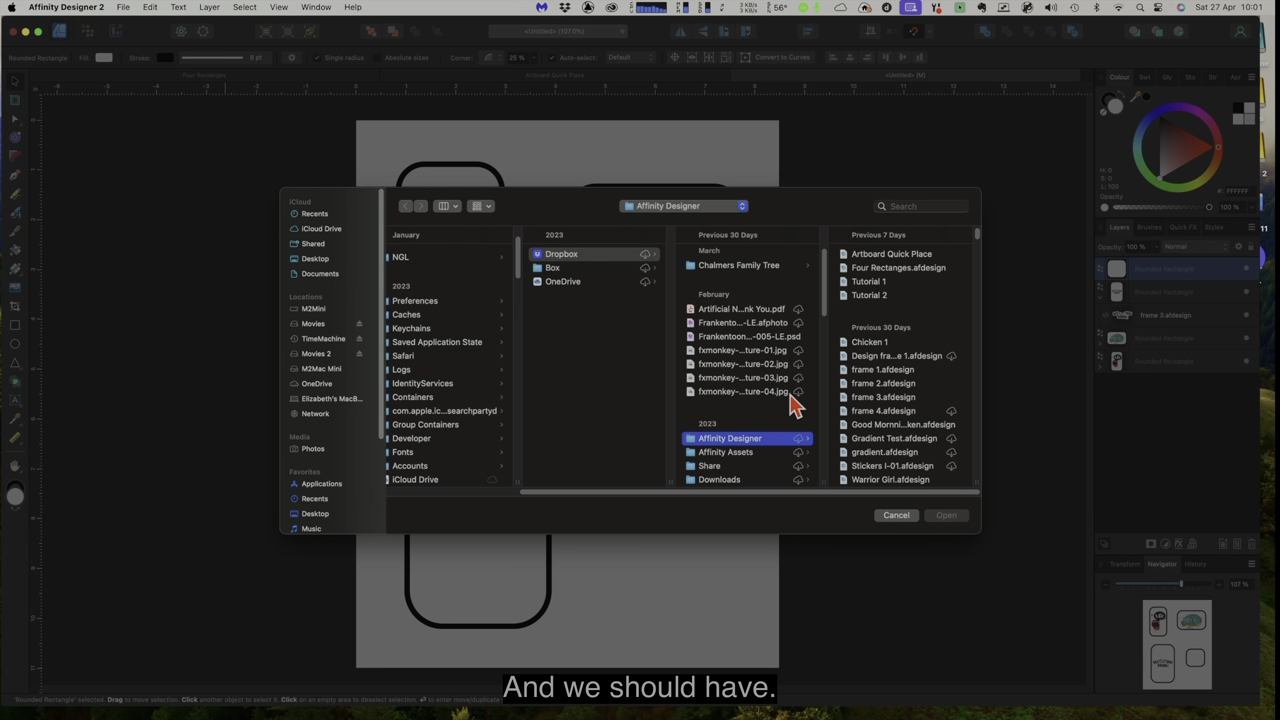
left_click(883, 412)
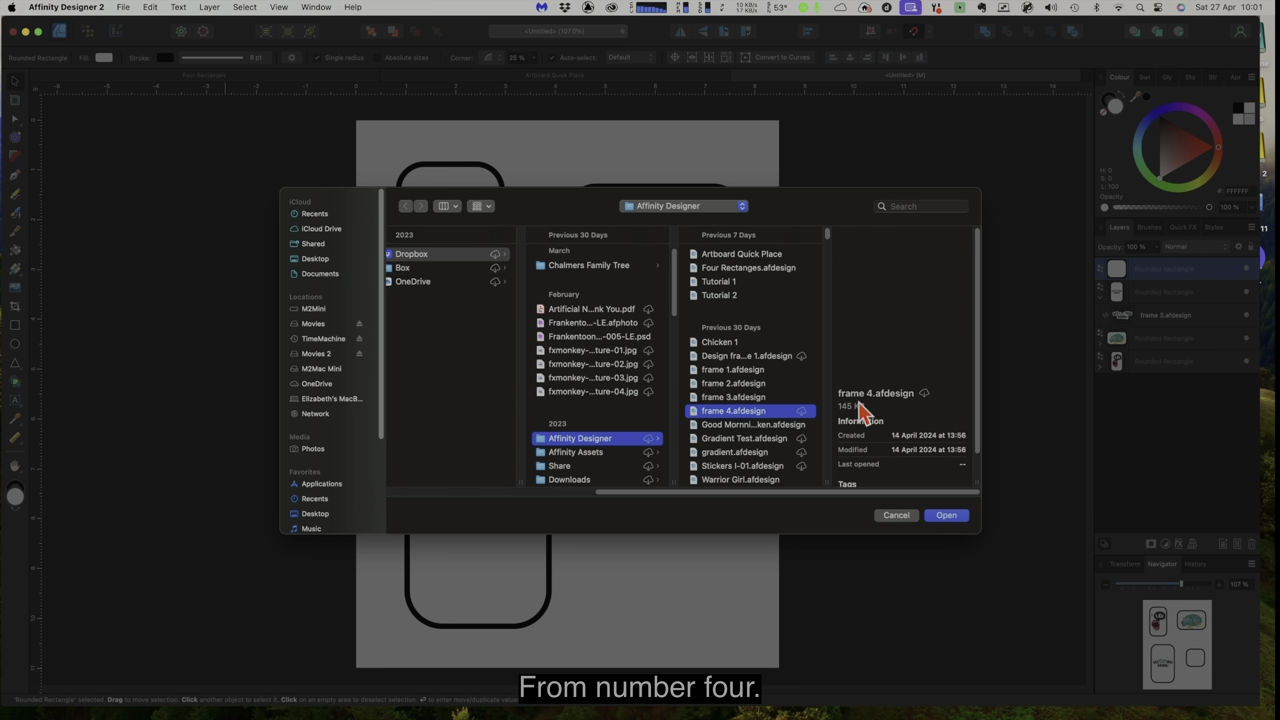
left_click(942, 517)
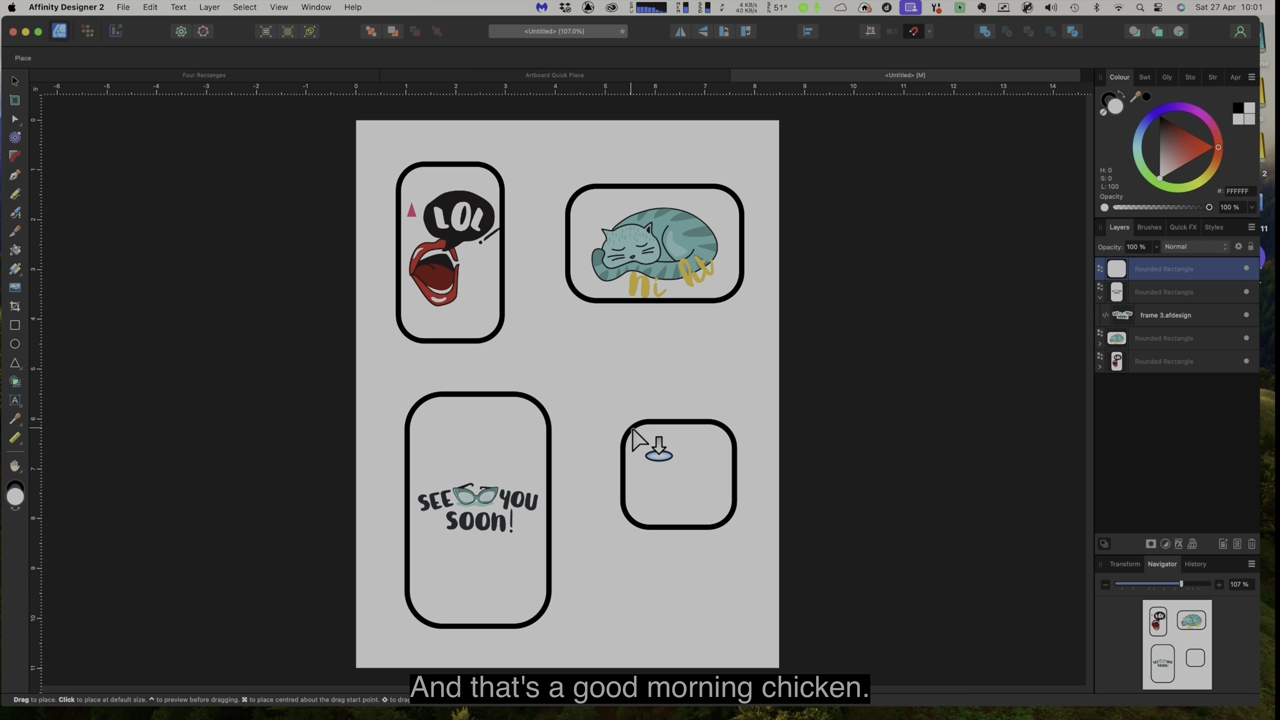
left_click_drag(628, 428, 726, 543)
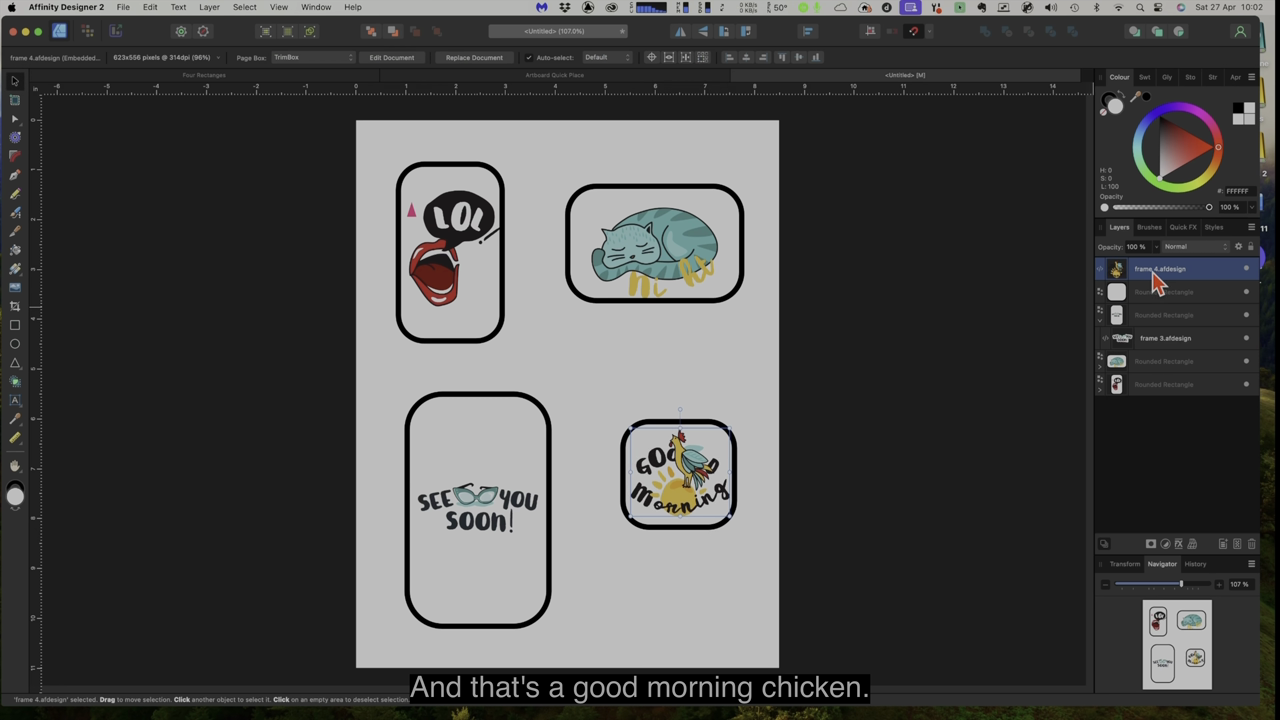
left_click_drag(1172, 280, 1107, 296)
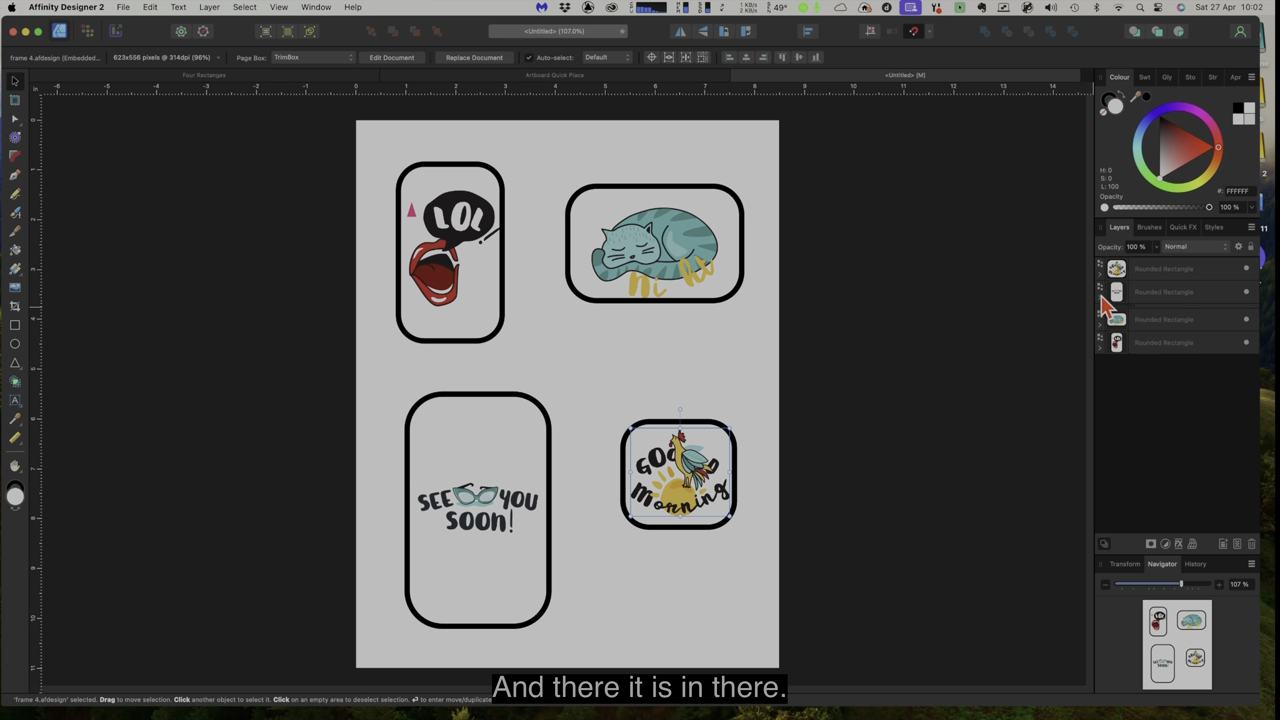
Move the Good Morning frame down so it is level with See You Soon.
left_click(1171, 280)
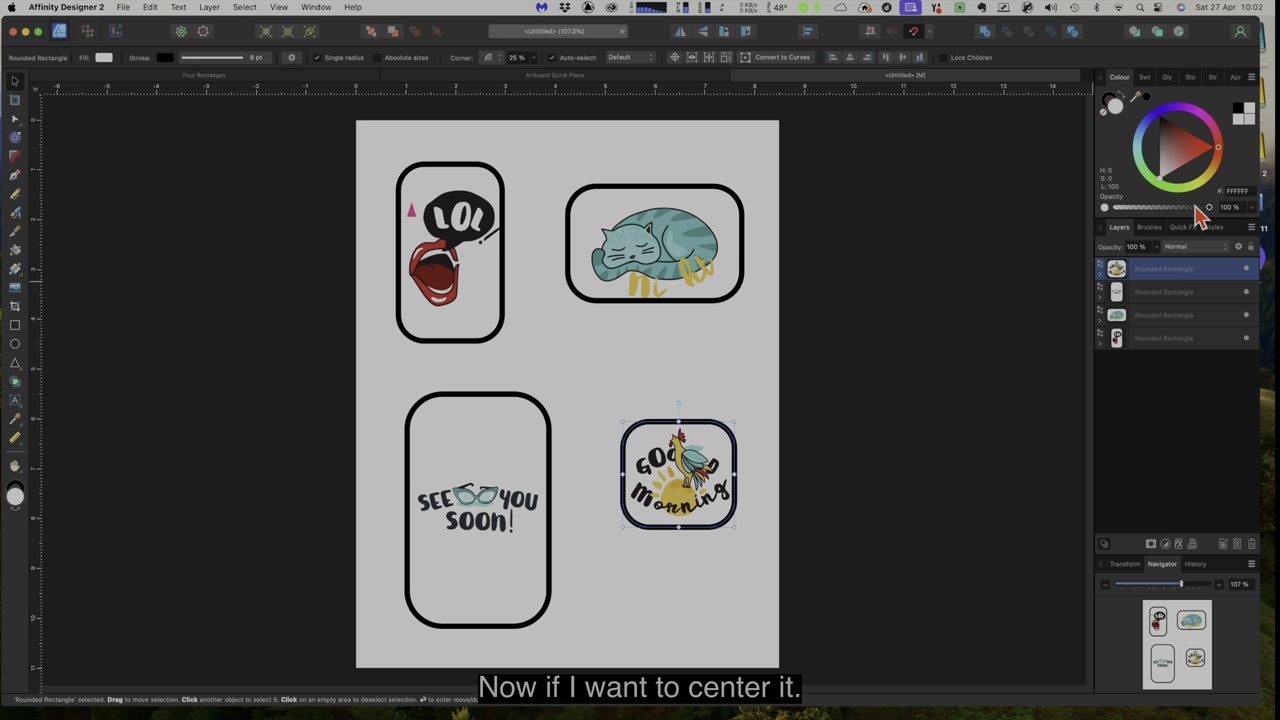
left_click(1101, 277)
left_click(1150, 292)
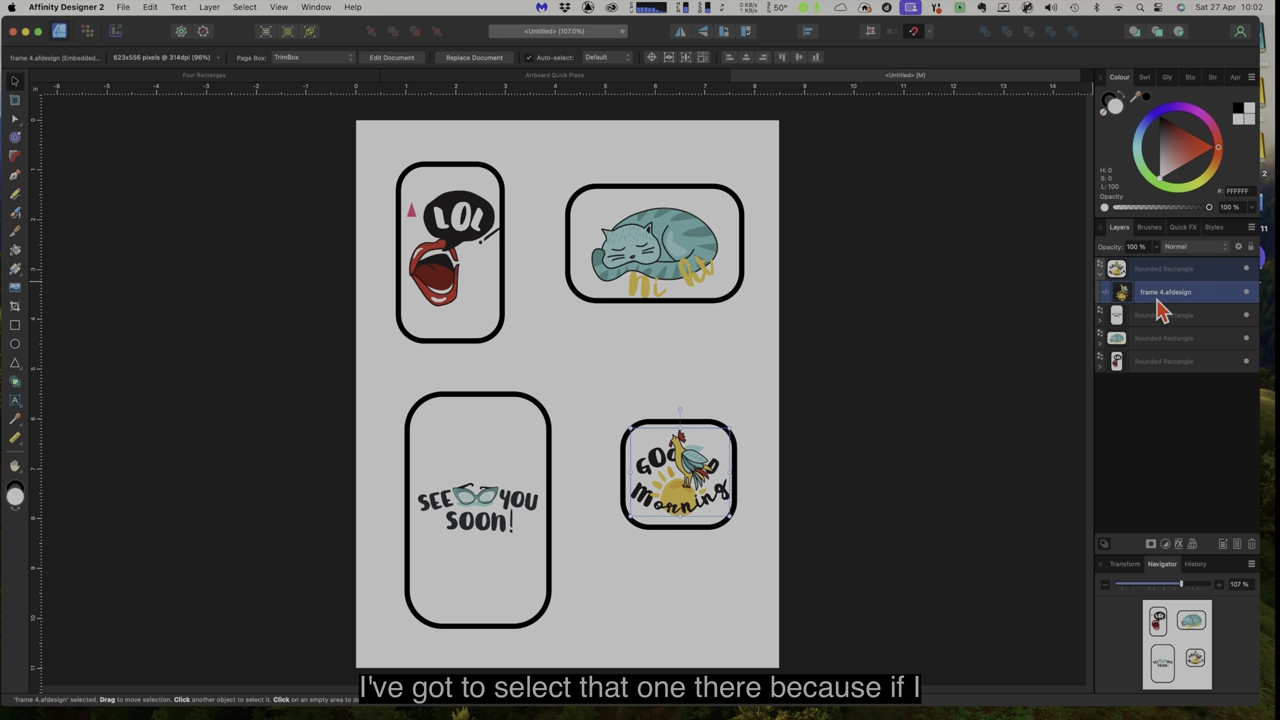
left_click(1116, 270)
left_click(1101, 270)
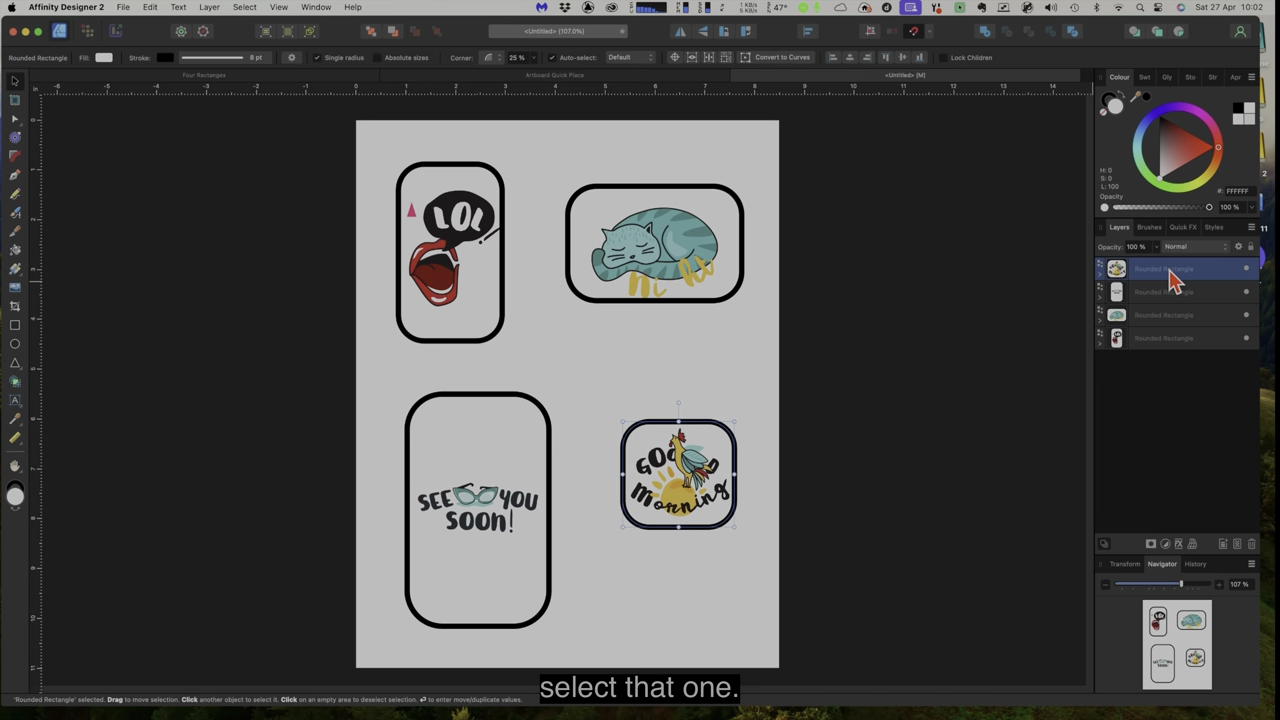
left_click_drag(691, 449, 688, 498)
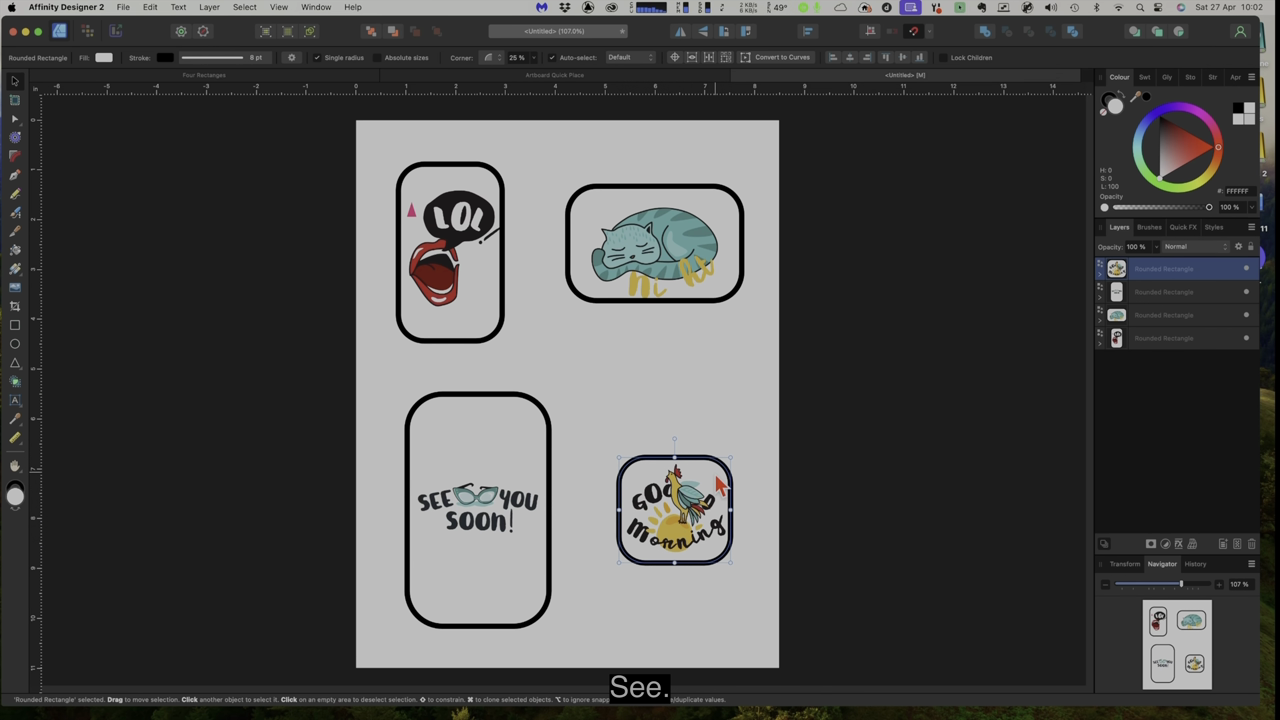
Centre the embedded chicken image inside the Good Morning frame.
left_click(1101, 279)
left_click(1150, 292)
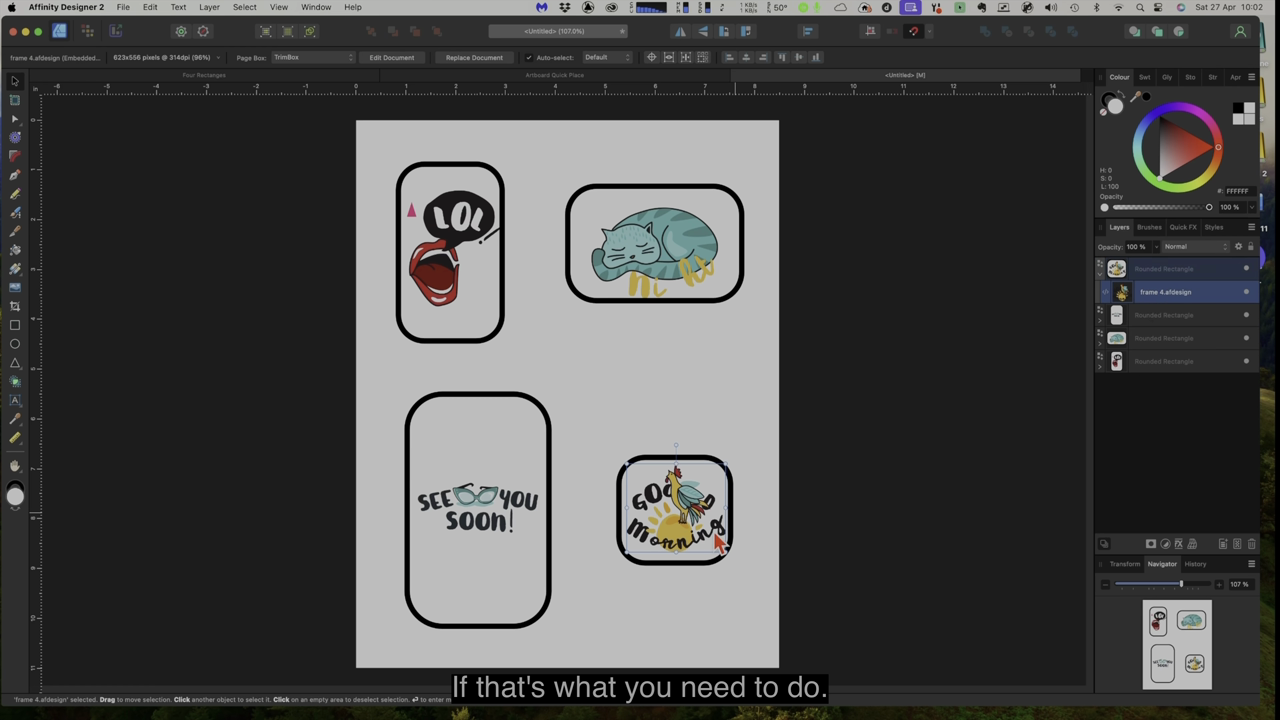
left_click_drag(698, 546, 690, 525)
Hide the embedded frame 4.afdesign chicken image inside the Good Morning frame.
left_click(729, 417)
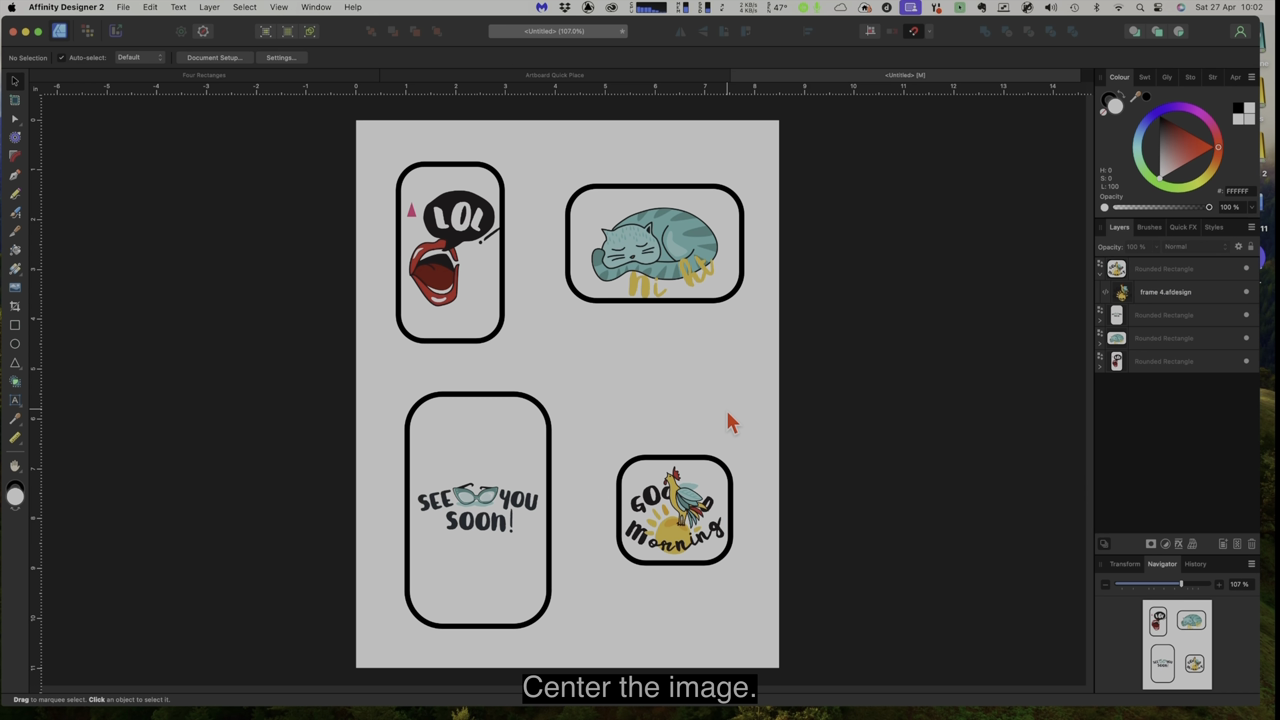
left_click(1101, 270)
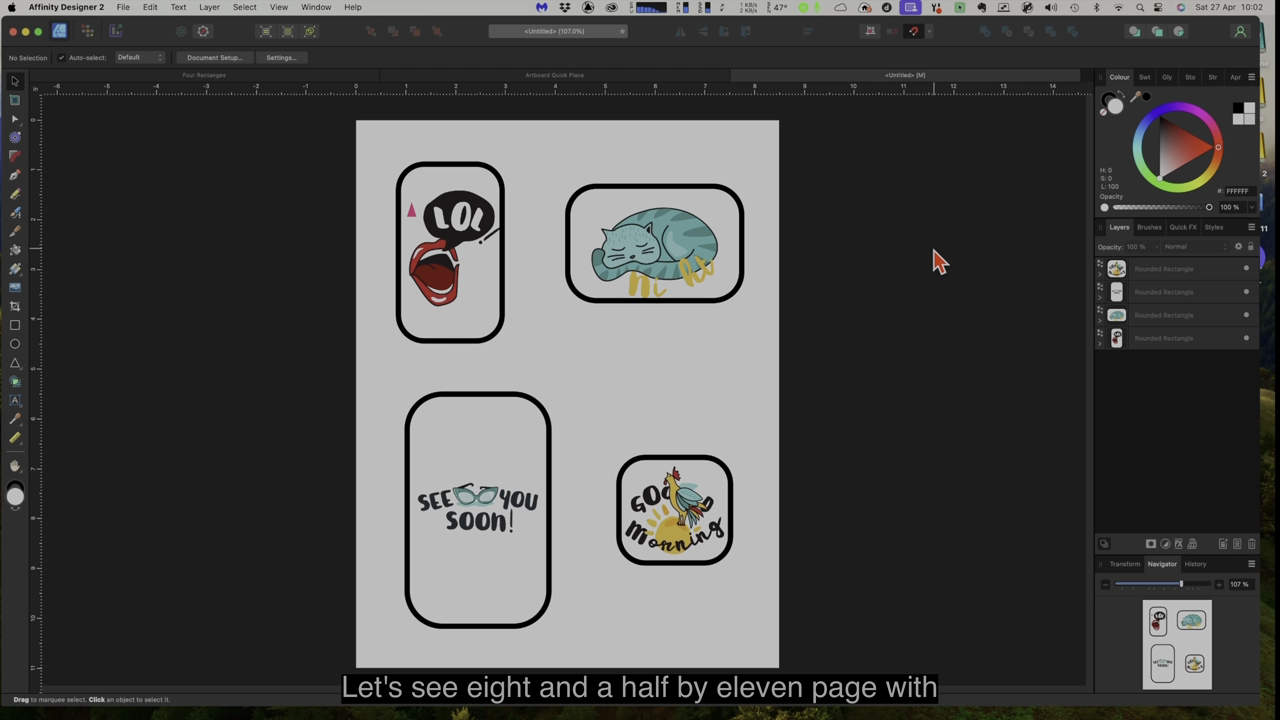
left_click(642, 260)
left_click(459, 245)
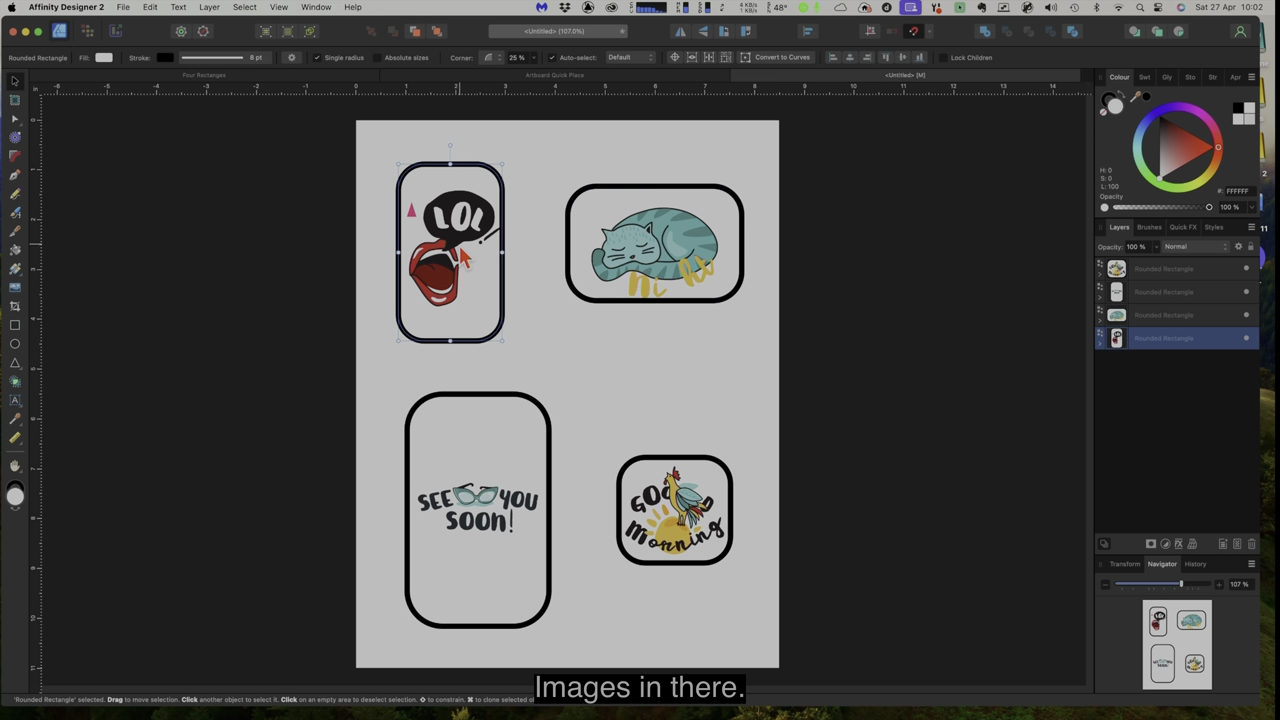
left_click(500, 487)
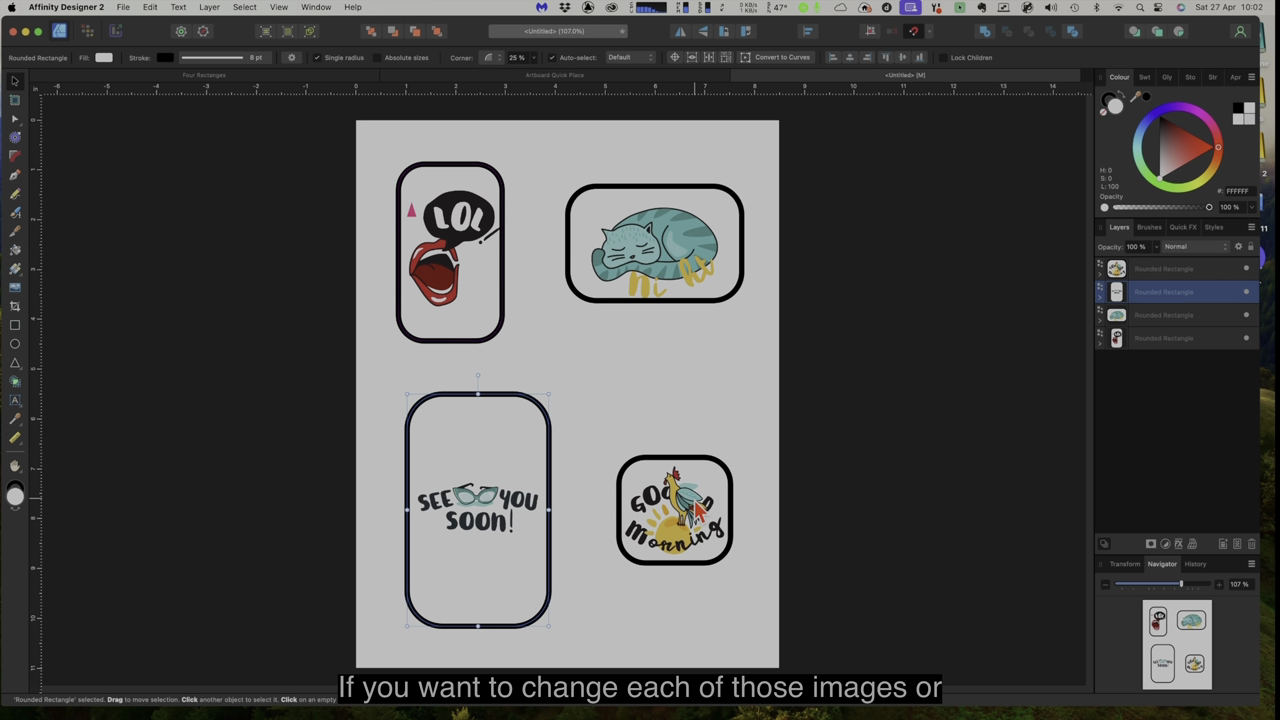
left_click(688, 496)
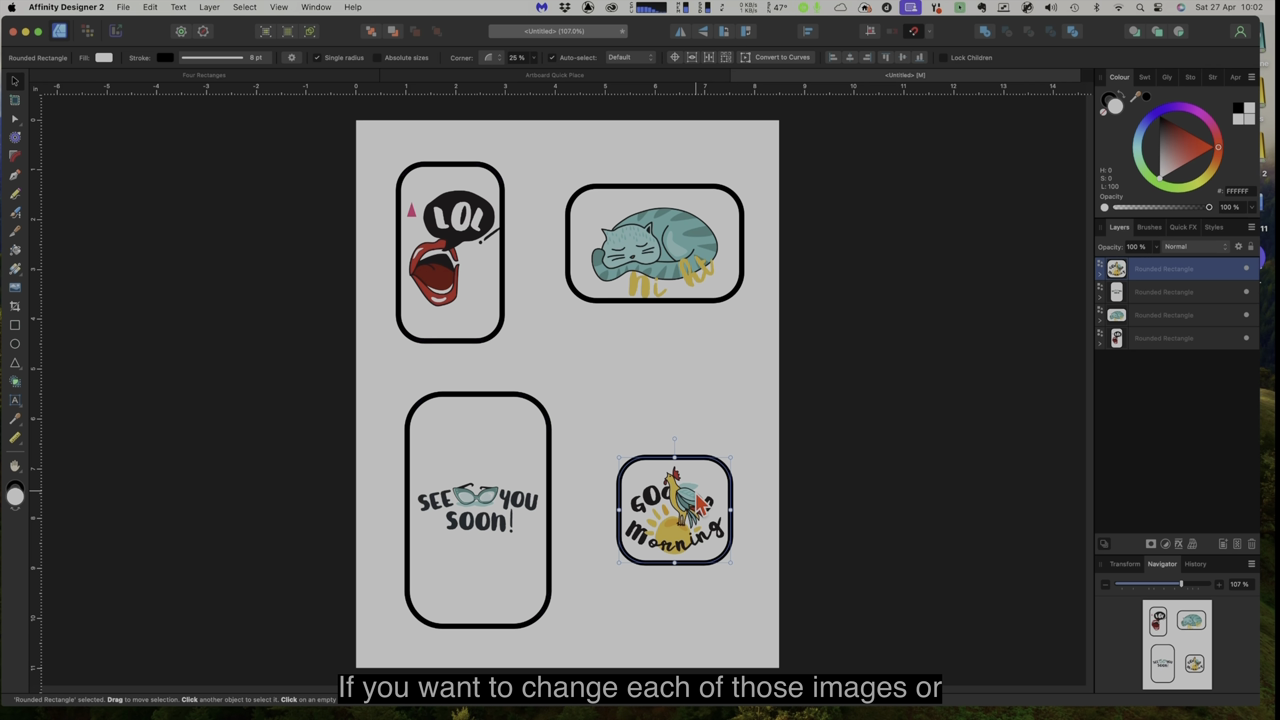
left_click(1100, 268)
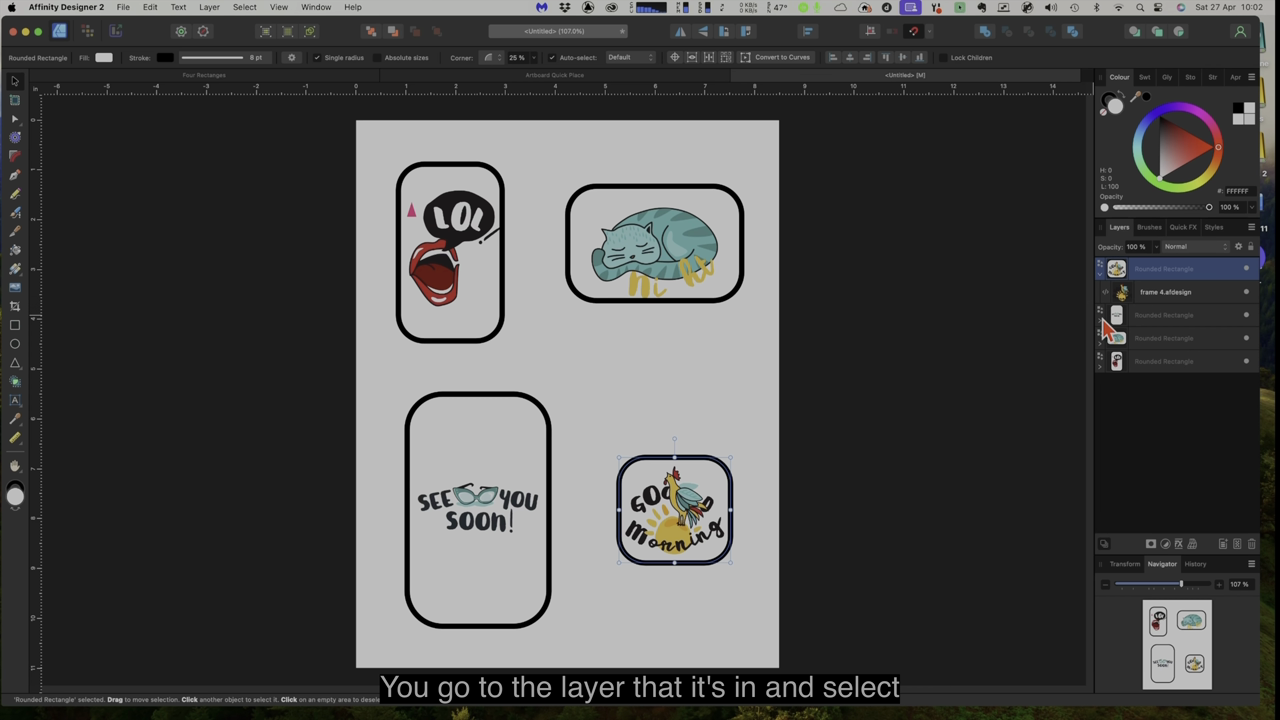
left_click(1161, 296)
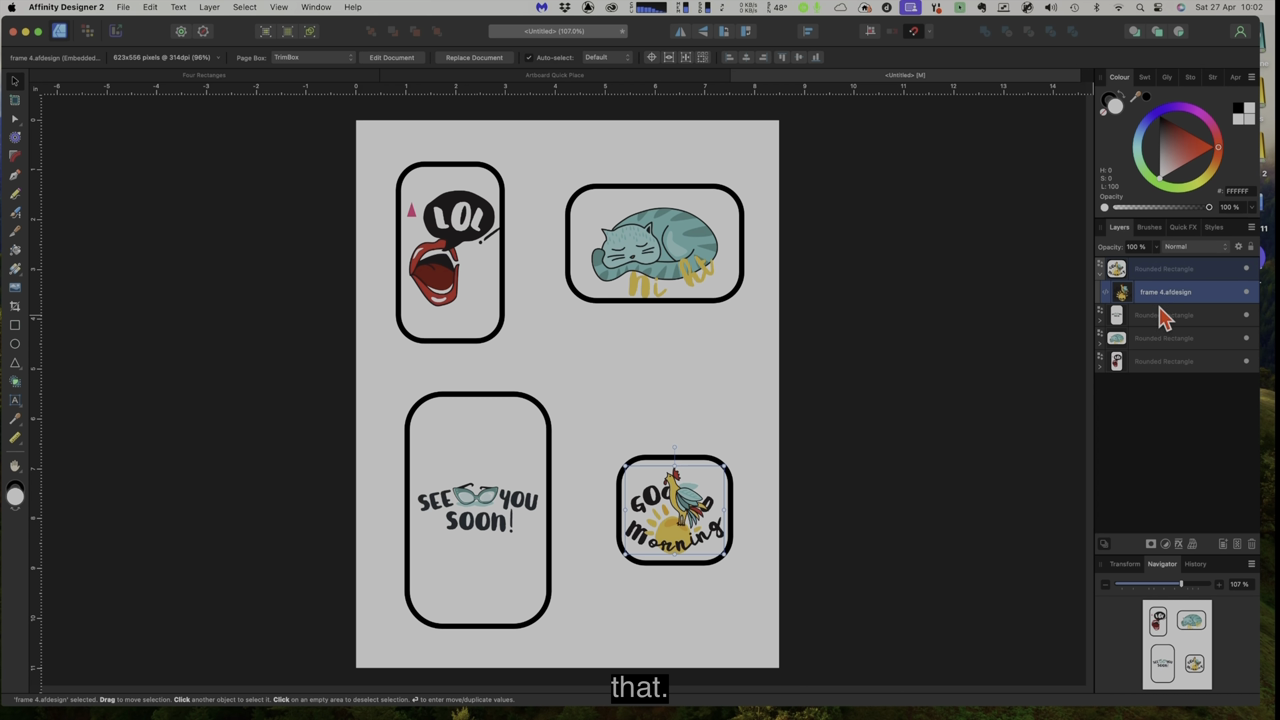
left_click(1246, 294)
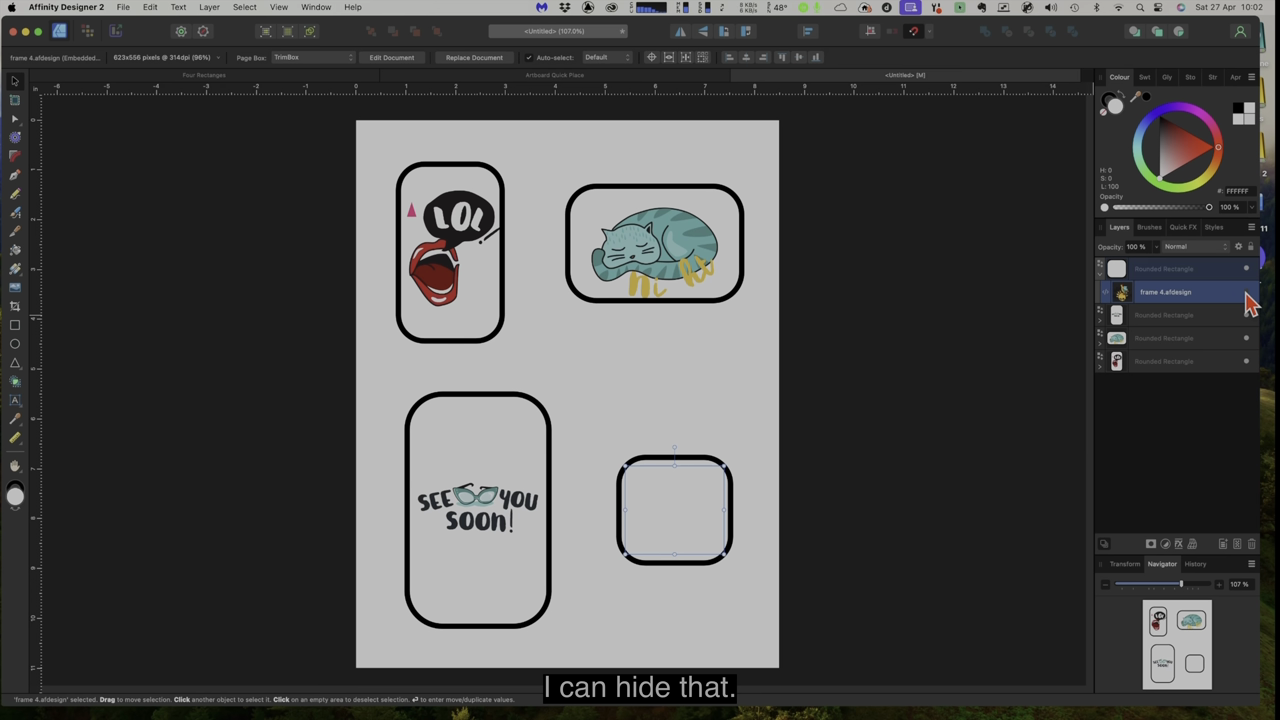
Place Chicken 1.afdesign across the bottom-right frame and nest it in the top Rounded Rectangle.
left_click(122, 8)
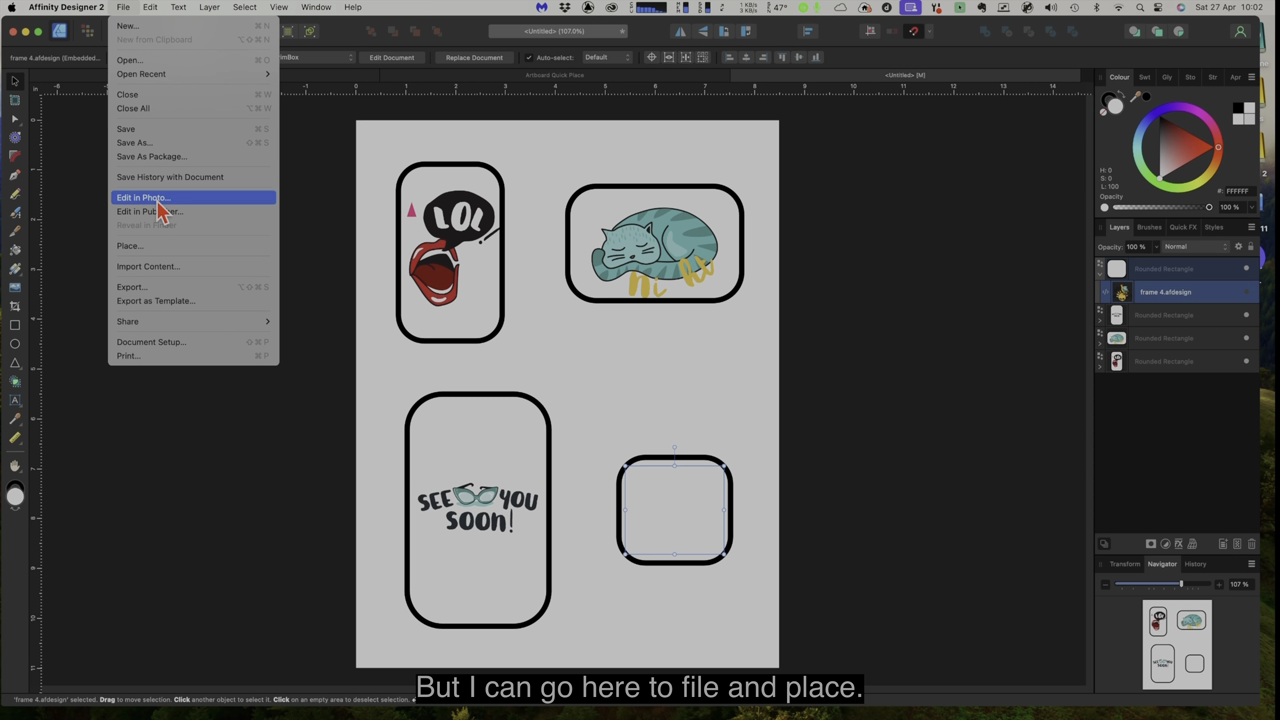
left_click(157, 250)
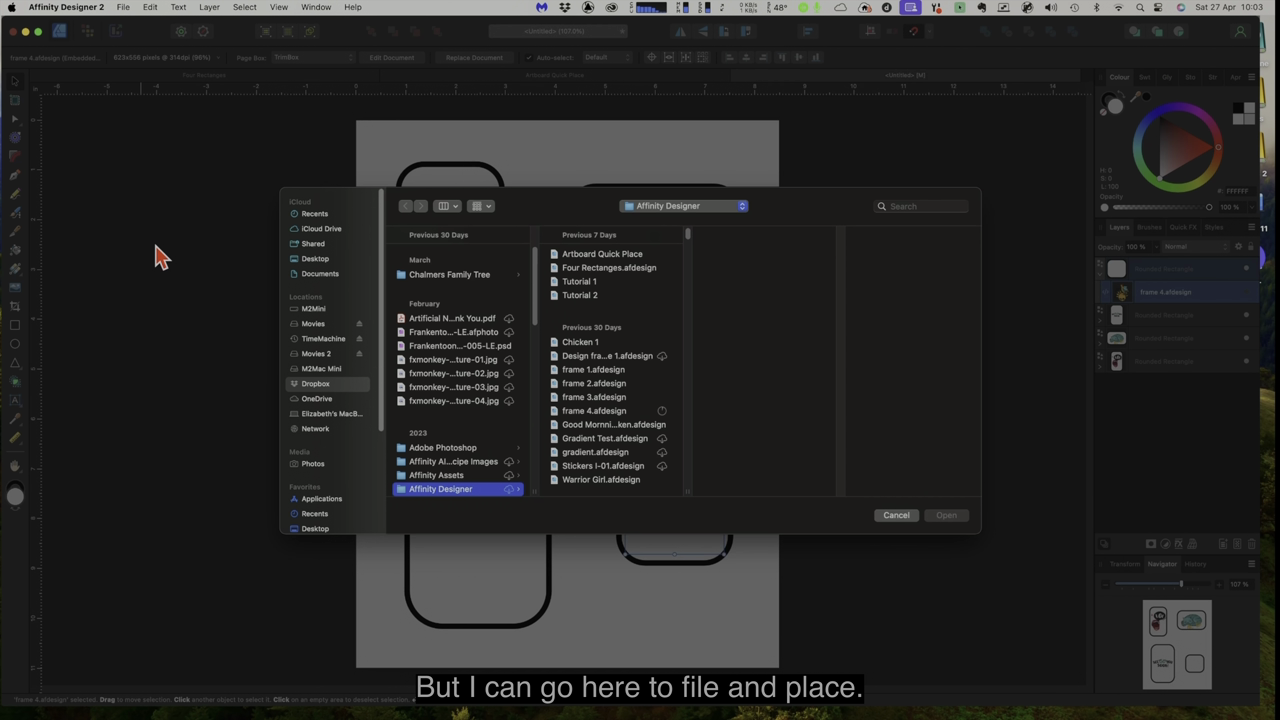
left_click(582, 343)
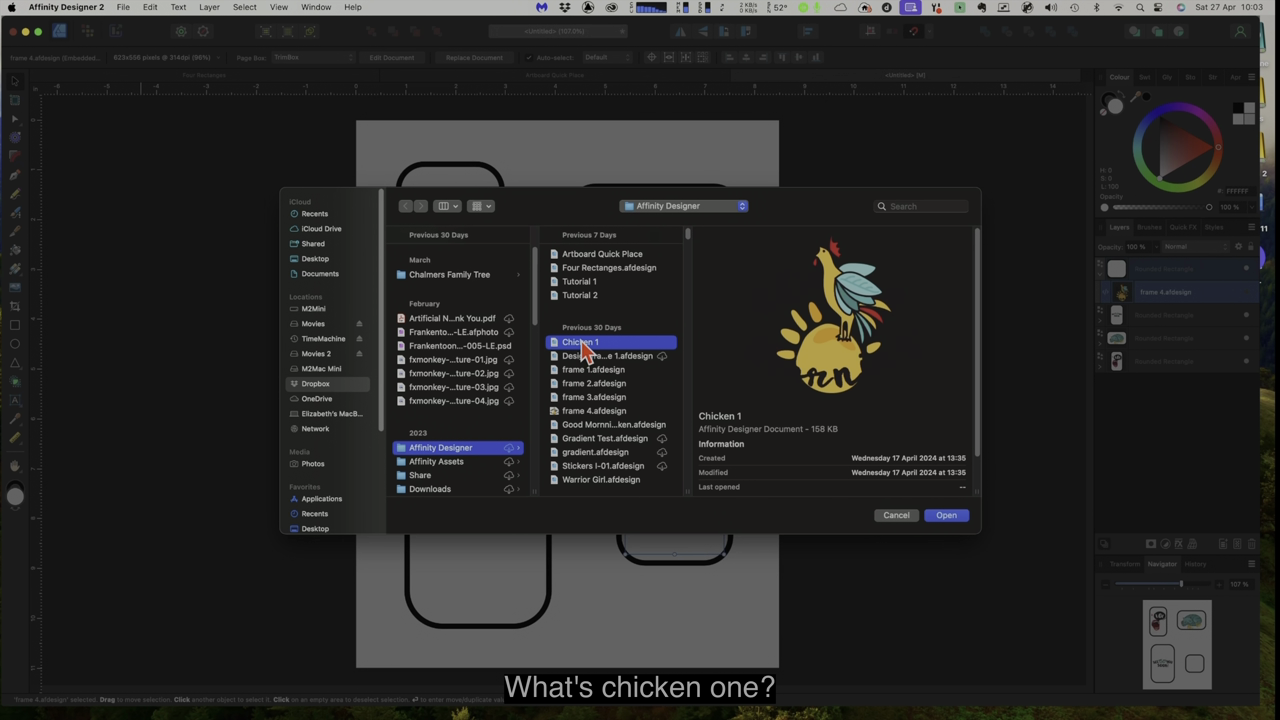
left_click(946, 518)
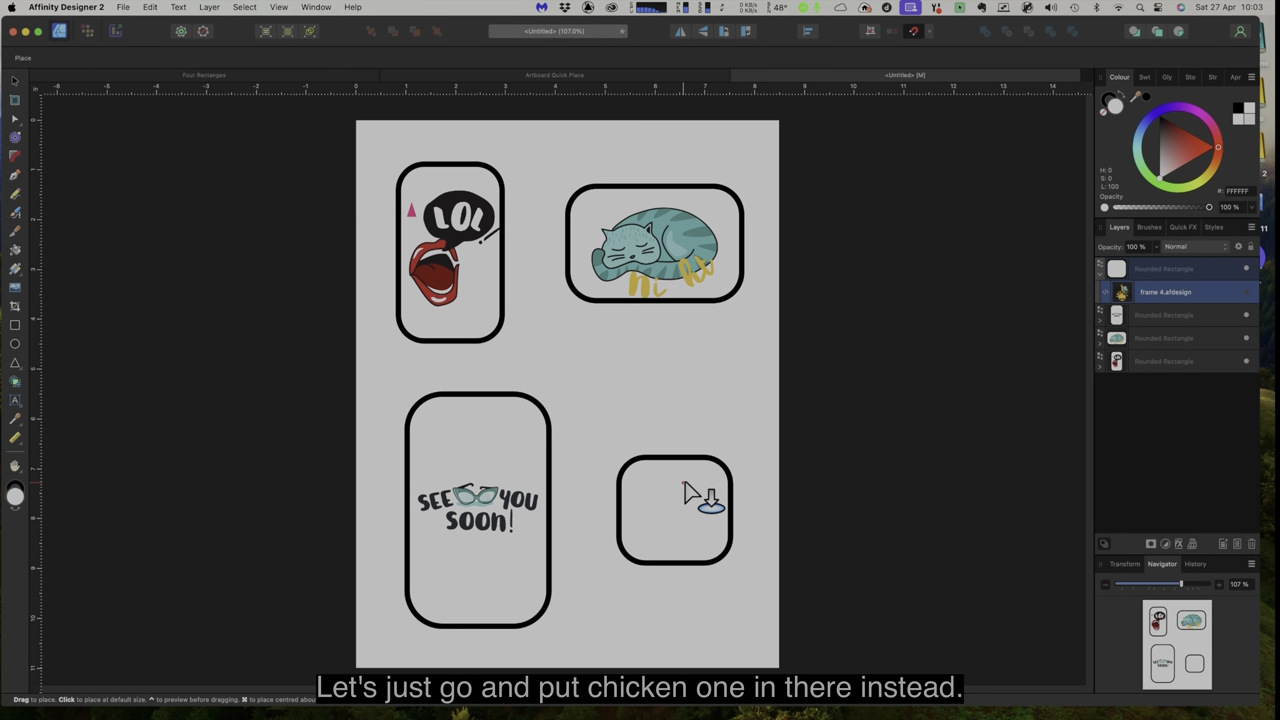
left_click_drag(630, 470, 713, 576)
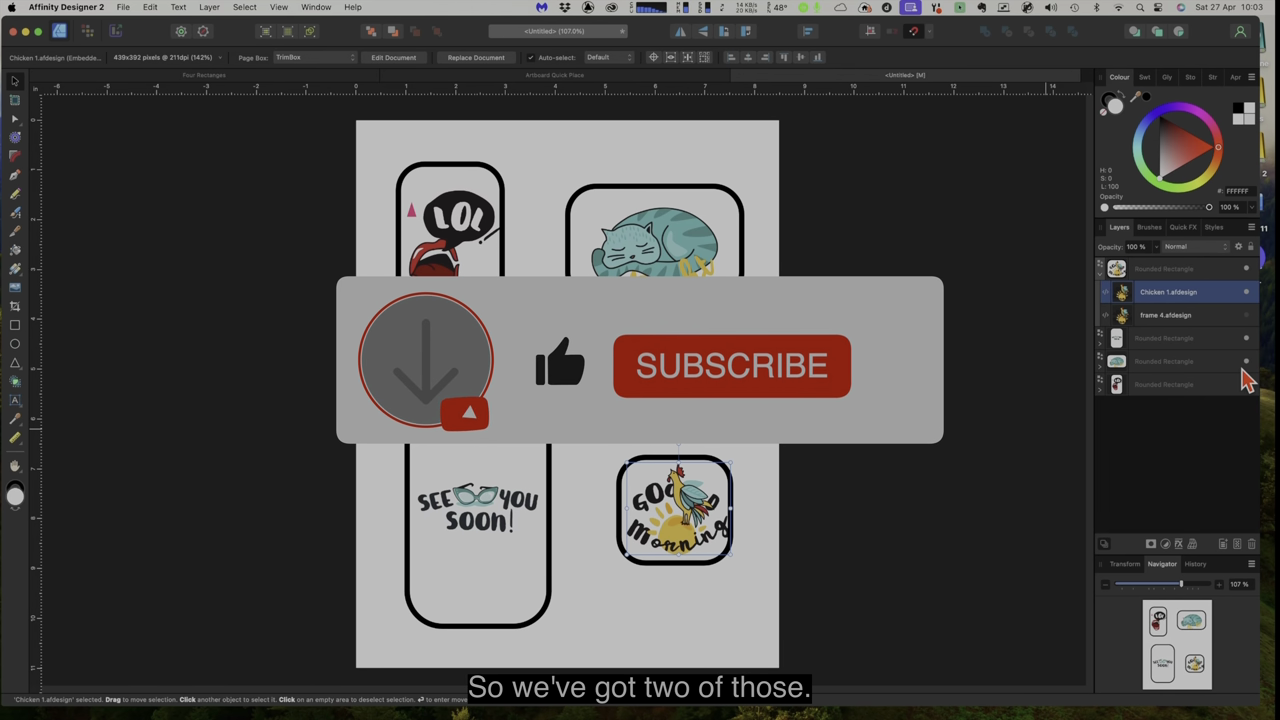
left_click(1193, 306)
left_click_drag(1193, 292, 1103, 284)
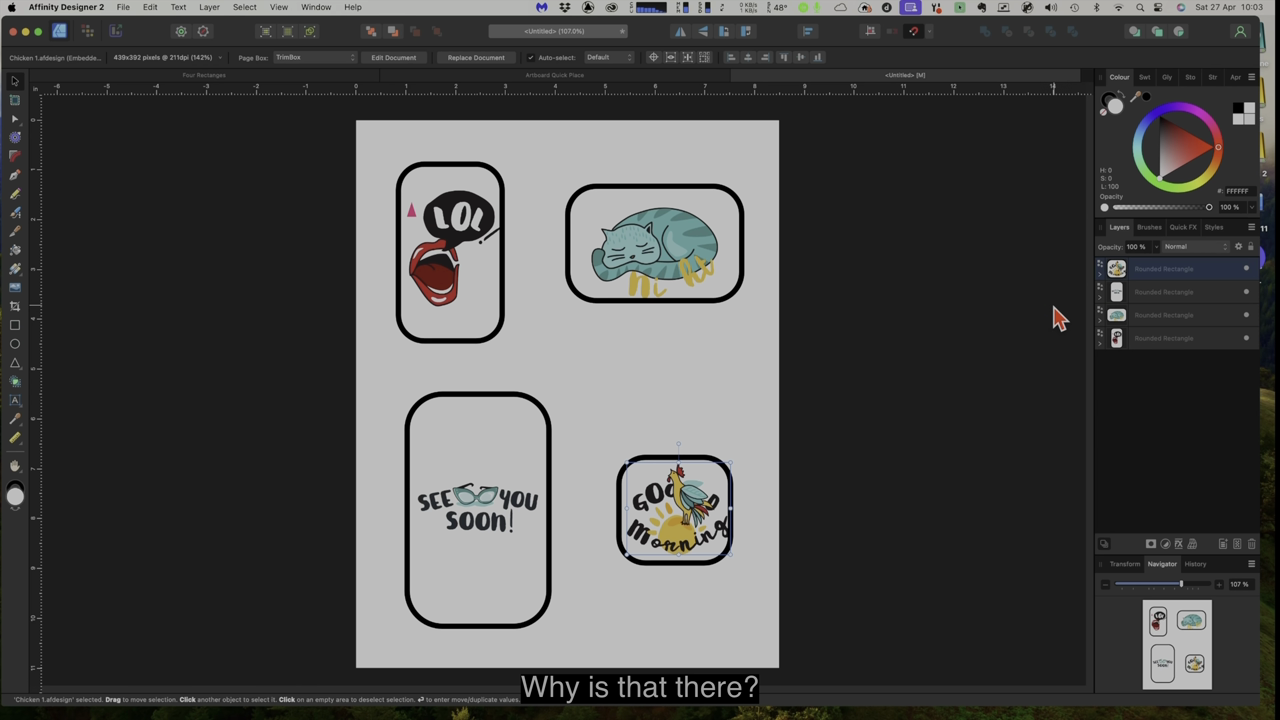
Deselect, pan the sticker artboard into view, then go to the Artboard Quick Place document.
left_click(650, 396)
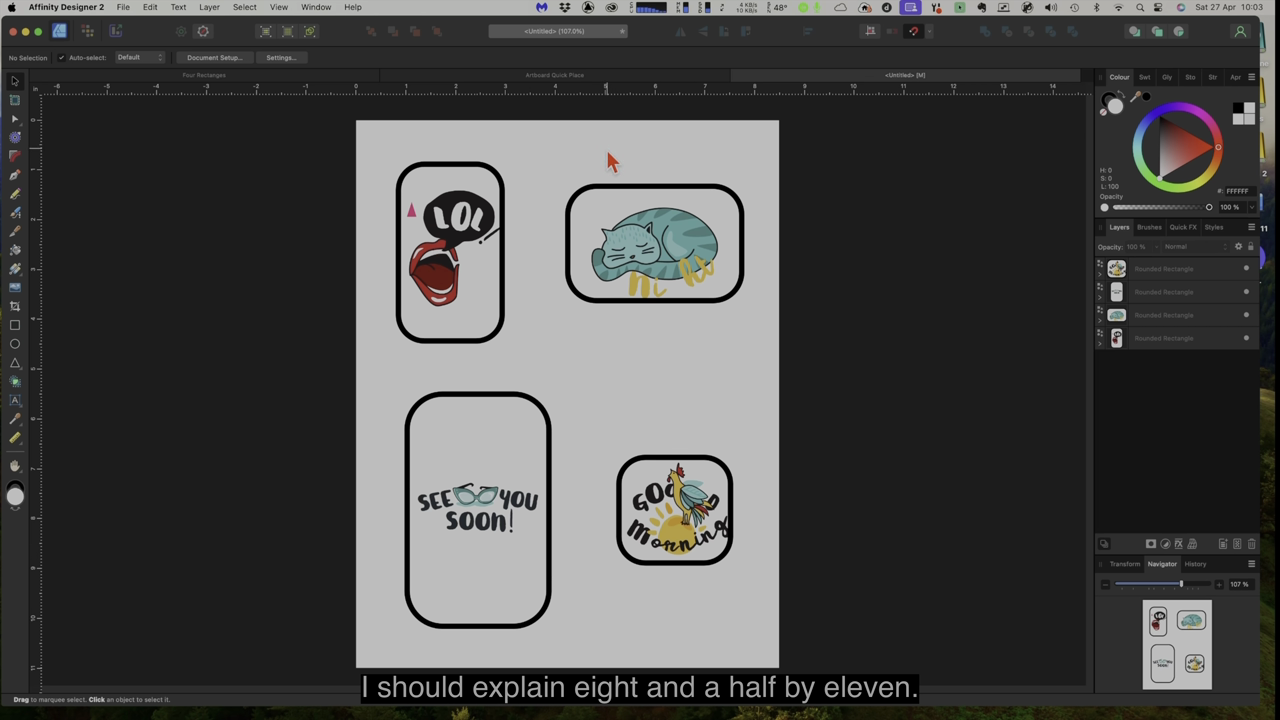
left_click_drag(607, 137, 589, 141)
left_click(1185, 624)
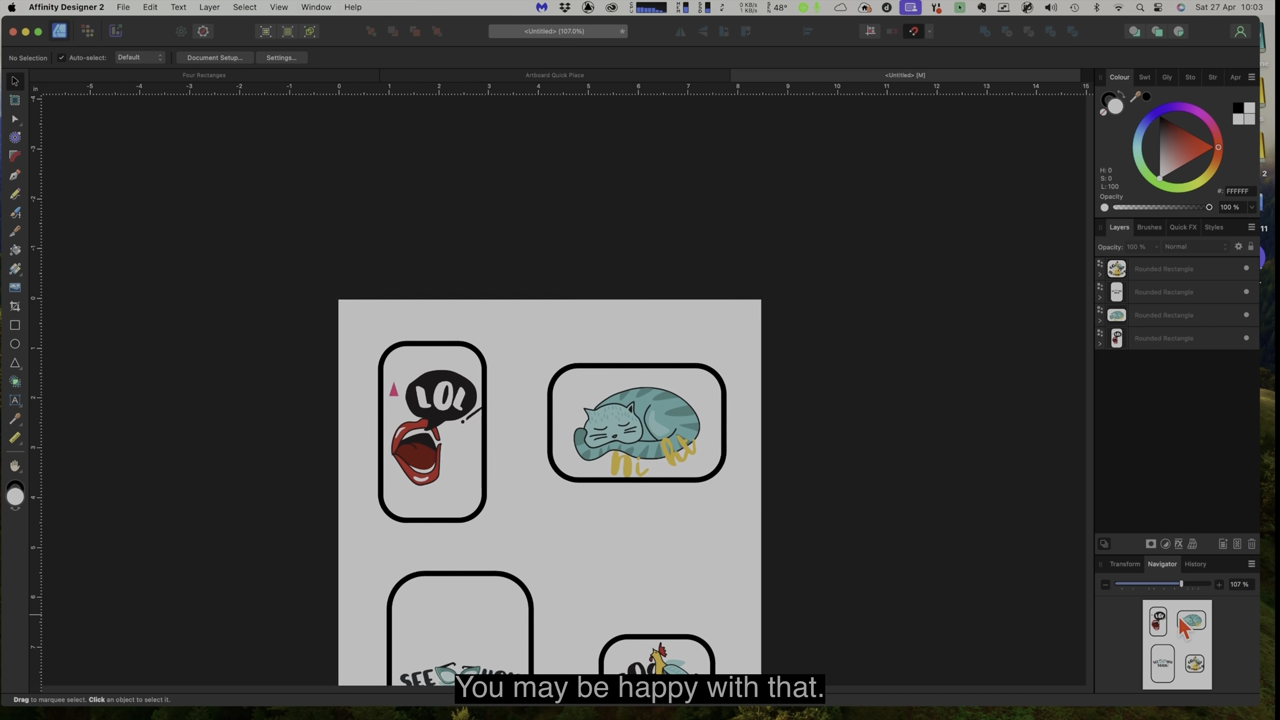
left_click_drag(1185, 624, 1213, 648)
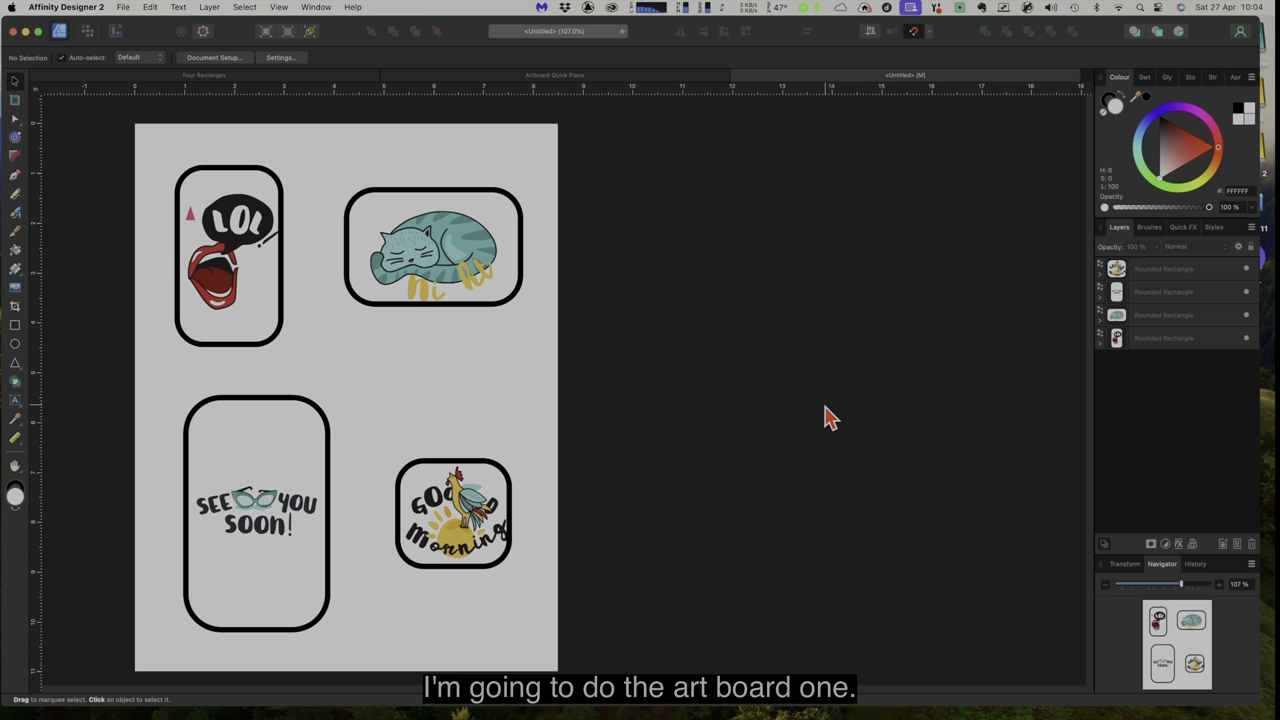
left_click(500, 77)
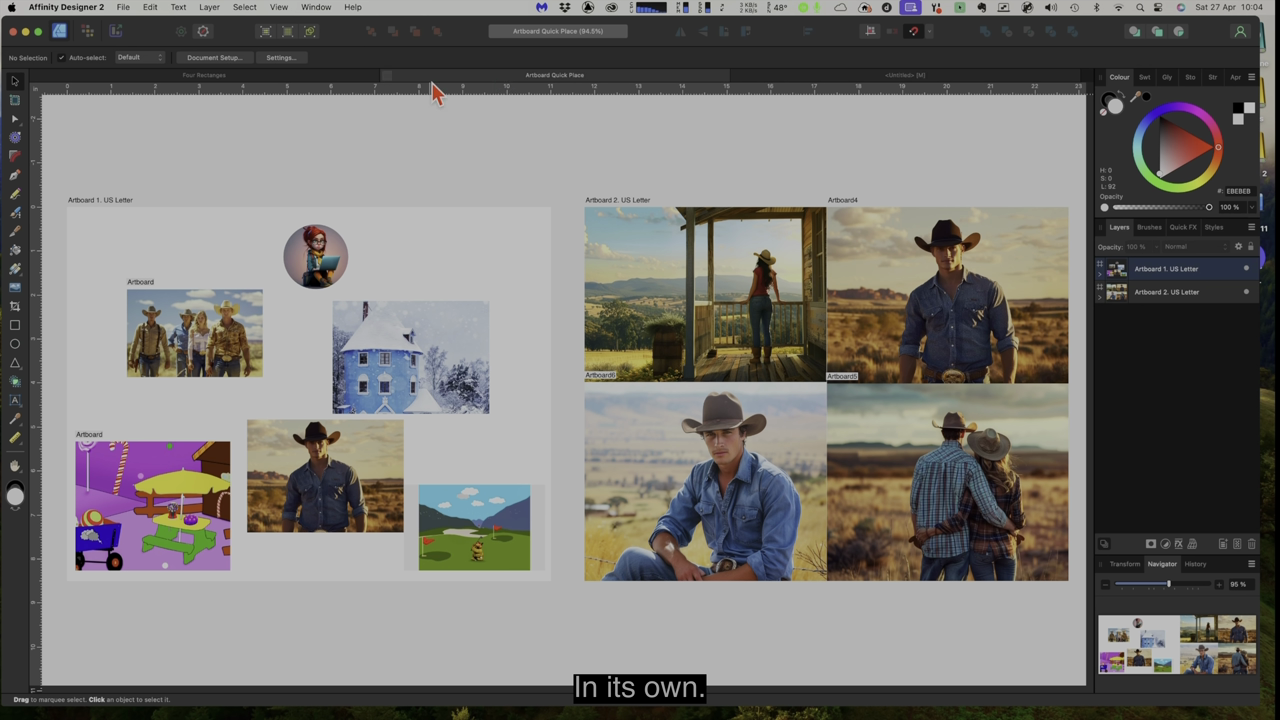
Save the untitled sticker document under the name 'Tutorial II'.
left_click(846, 78)
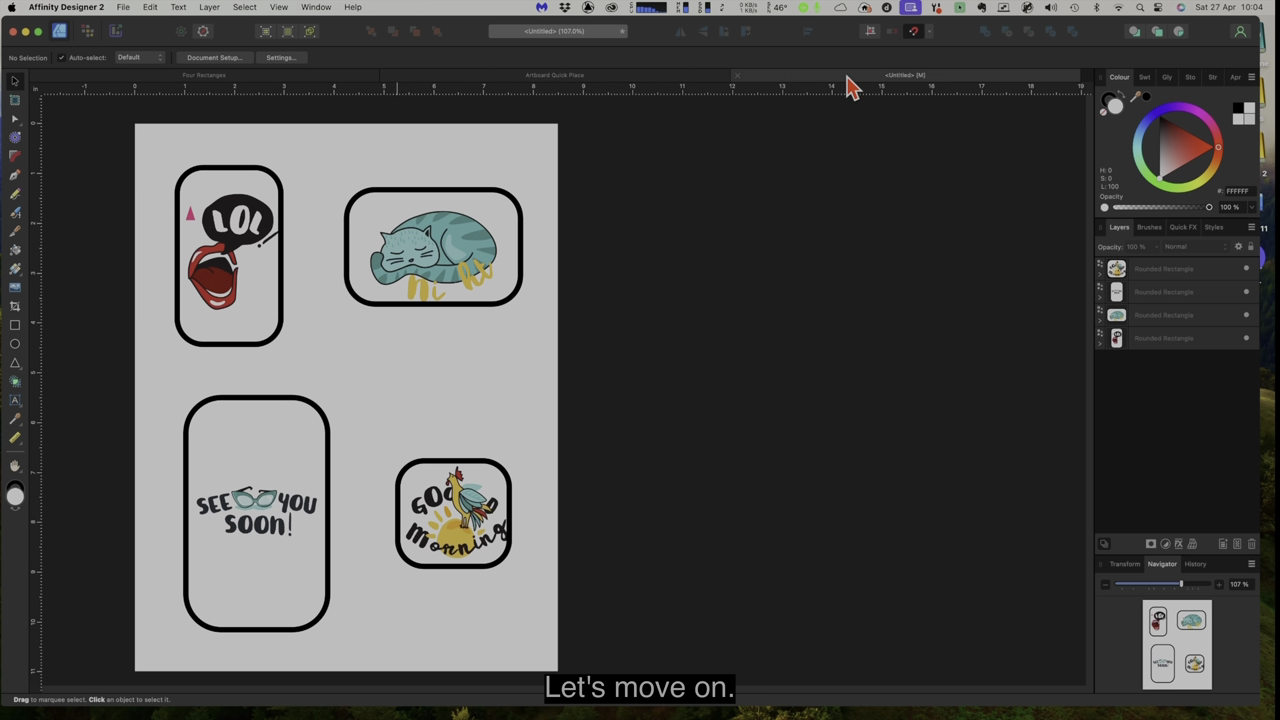
left_click(125, 14)
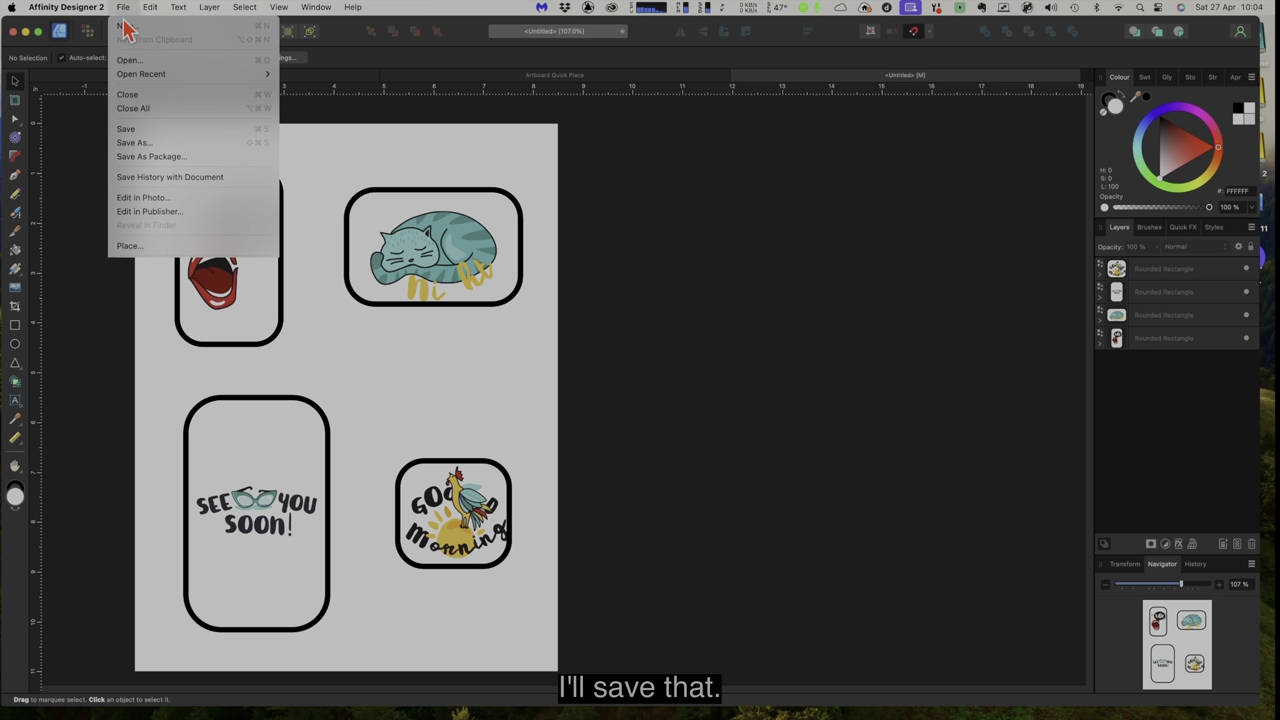
left_click(145, 150)
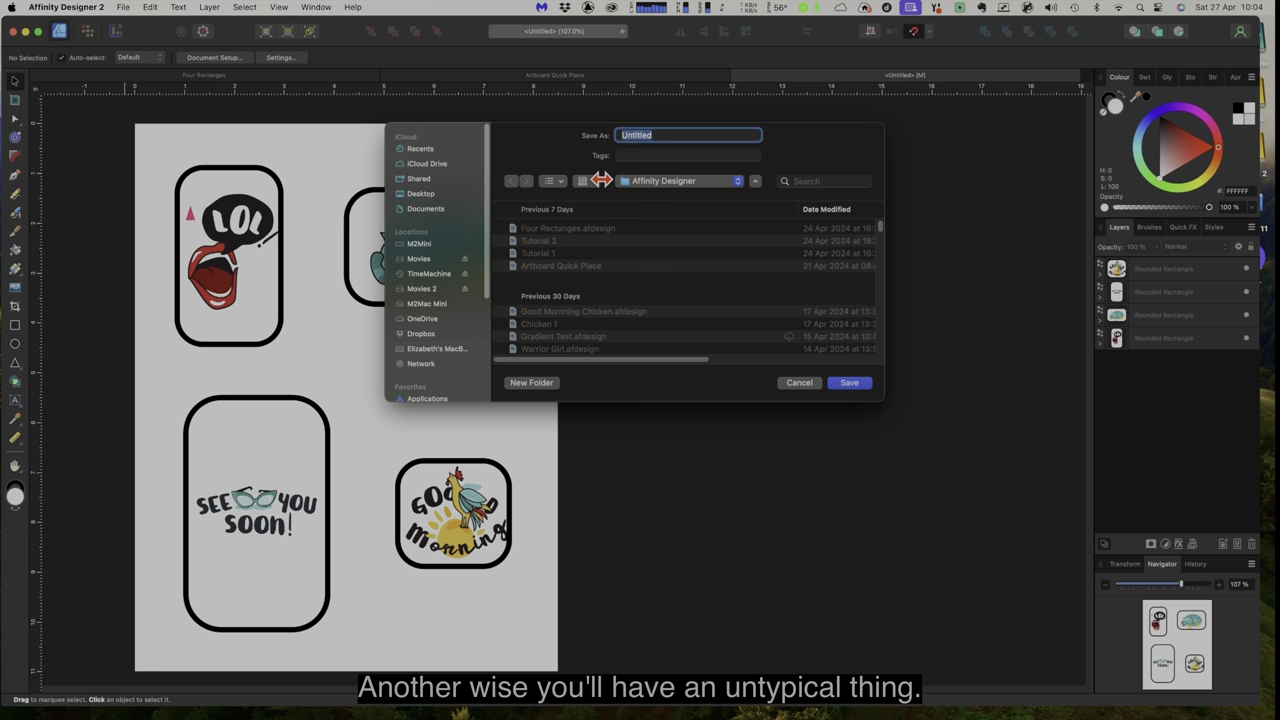
type("Tuto")
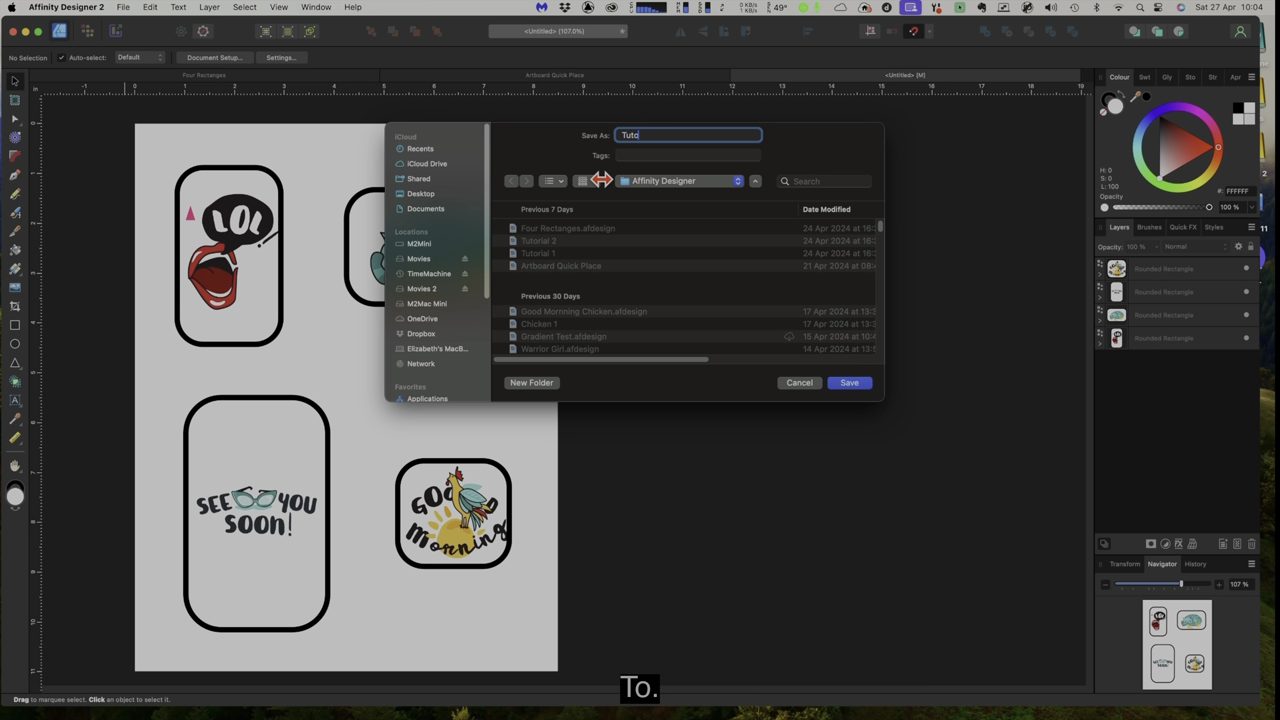
type("rial I")
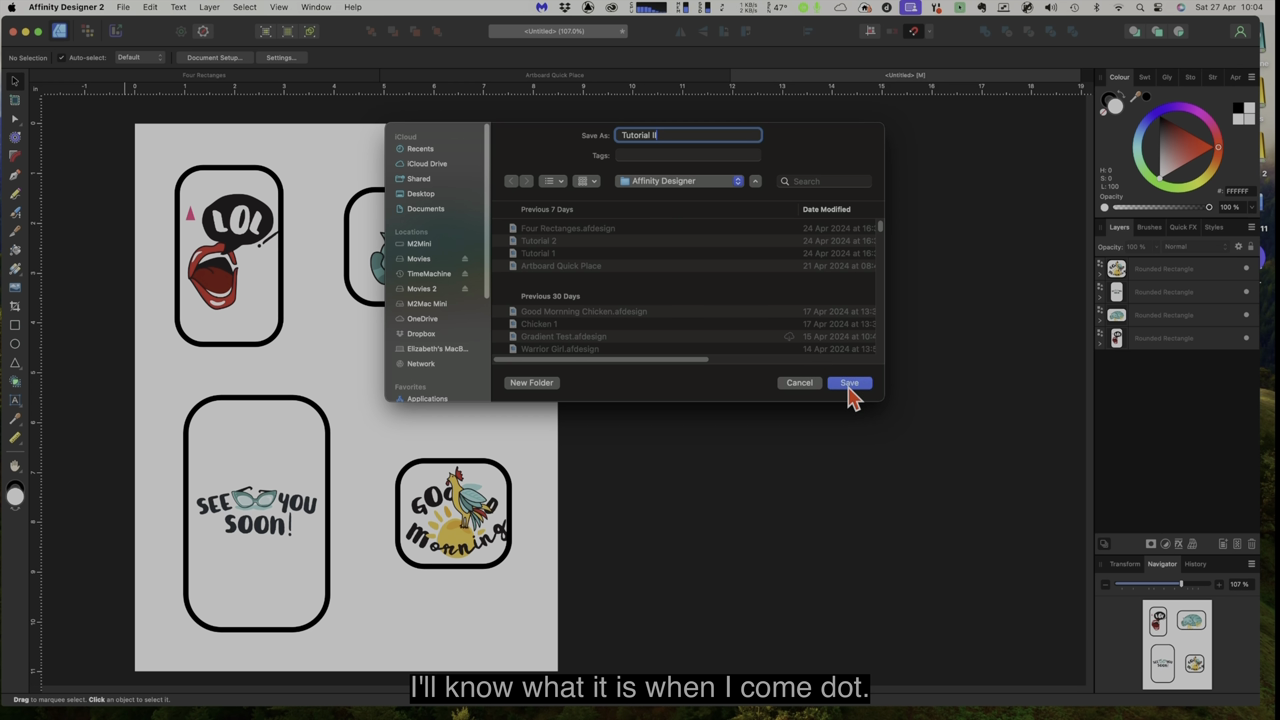
left_click(848, 383)
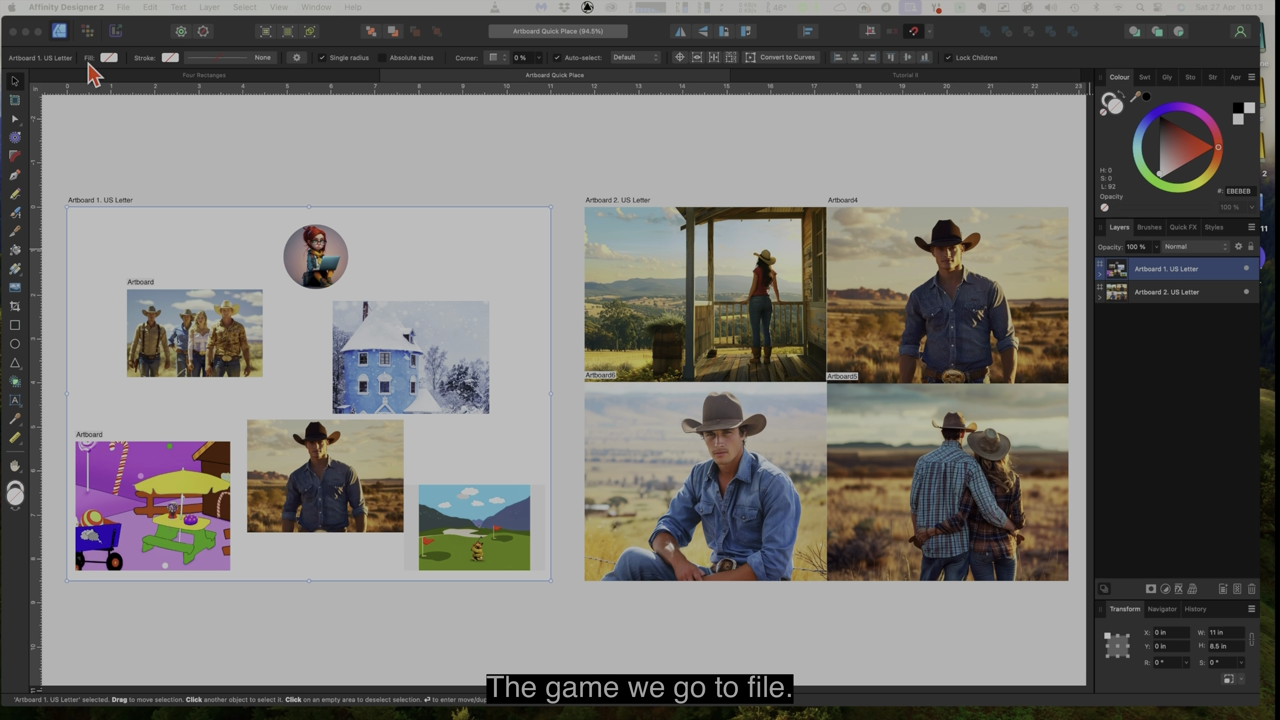
Create a new Letter-preset document, 11 × 8.5 in at 300 DPI, with Create artboard on.
left_click(123, 8)
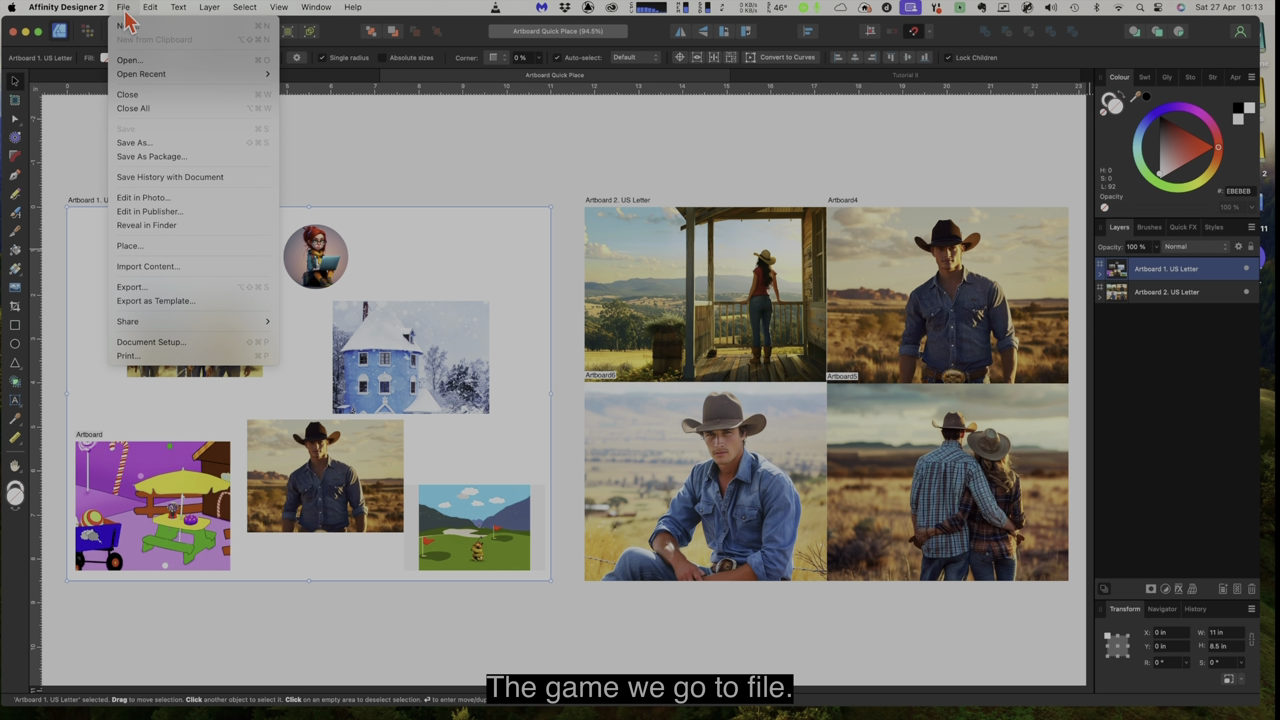
left_click(127, 26)
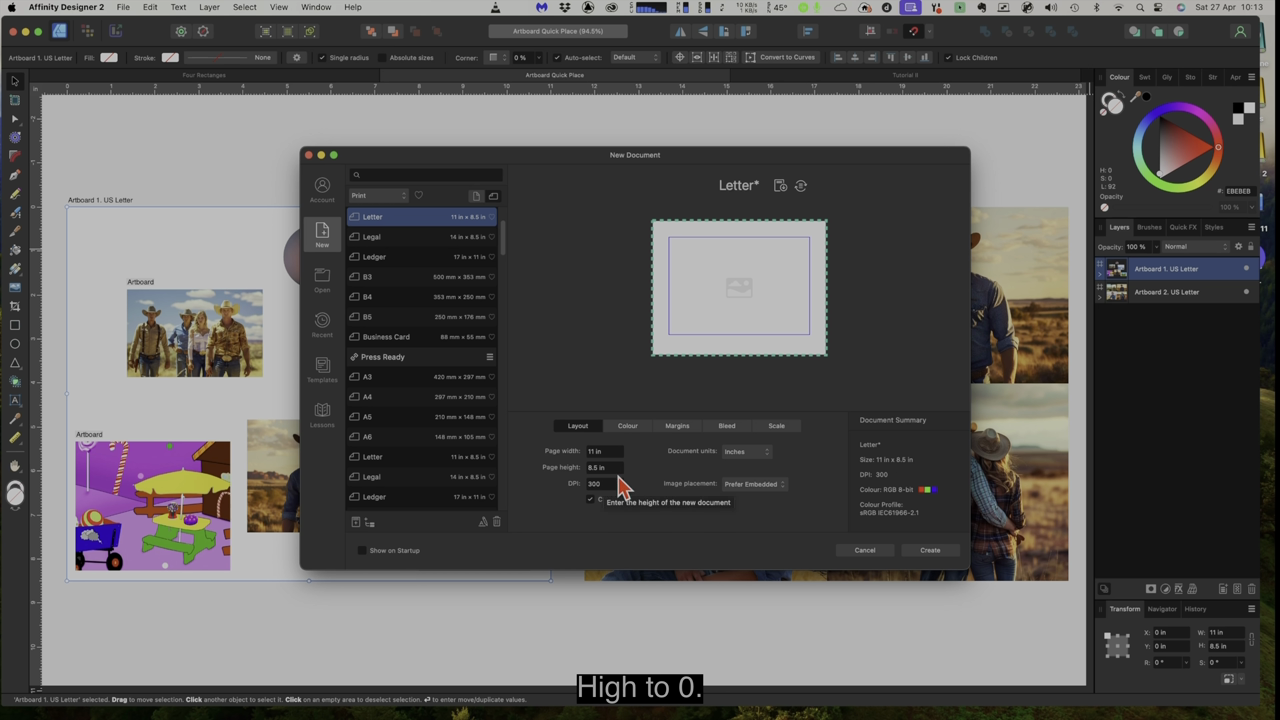
left_click(589, 500)
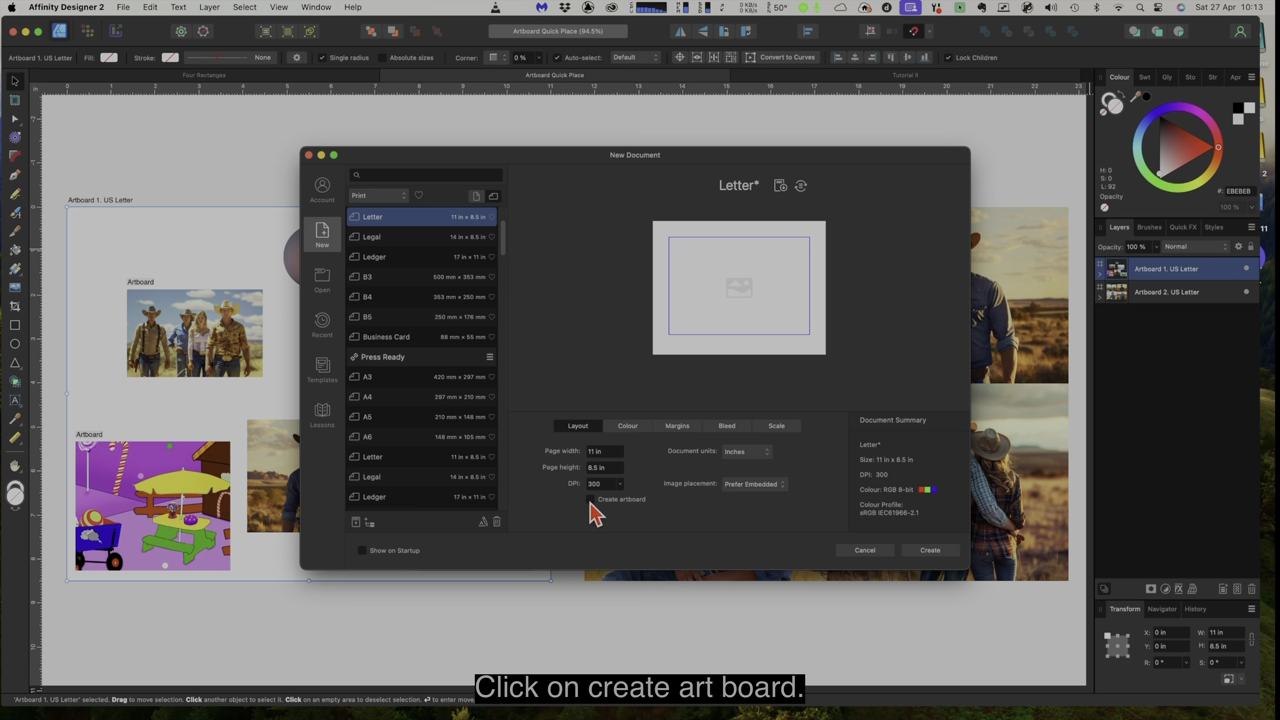
left_click(590, 500)
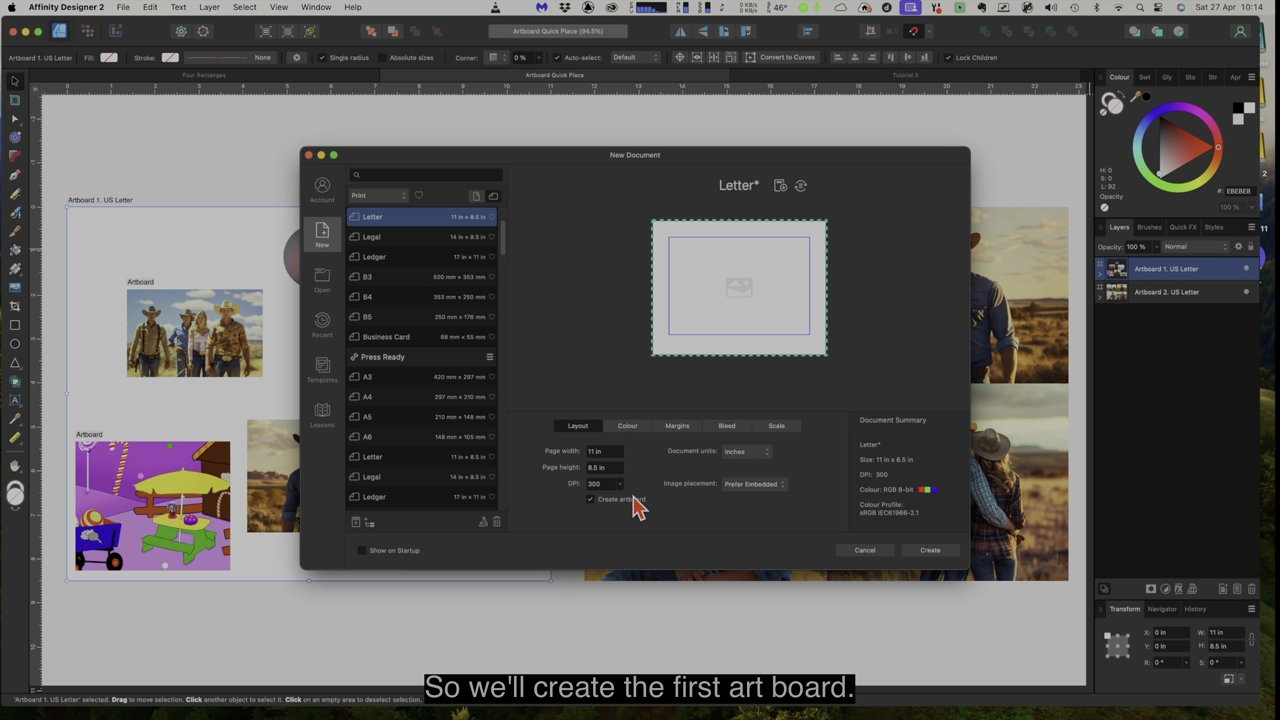
left_click(929, 552)
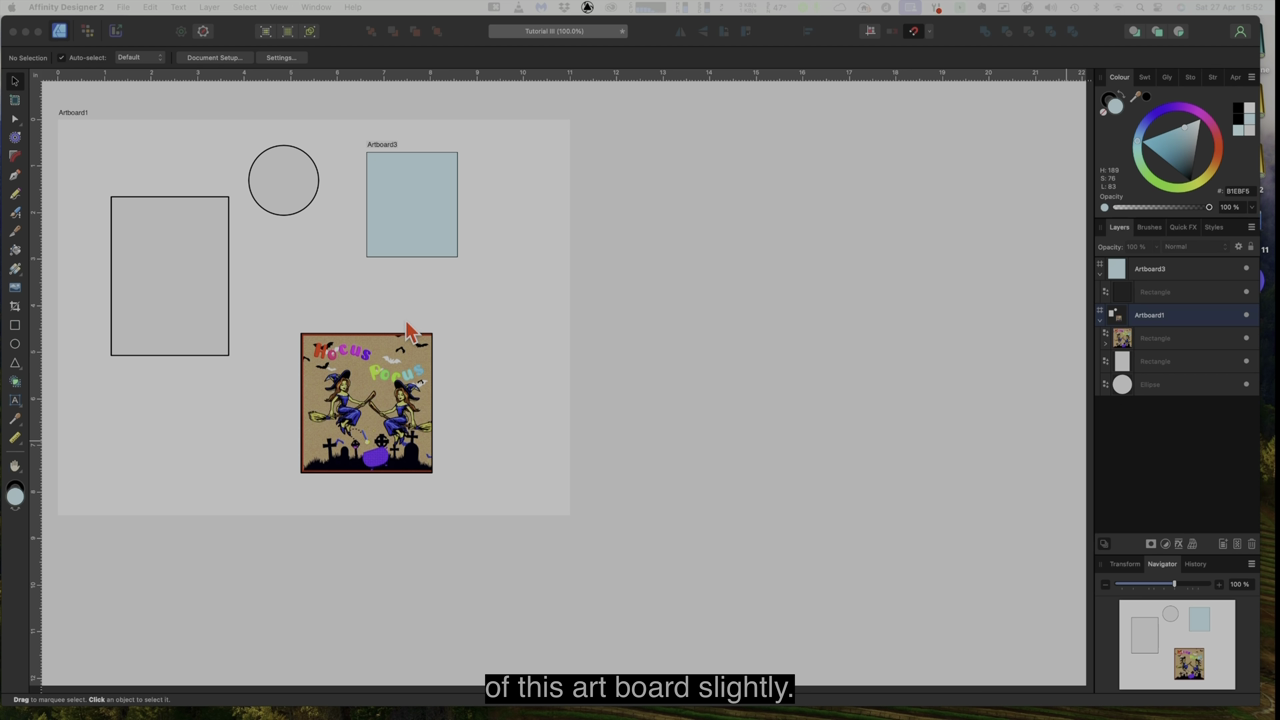
Select Artboard1 and check its 11 × 8.5 in size in the Transform panel.
left_click(468, 309)
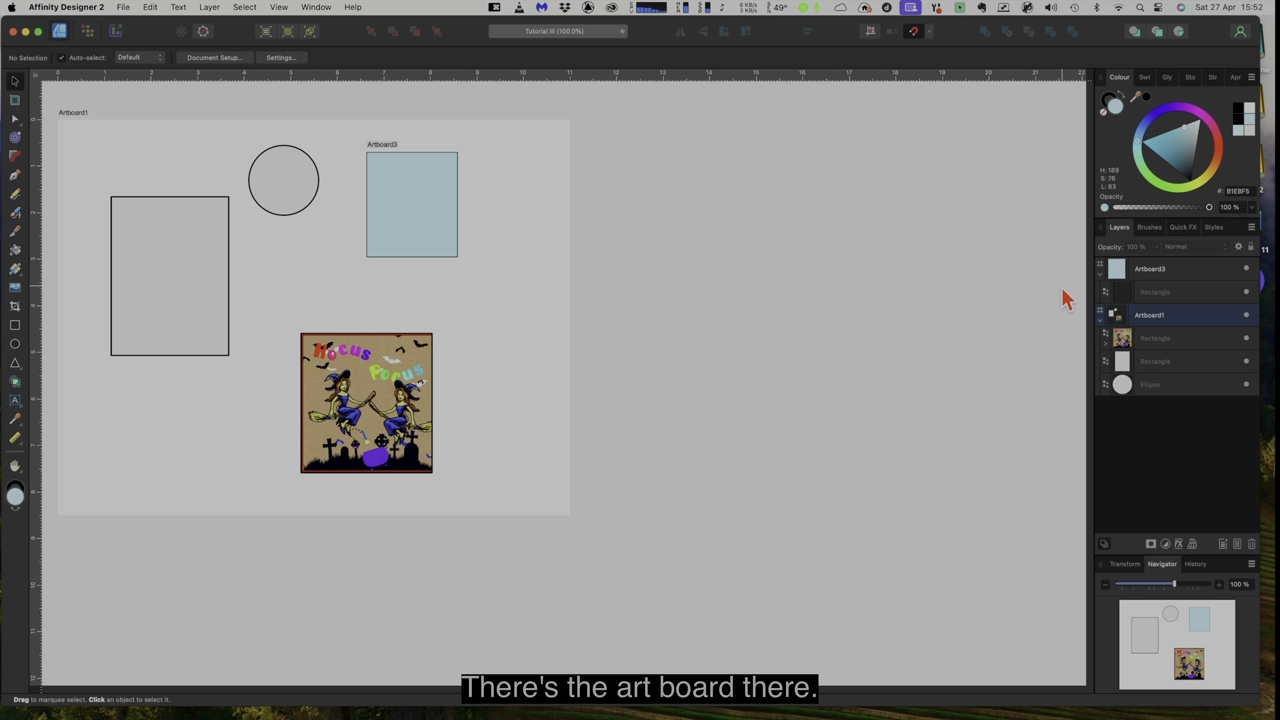
left_click(1152, 318)
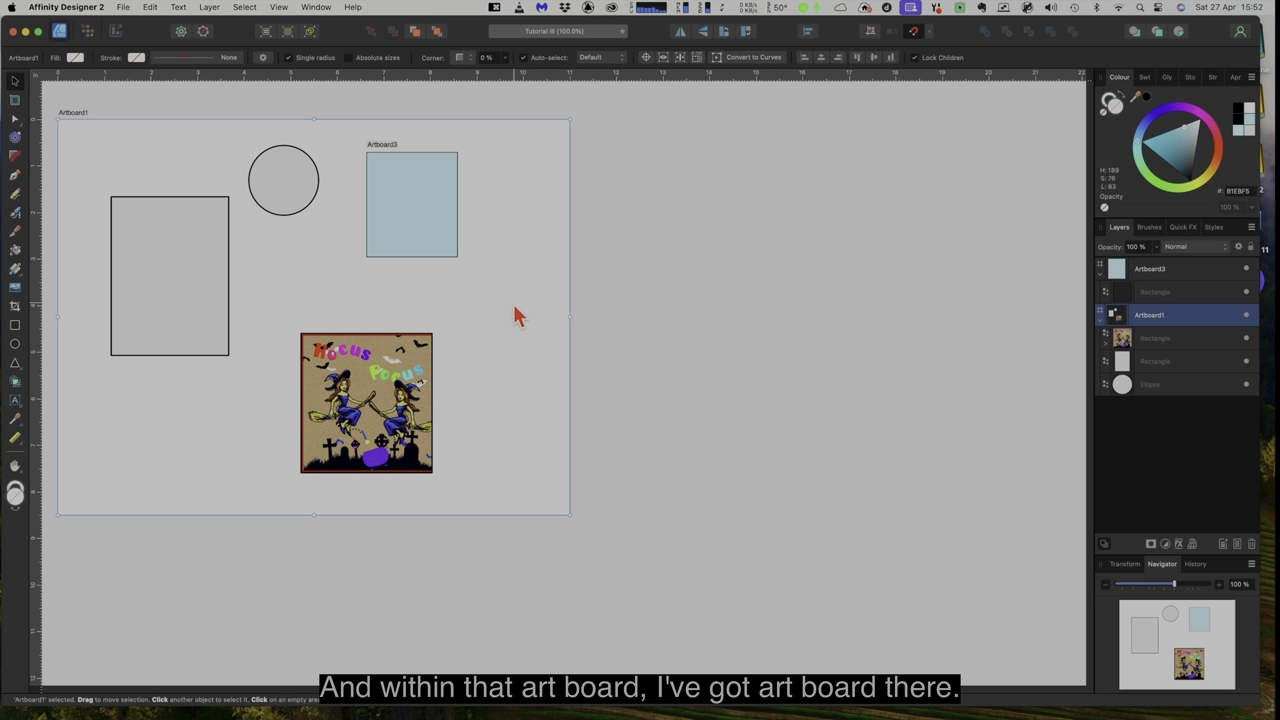
left_click(1180, 282)
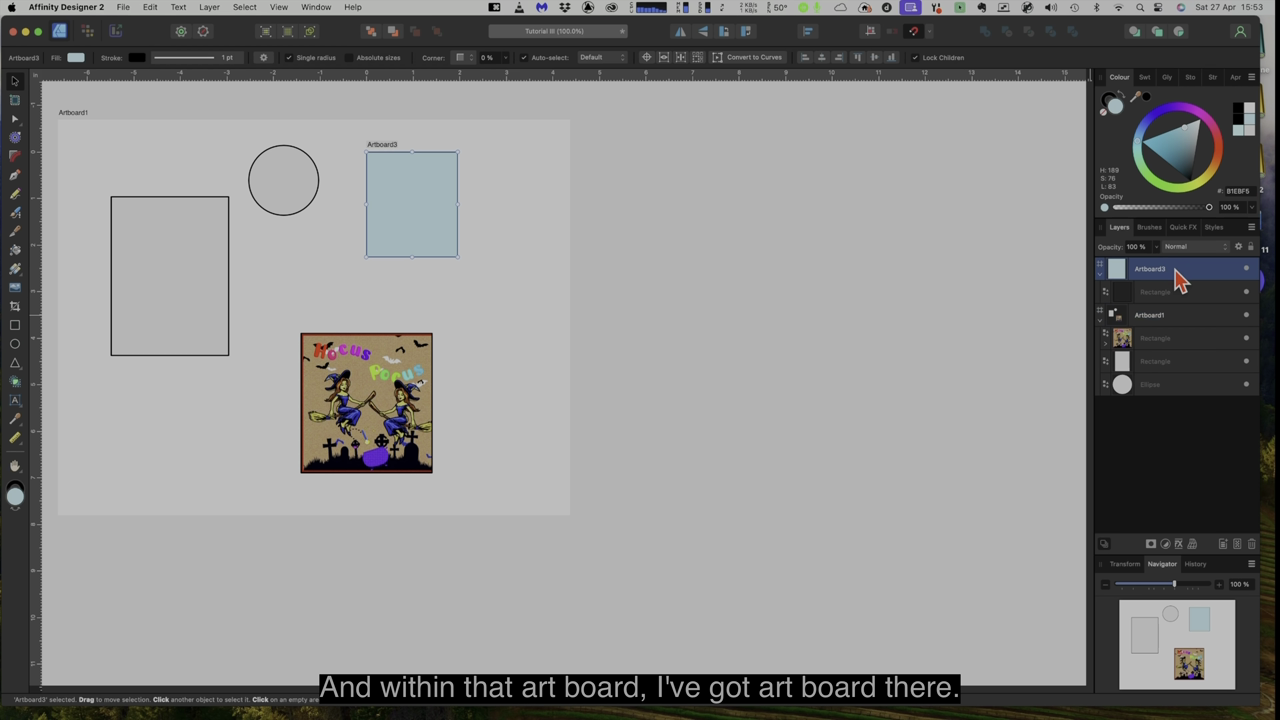
left_click(1100, 270)
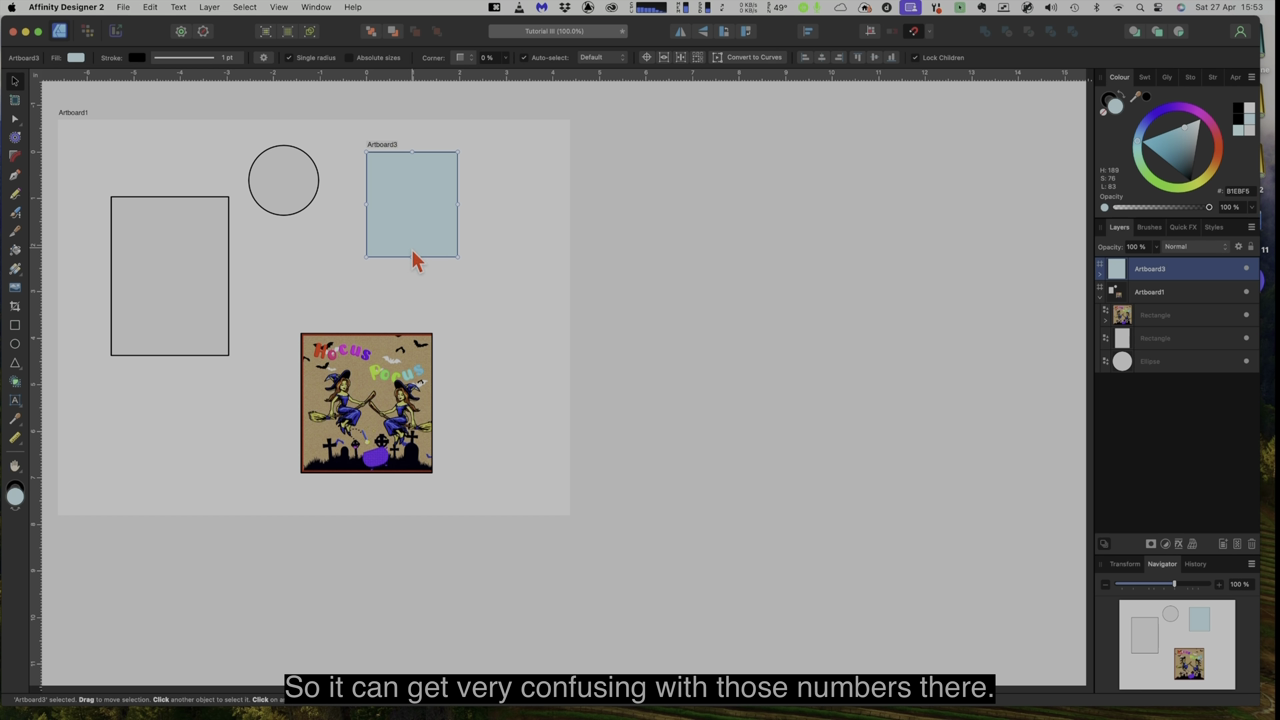
left_click(517, 321)
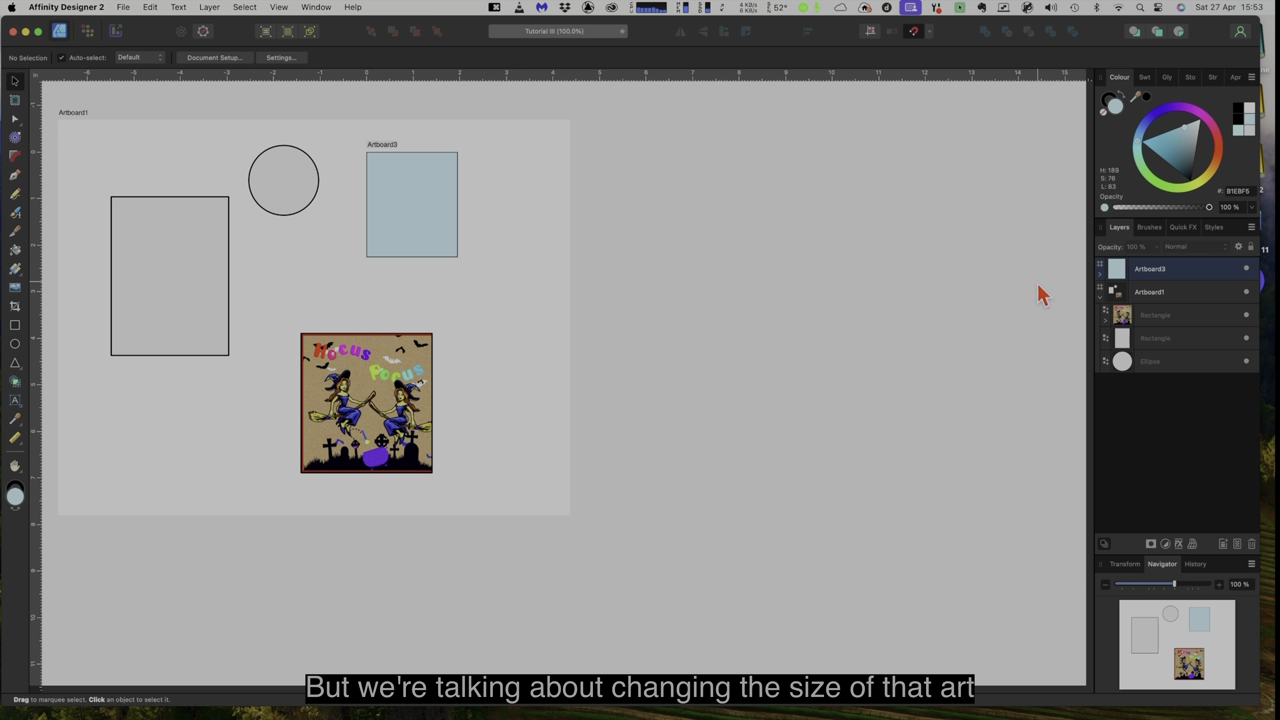
left_click(1165, 294)
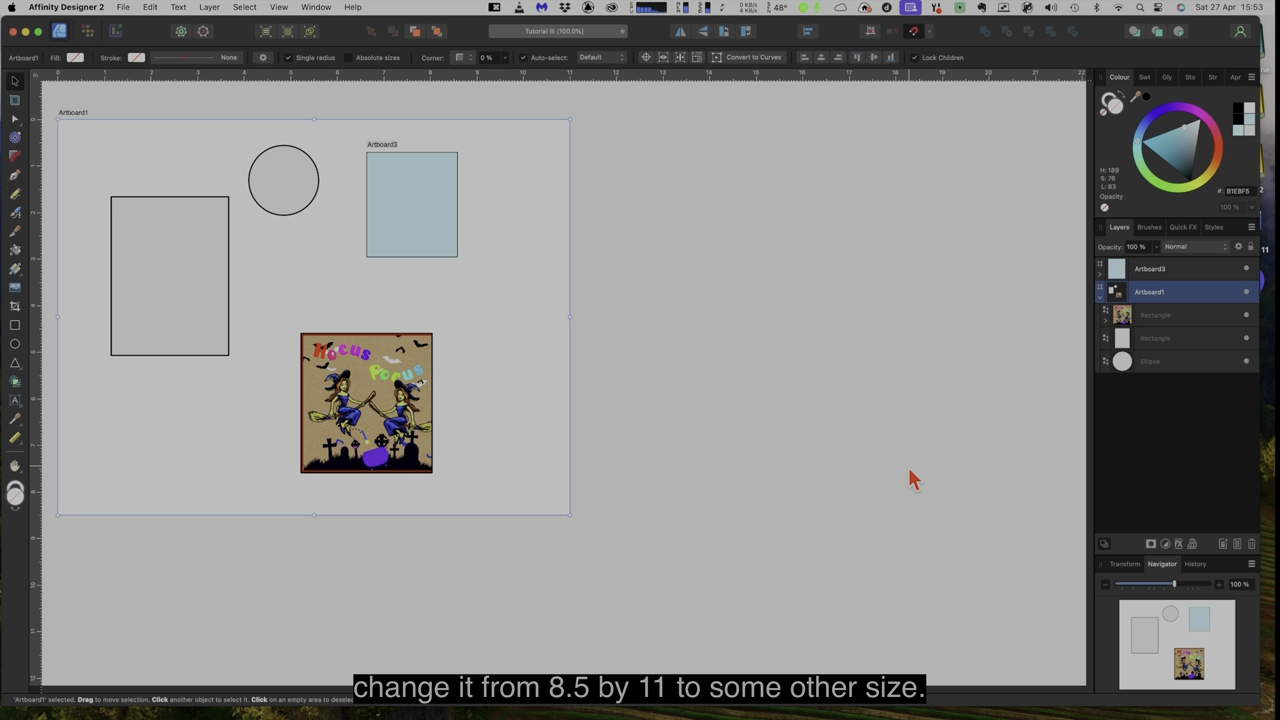
left_click(1121, 564)
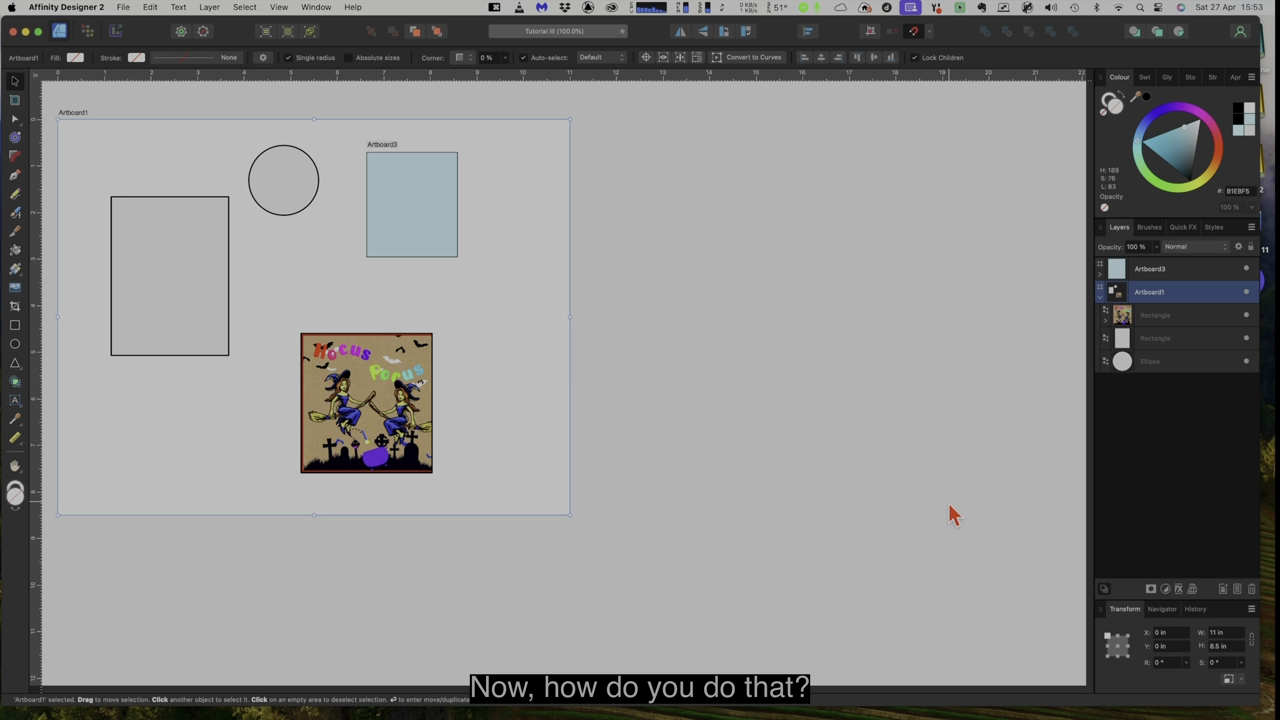
Zoom the canvas out to 75% and pan Artboard1 toward the top-left.
left_click(1162, 608)
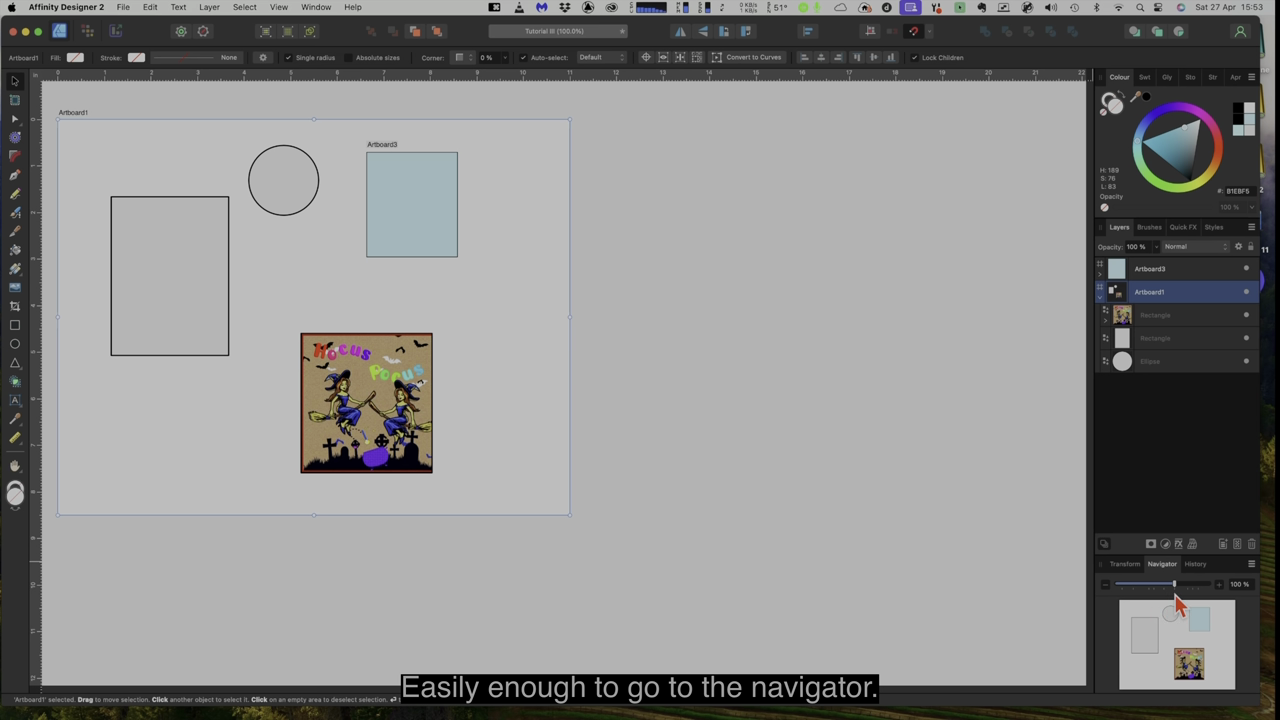
left_click_drag(1176, 592, 1150, 592)
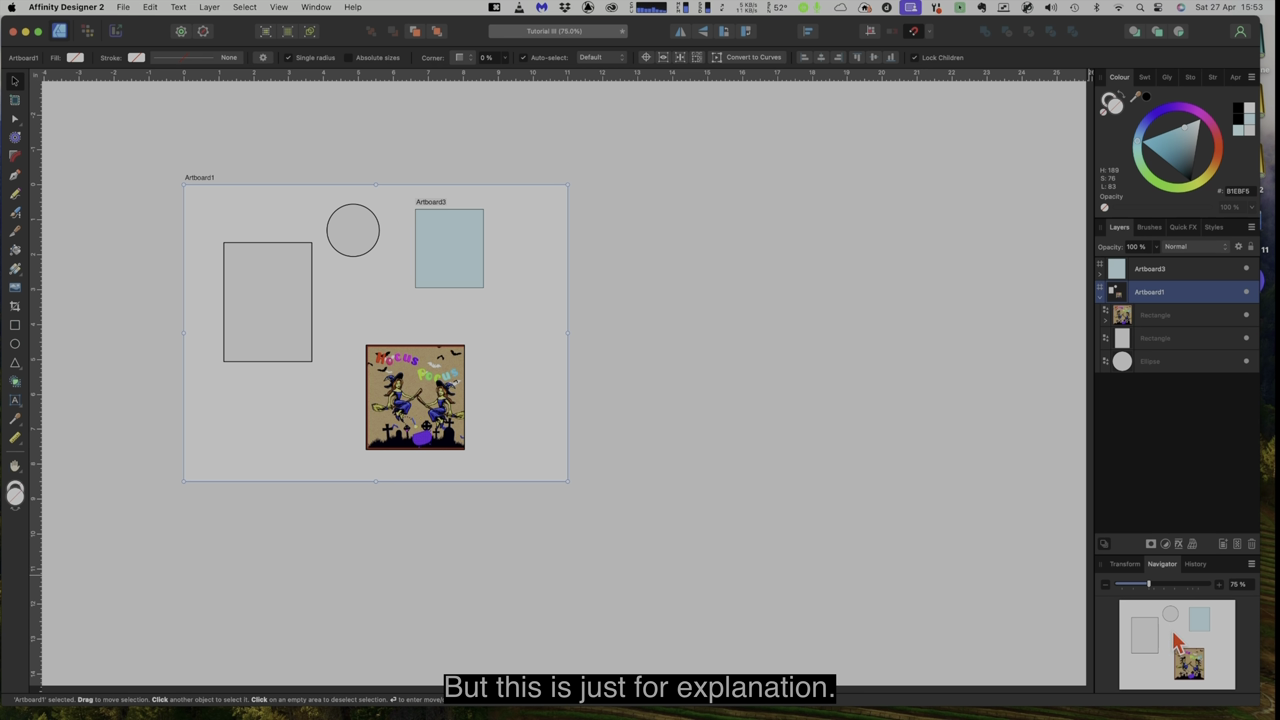
left_click_drag(1178, 645, 1172, 635)
left_click_drag(1192, 648, 1249, 682)
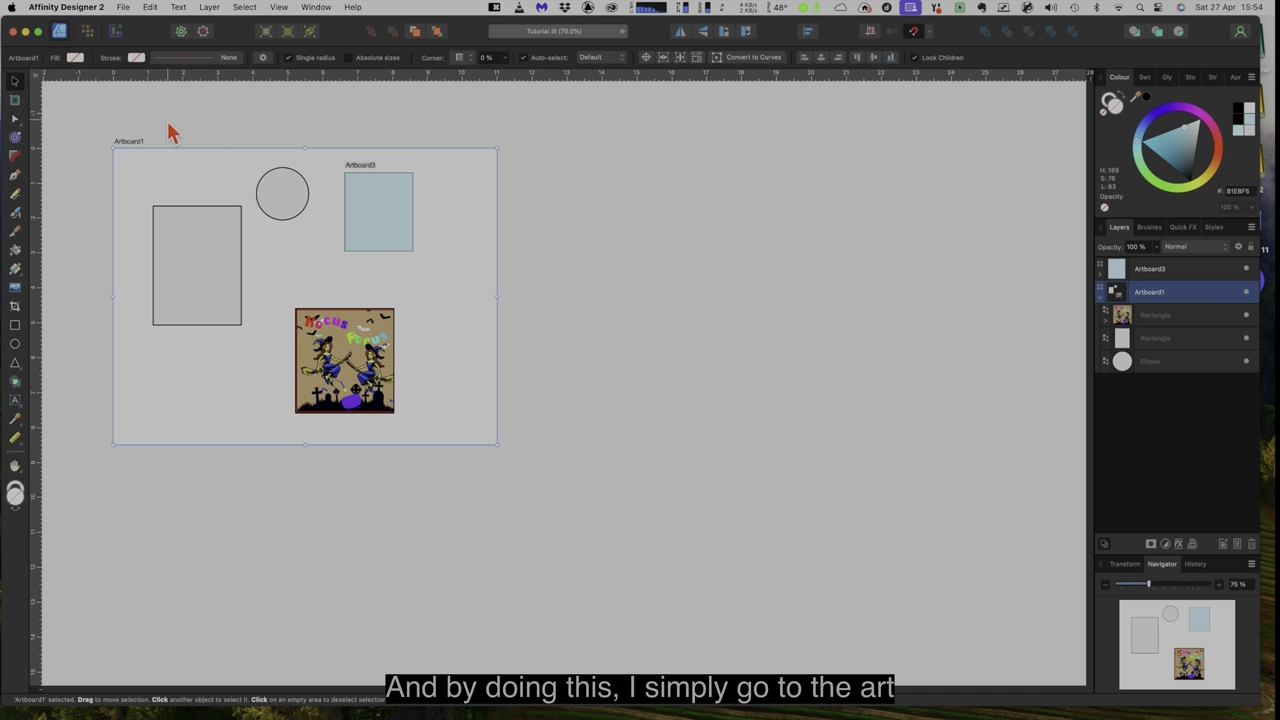
Draw a new 11 × 8.5 in artboard to the right of Artboard1 and confirm its size.
left_click(15, 101)
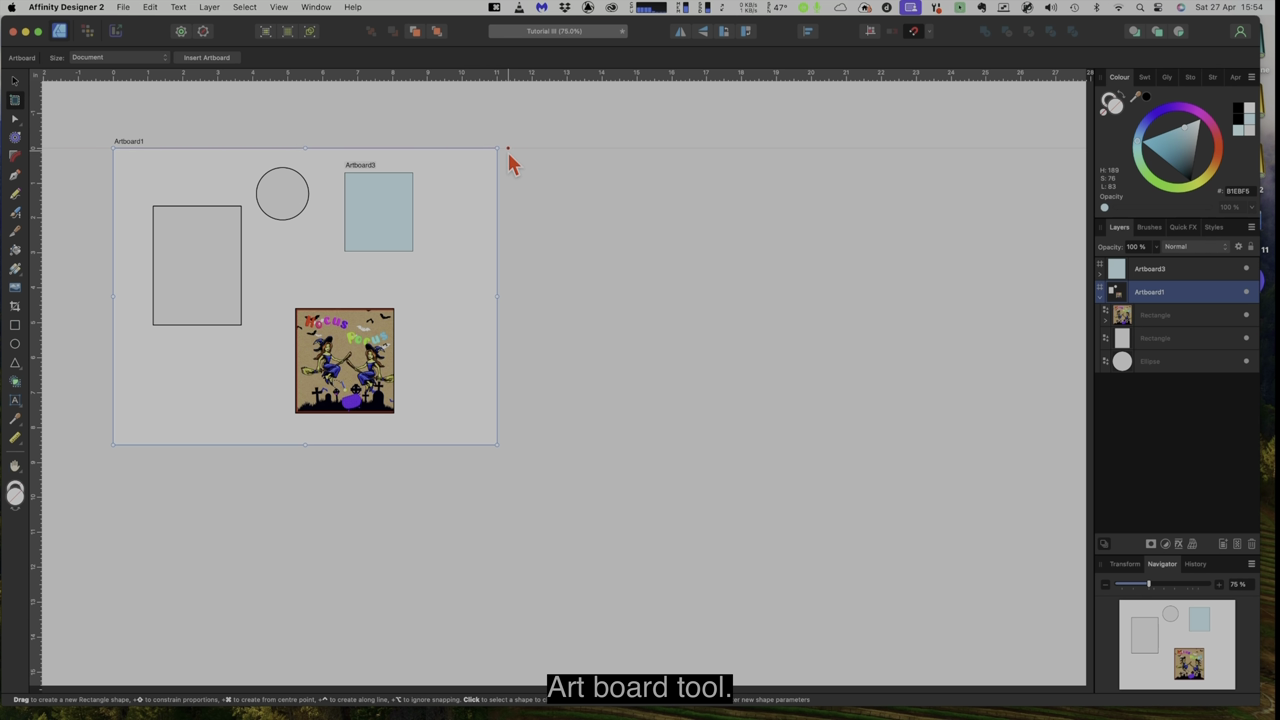
left_click_drag(508, 150, 891, 443)
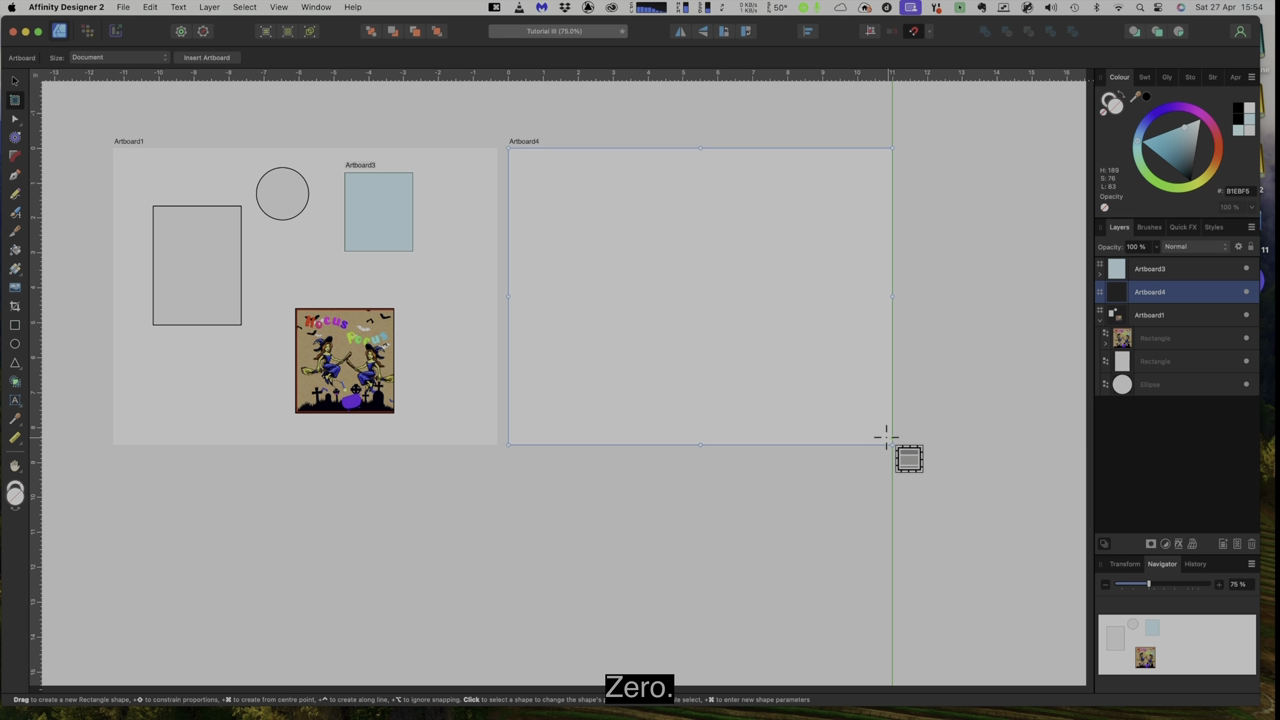
left_click(1127, 565)
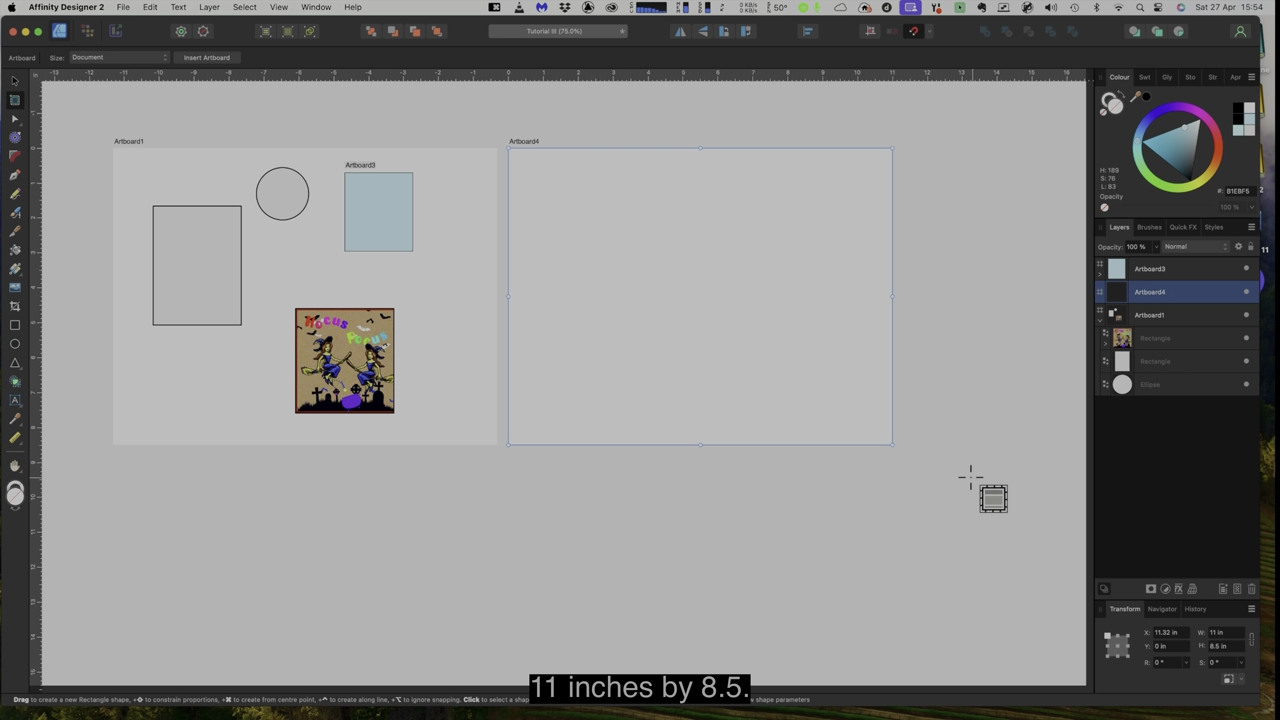
left_click(15, 84)
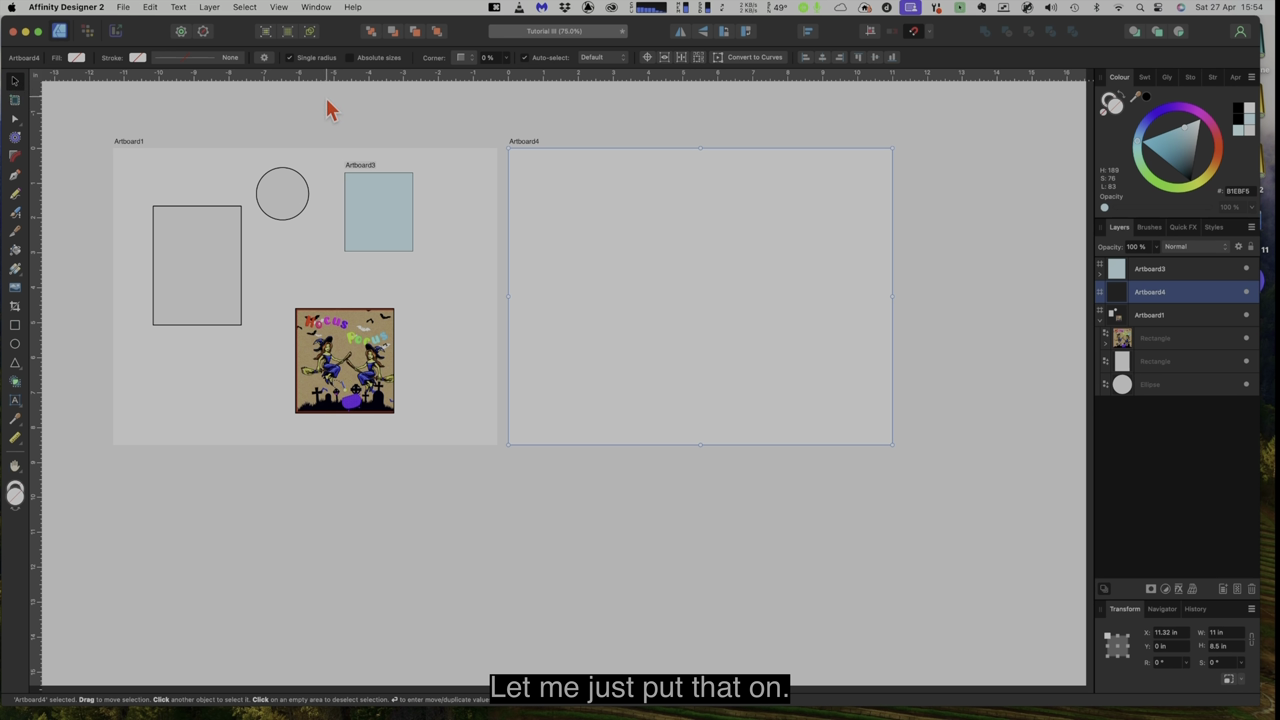
Add a horizontal guide at 4.25 in and a vertical guide at 5.5 in to Artboard4.
left_click(278, 7)
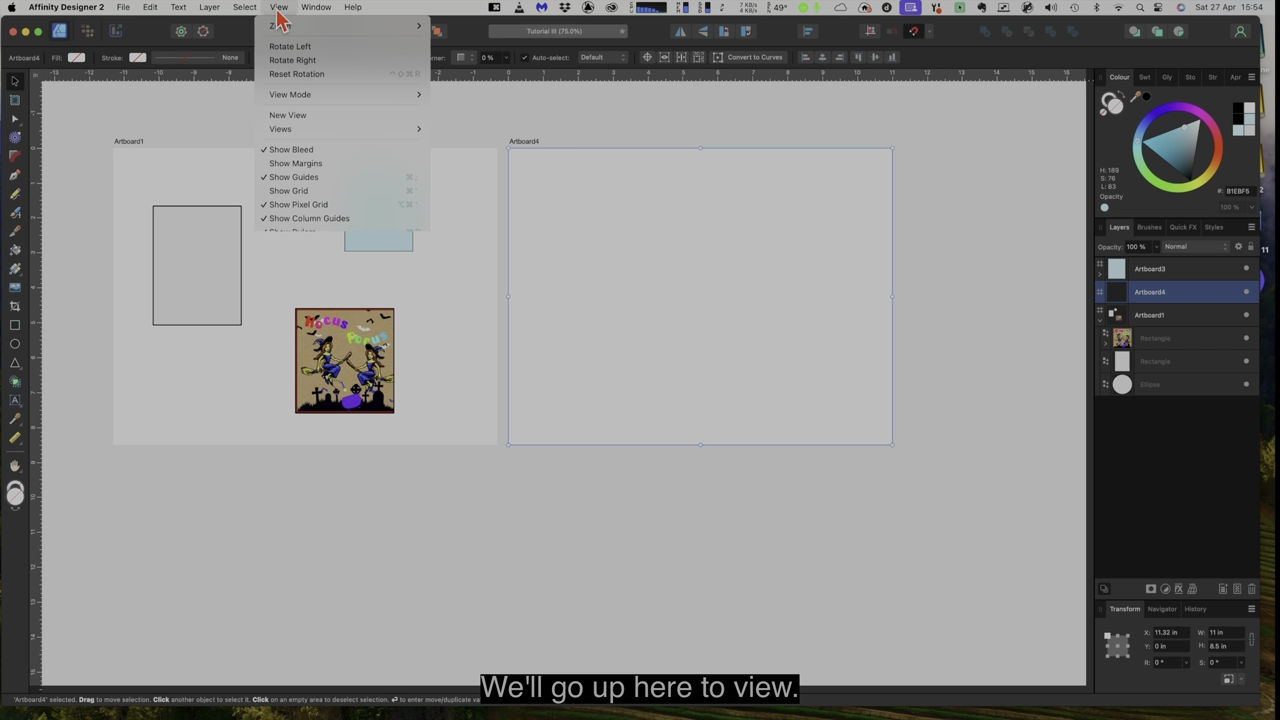
left_click(324, 287)
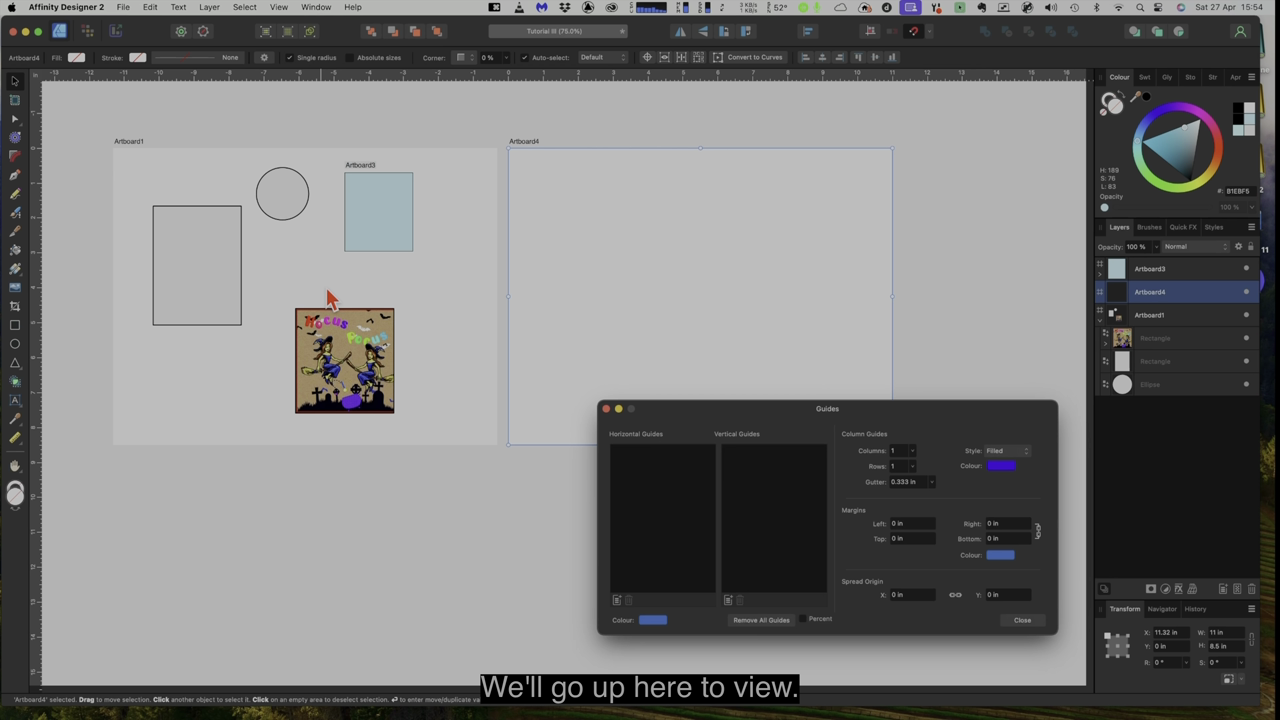
left_click(618, 601)
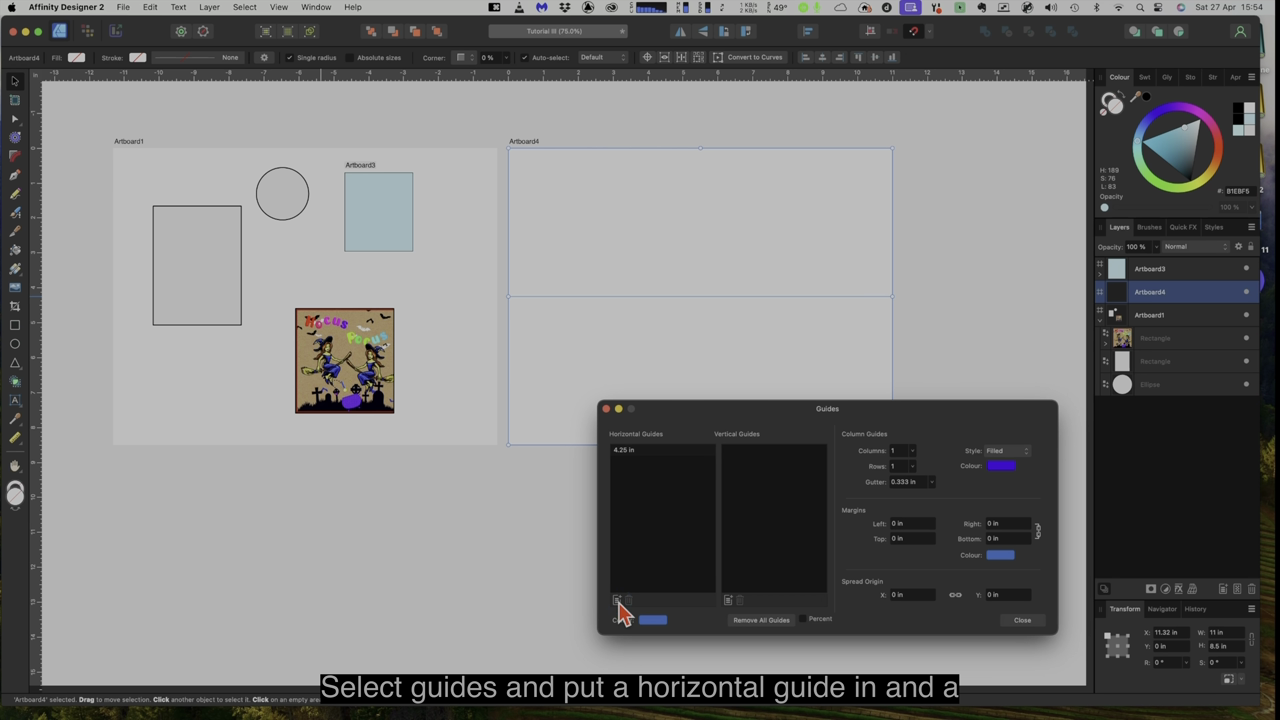
left_click(729, 601)
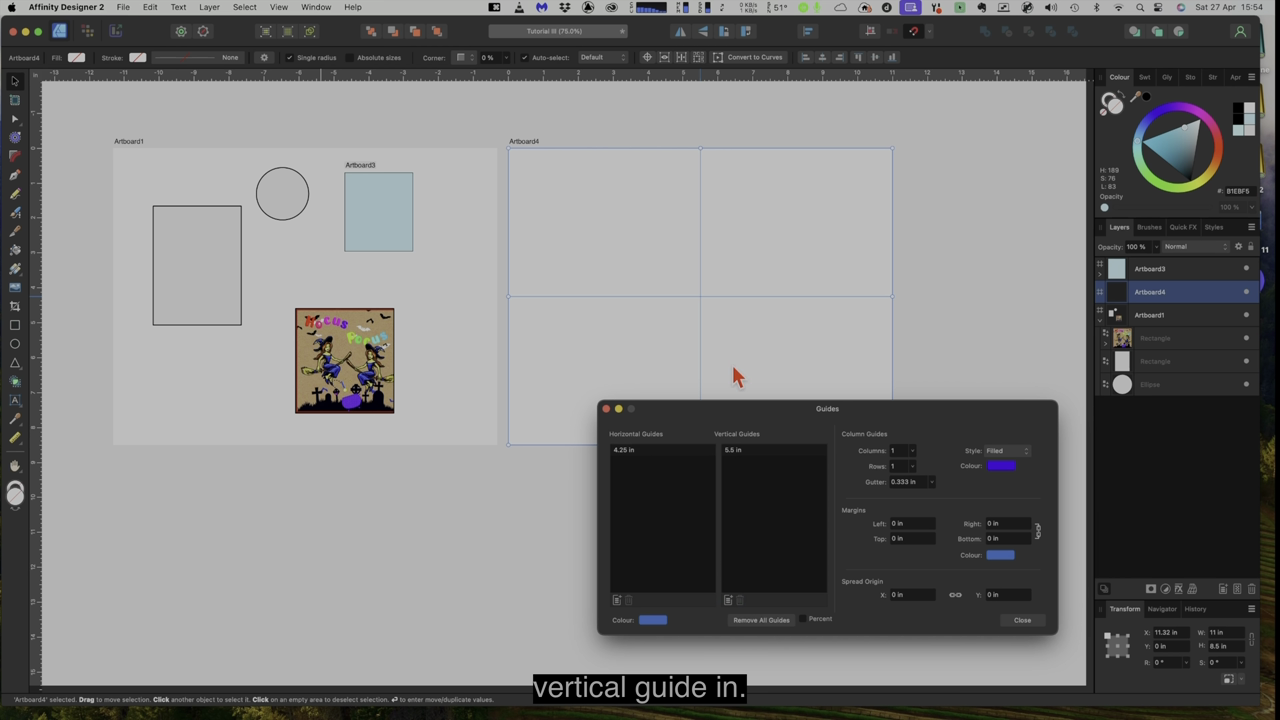
left_click(1029, 620)
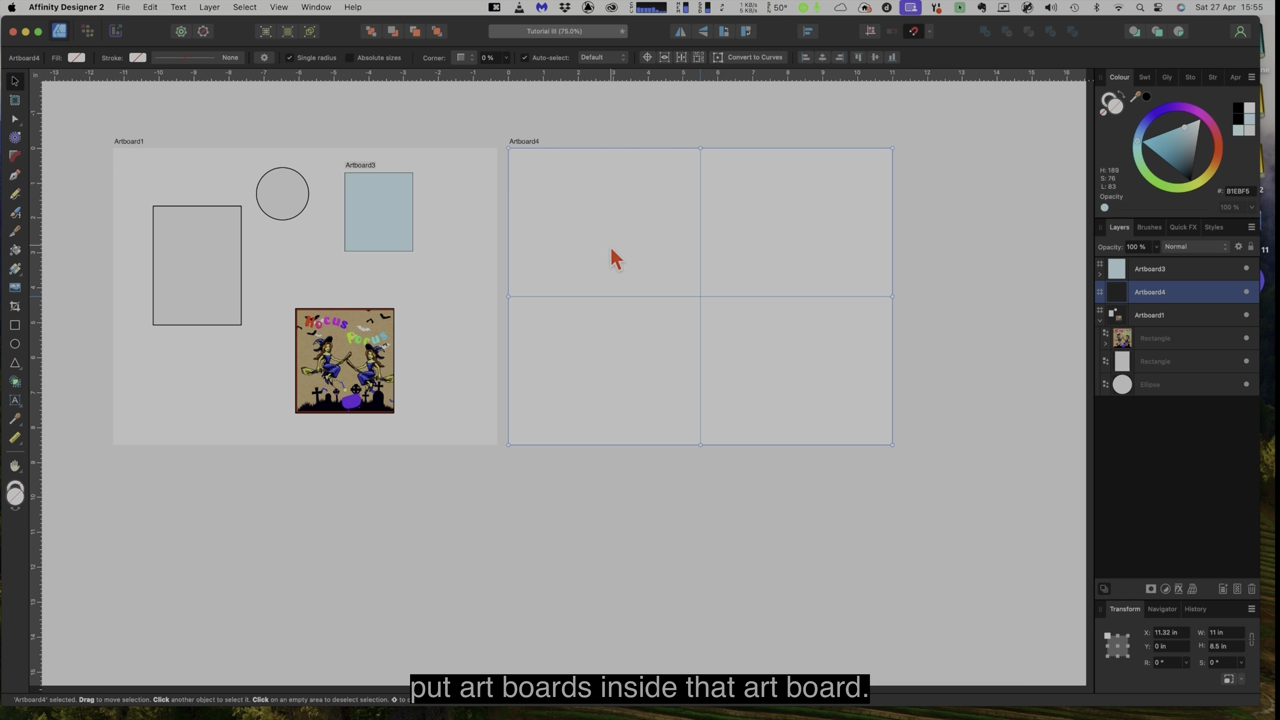
Give the Pen tool a solid black 1 pt stroke.
left_click(16, 176)
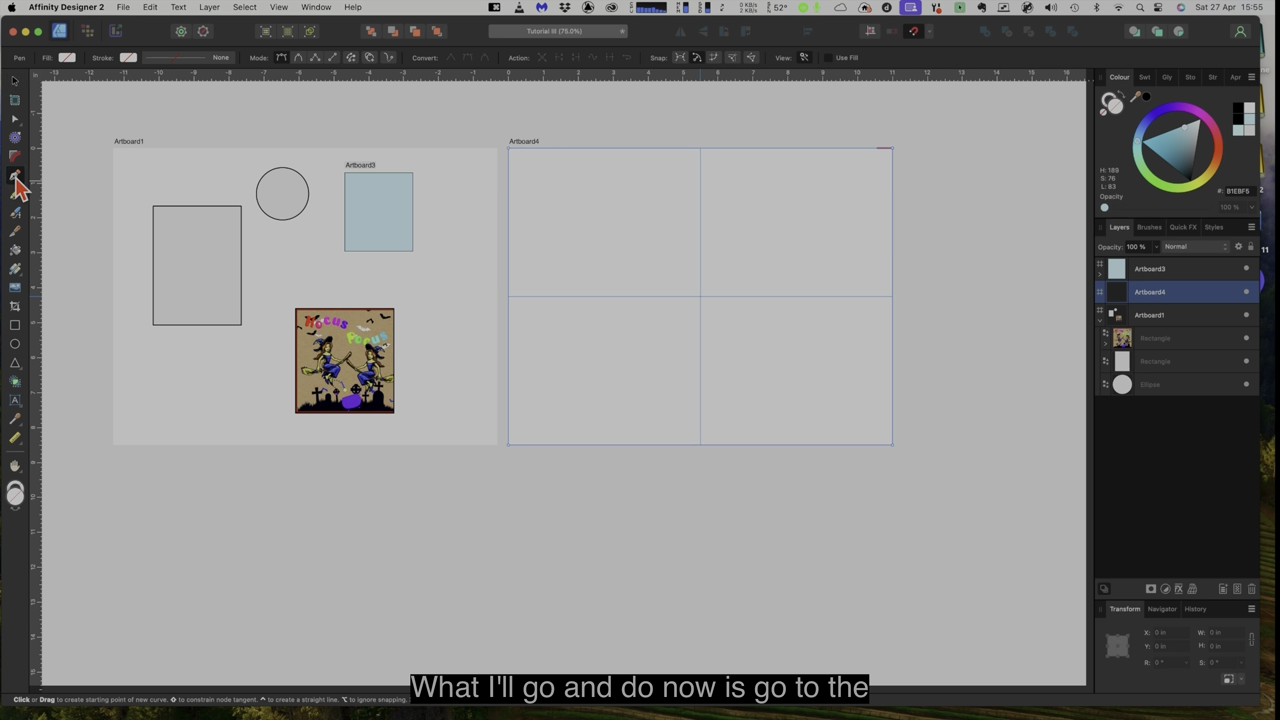
left_click(174, 58)
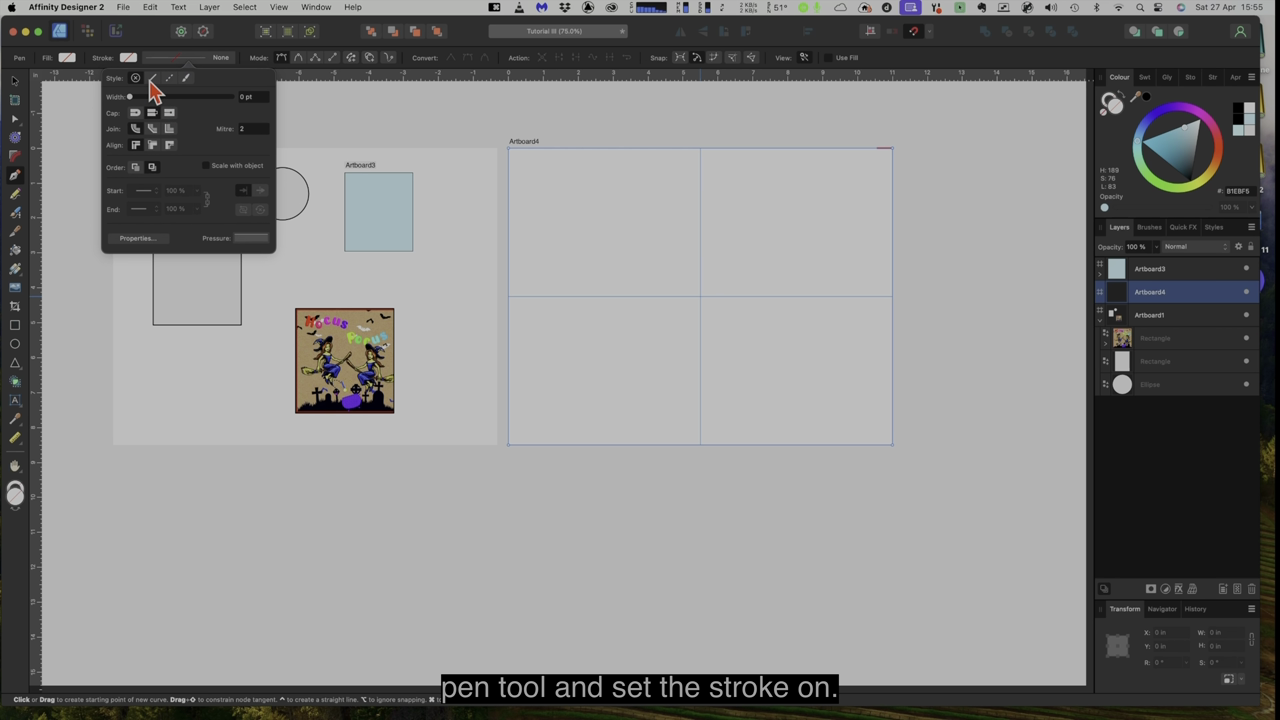
left_click(152, 79)
left_click_drag(131, 97, 144, 98)
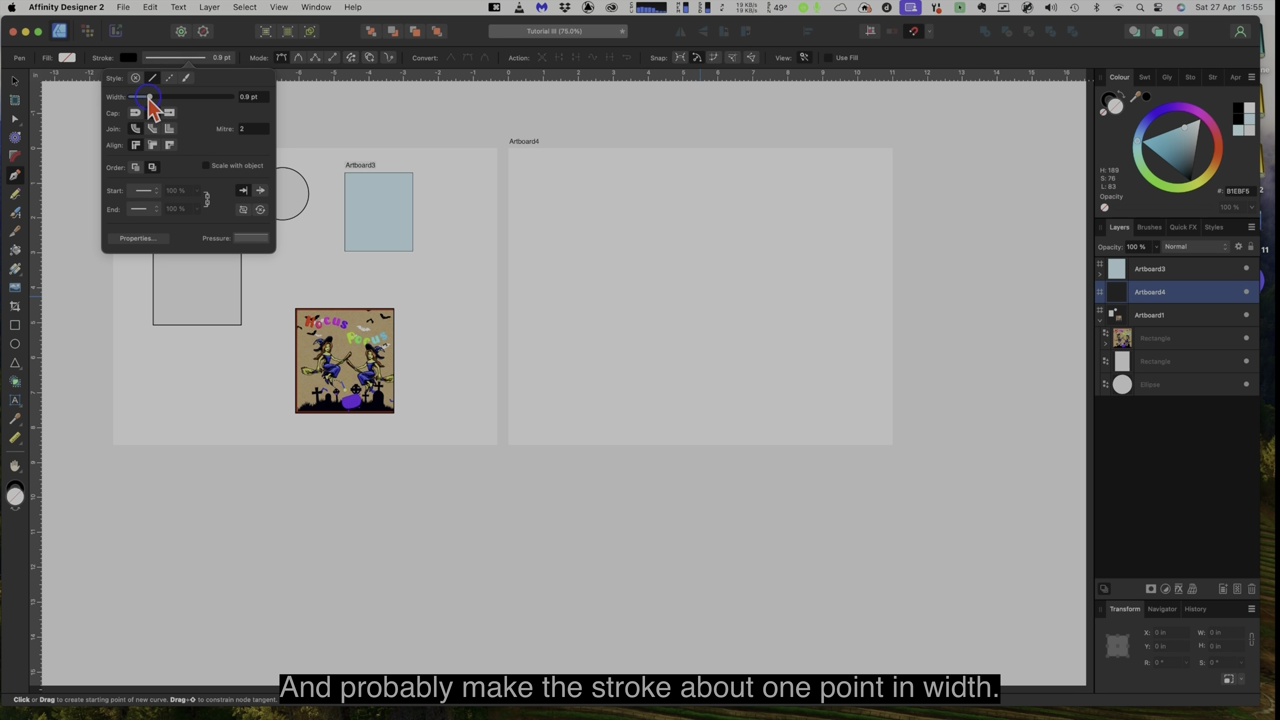
left_click_drag(152, 98, 154, 98)
left_click(129, 58)
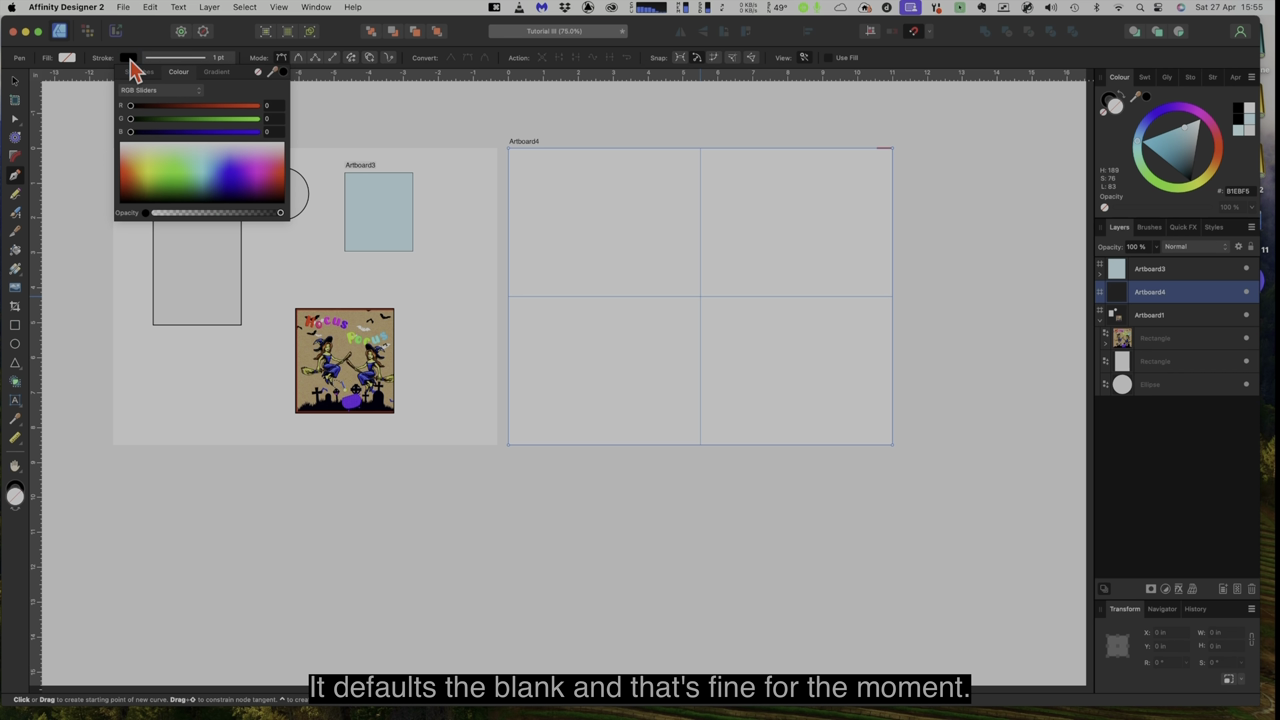
left_click(129, 58)
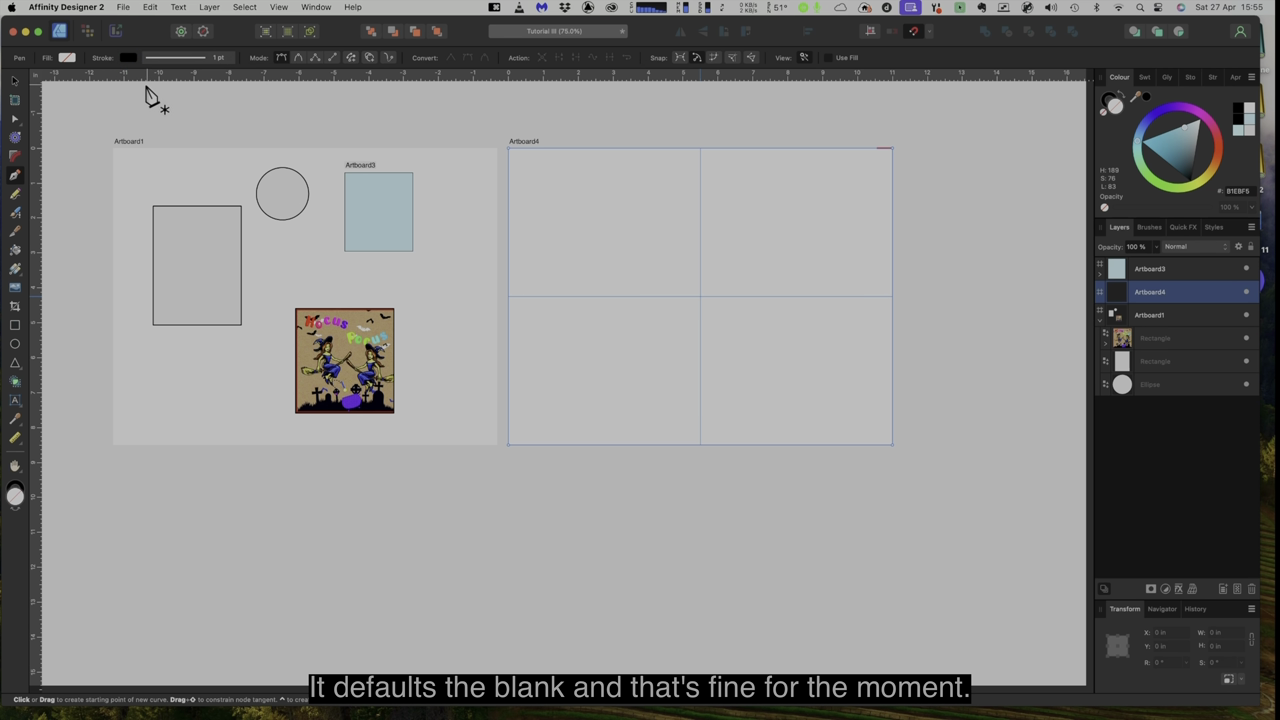
Draw a vertical line and a horizontal line across Artboard4 along its centre guides.
left_click(700, 148)
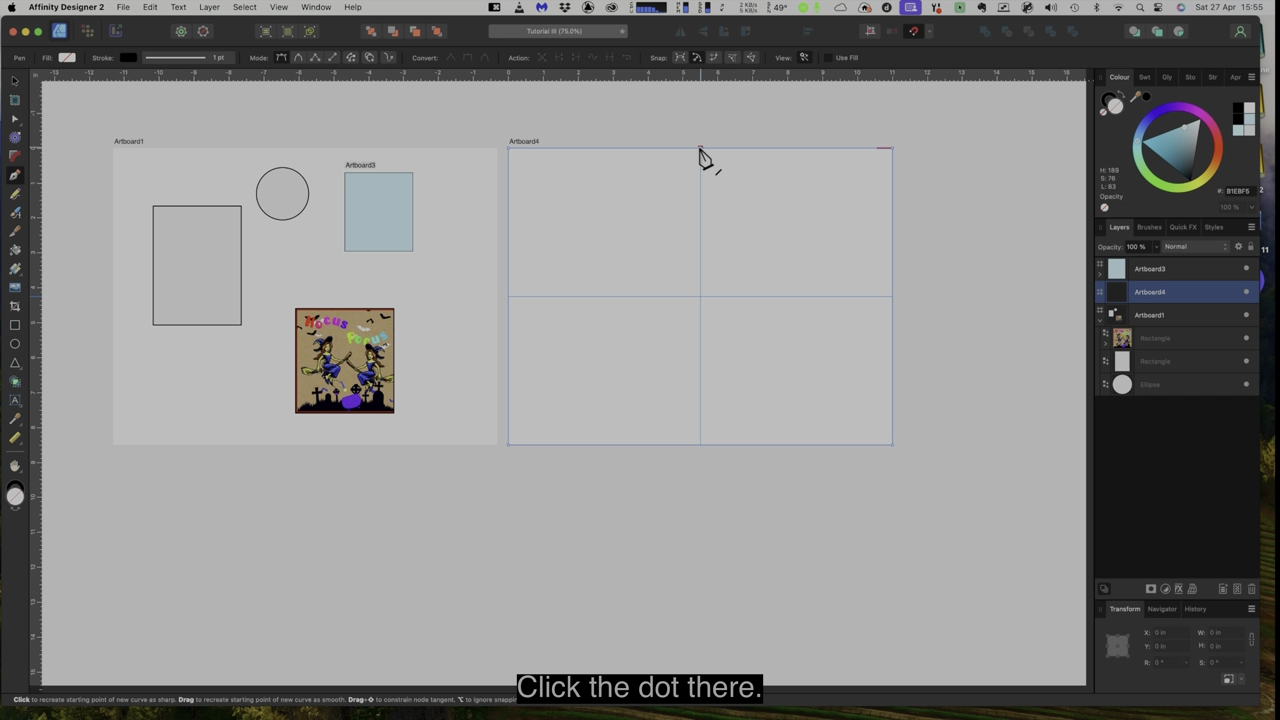
left_click(700, 443)
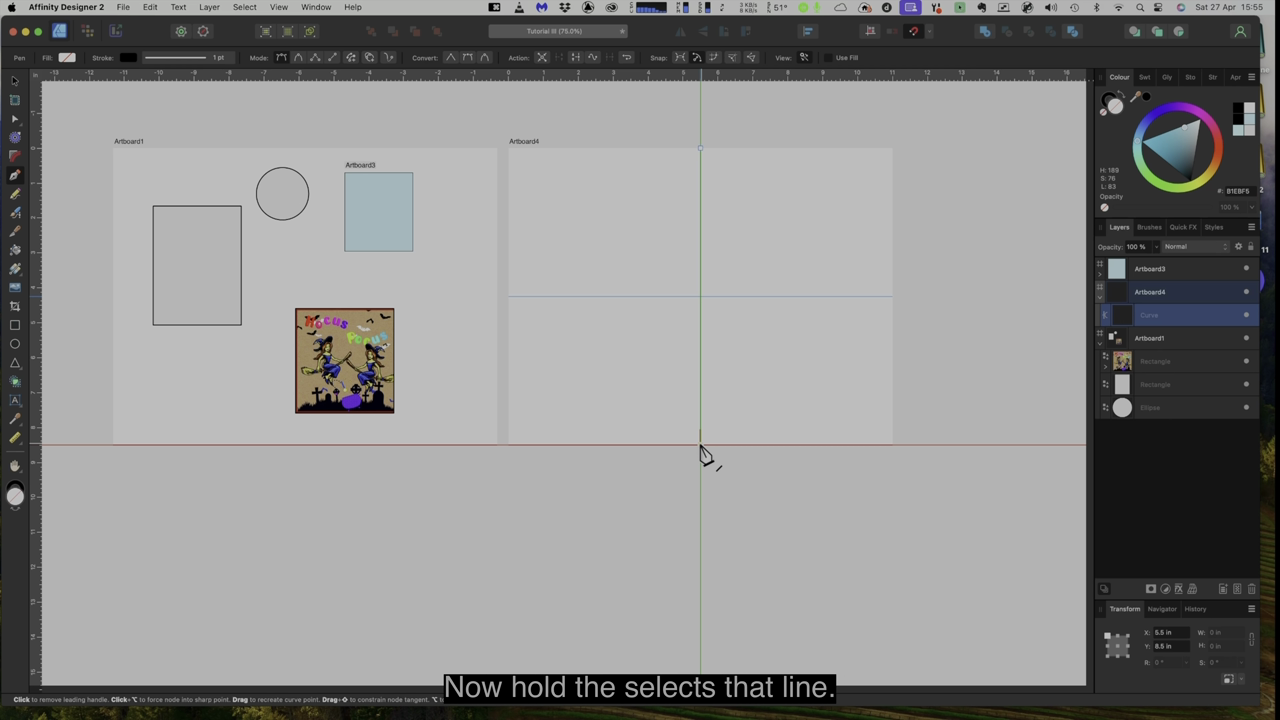
key("super+d")
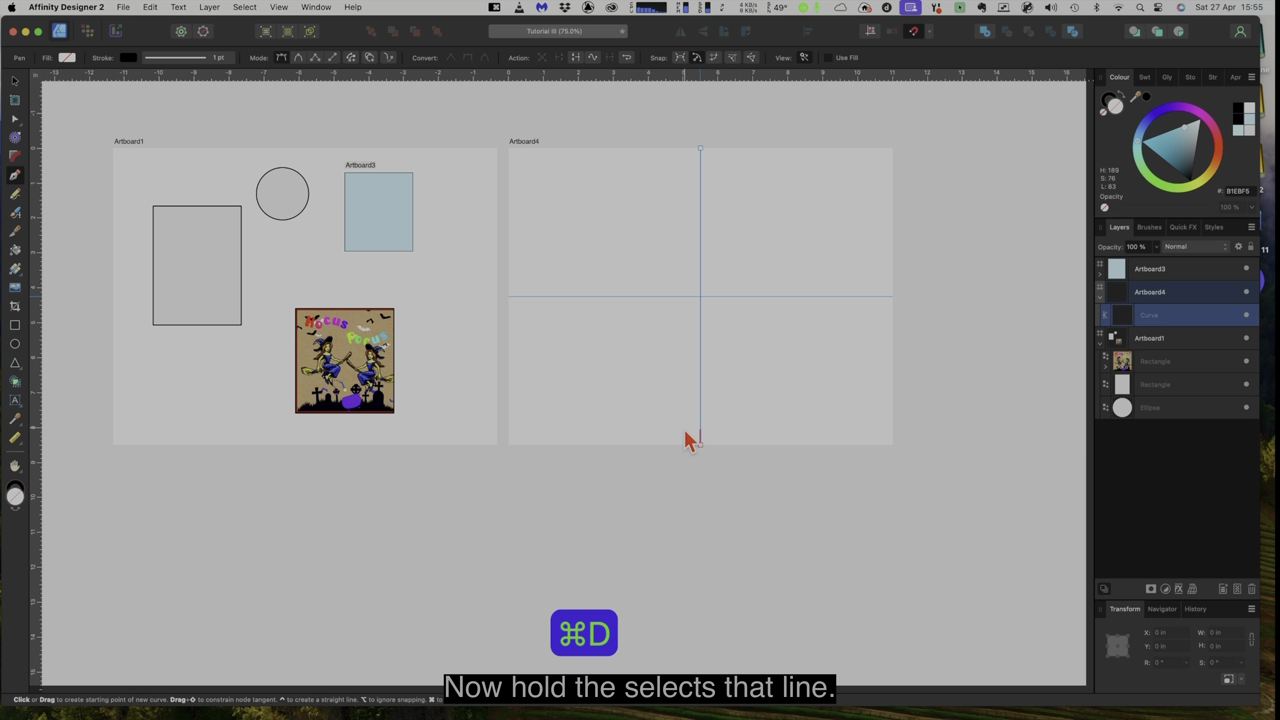
left_click(508, 296)
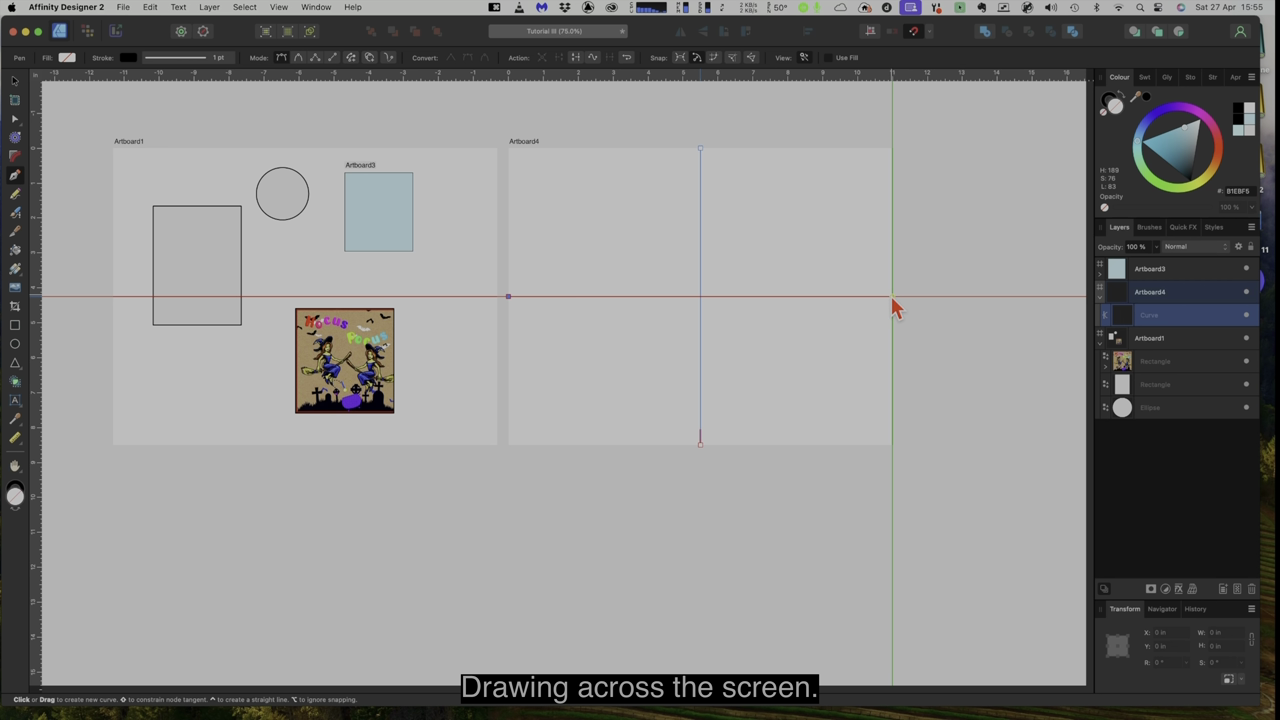
left_click(891, 296)
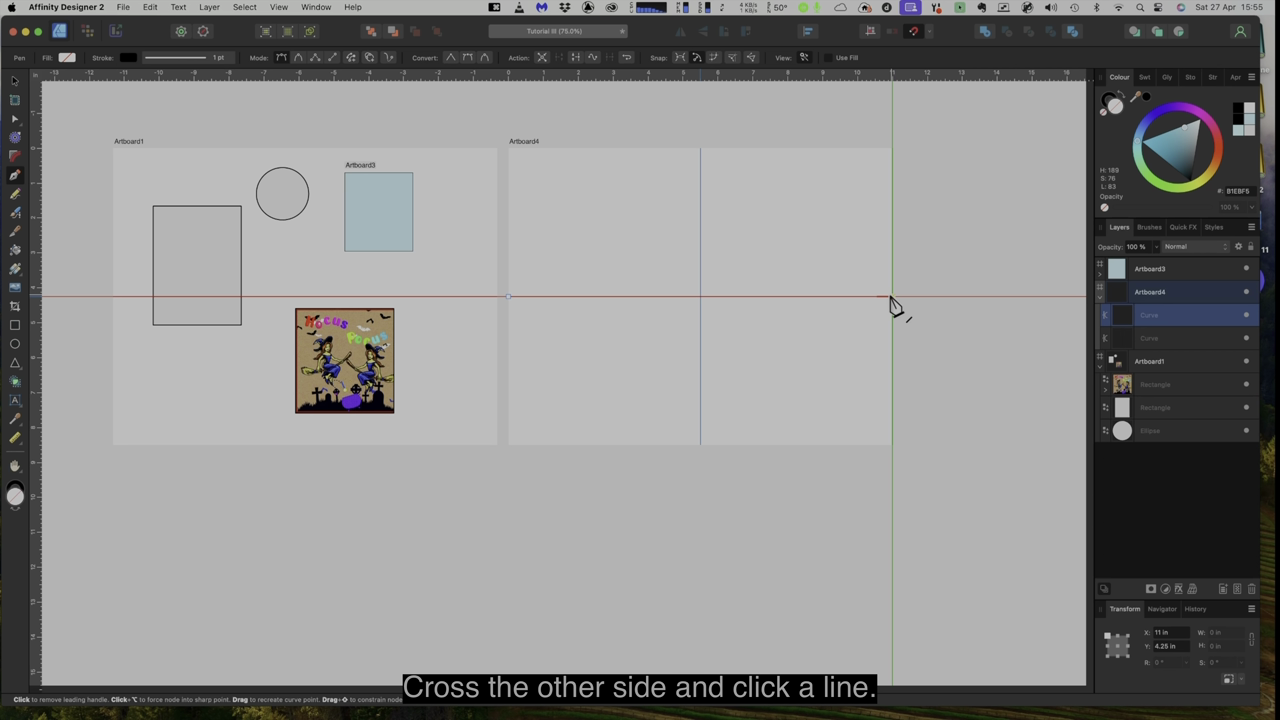
key("super+d")
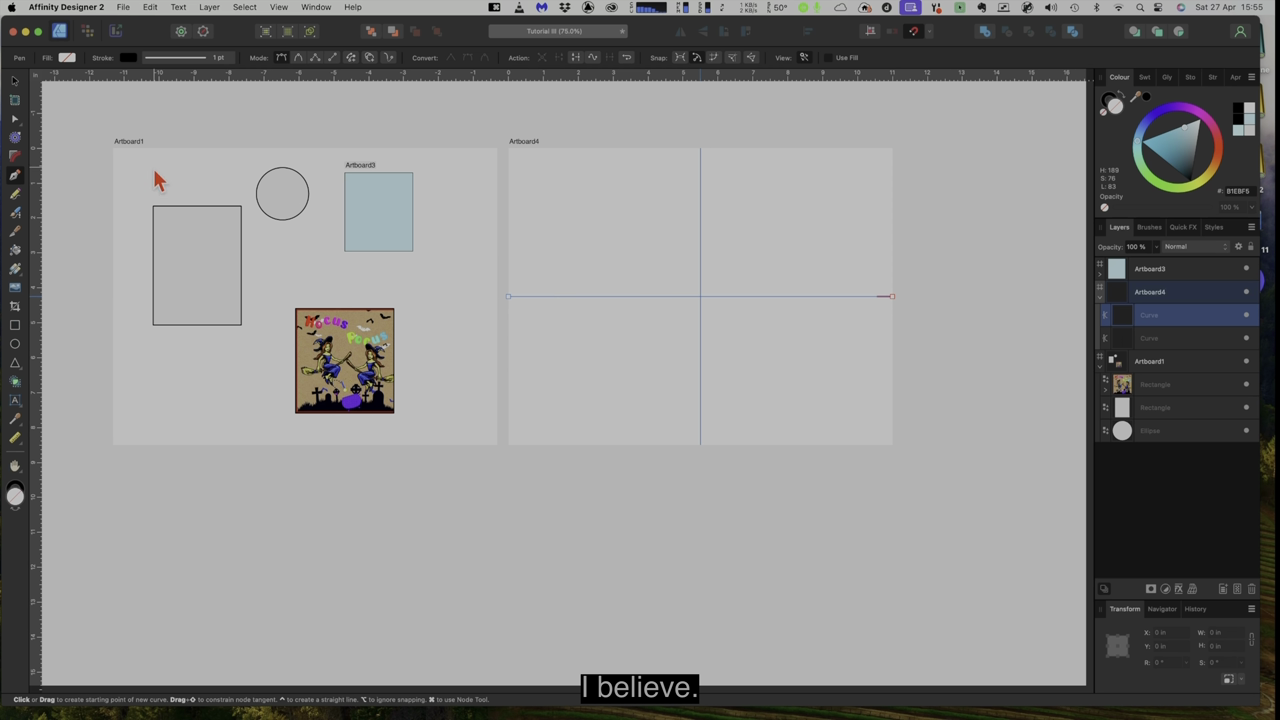
left_click(16, 84)
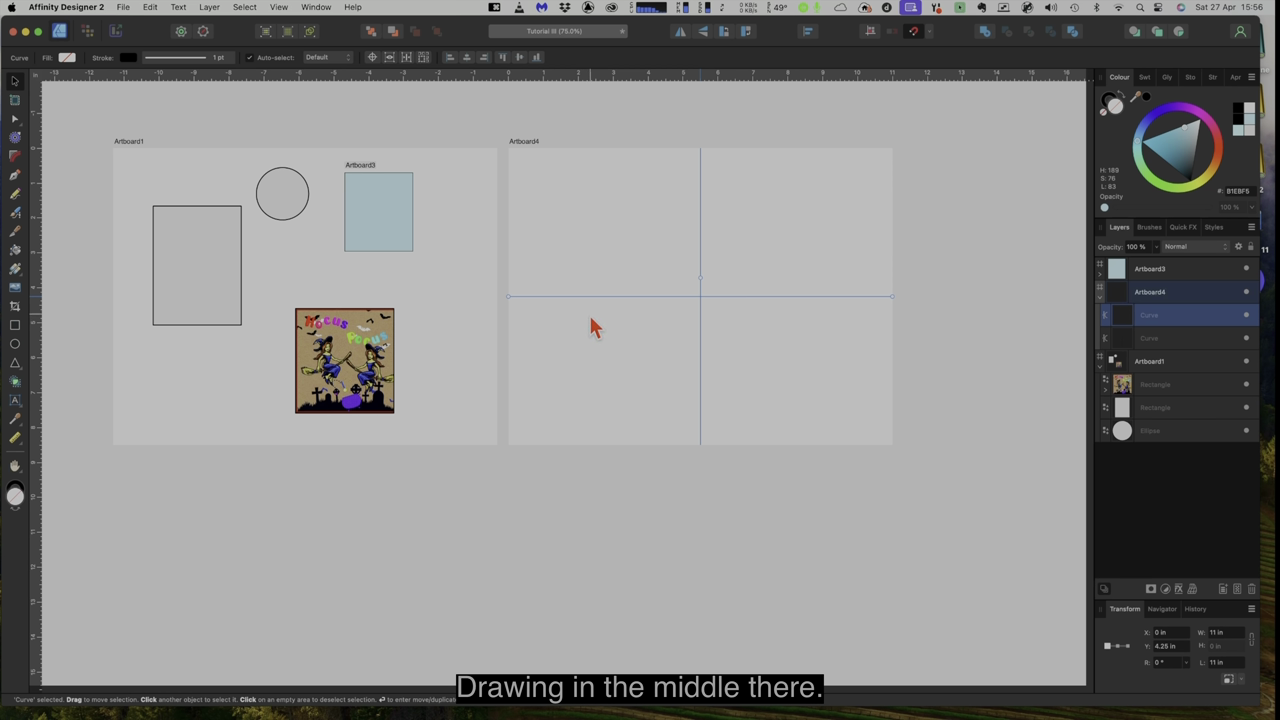
Drag out four artboards snapped to Artboard4's top-left, bottom-right, top-right and bottom-left quarters.
left_click(16, 101)
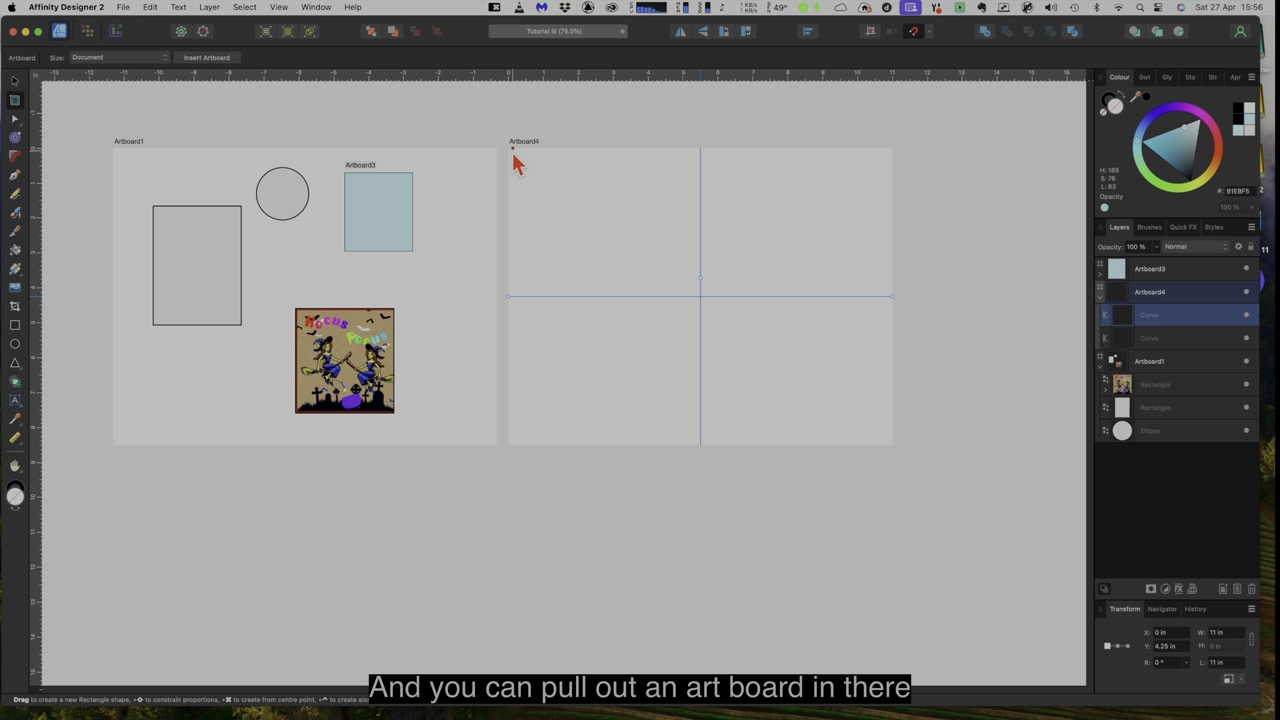
left_click_drag(508, 148, 690, 293)
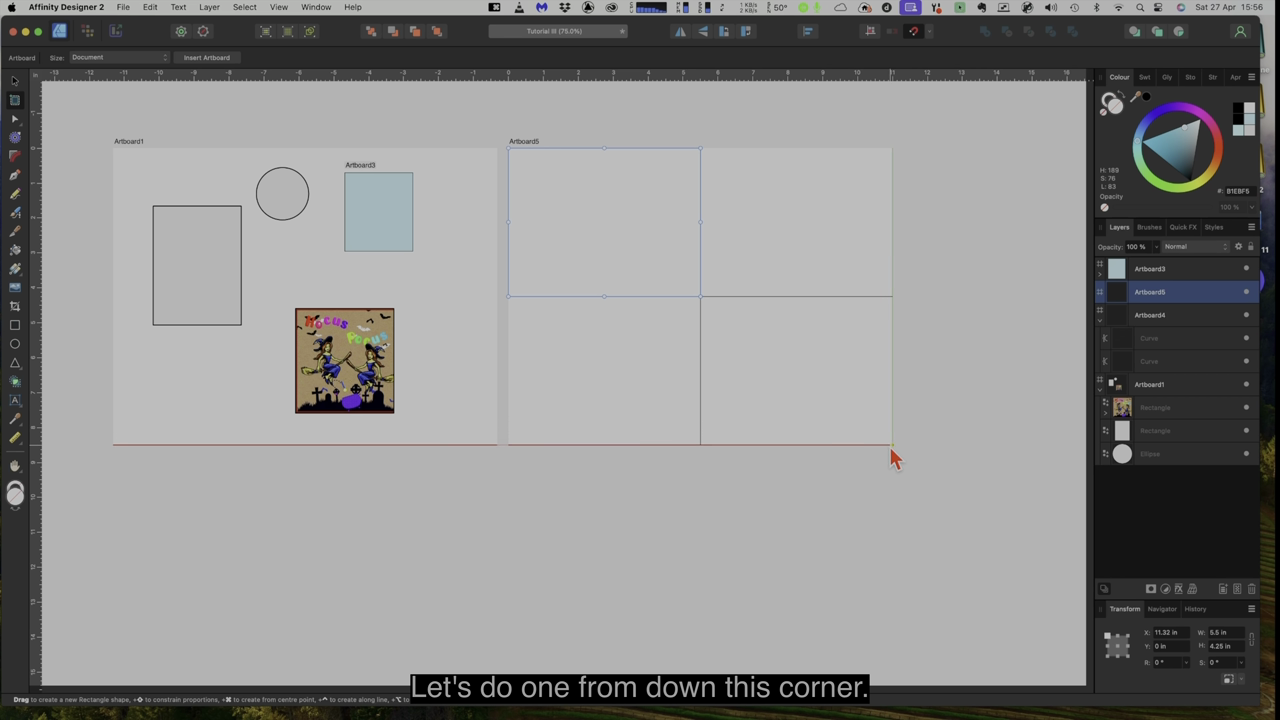
left_click_drag(892, 443, 702, 298)
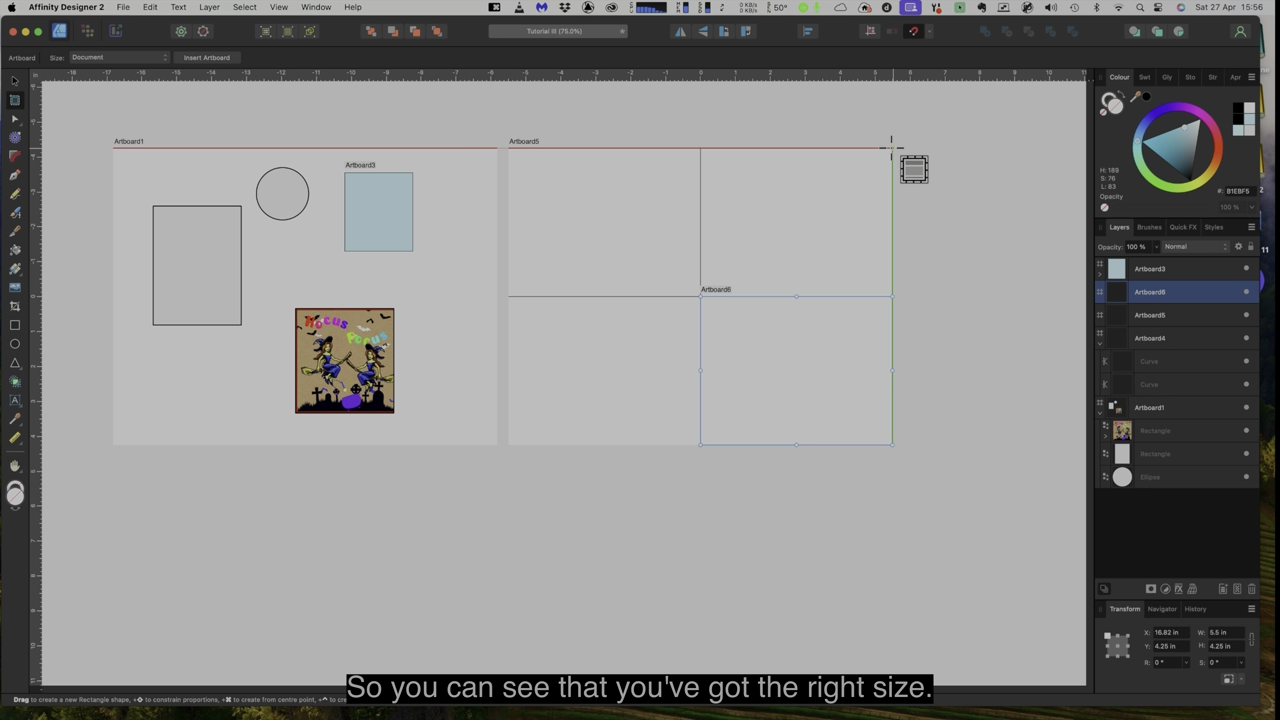
left_click_drag(892, 148, 702, 295)
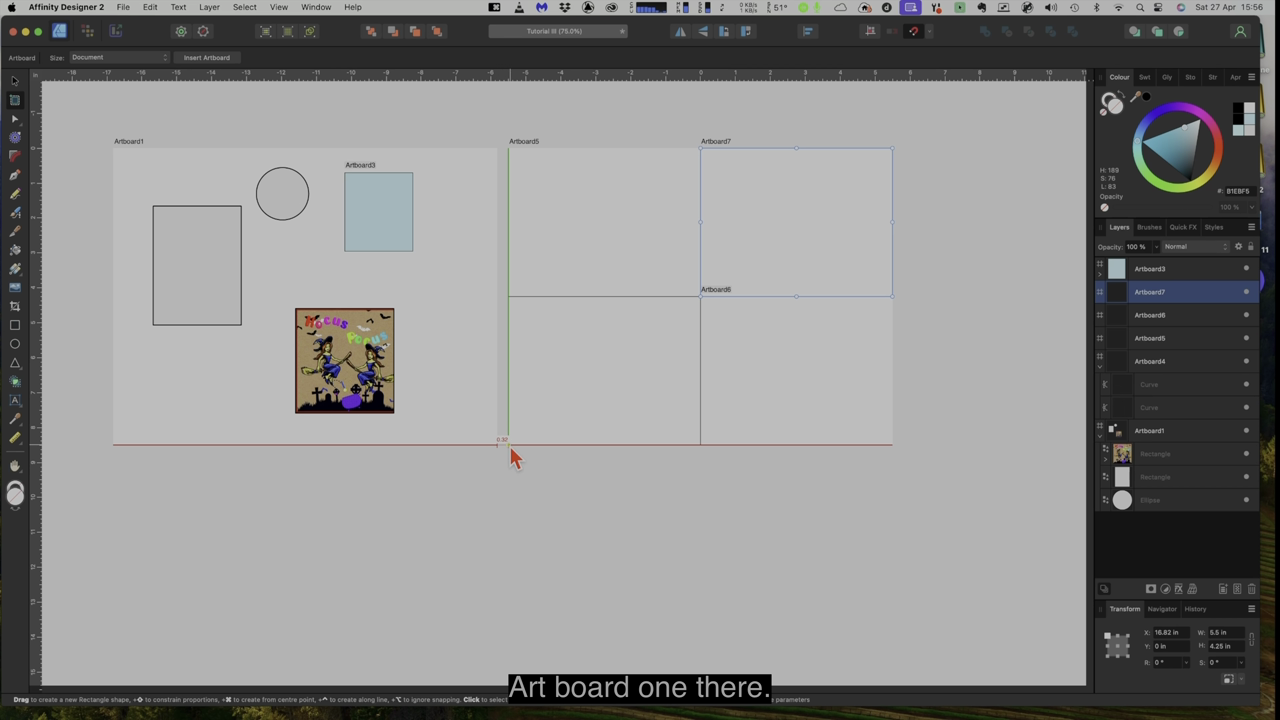
left_click_drag(509, 445, 700, 296)
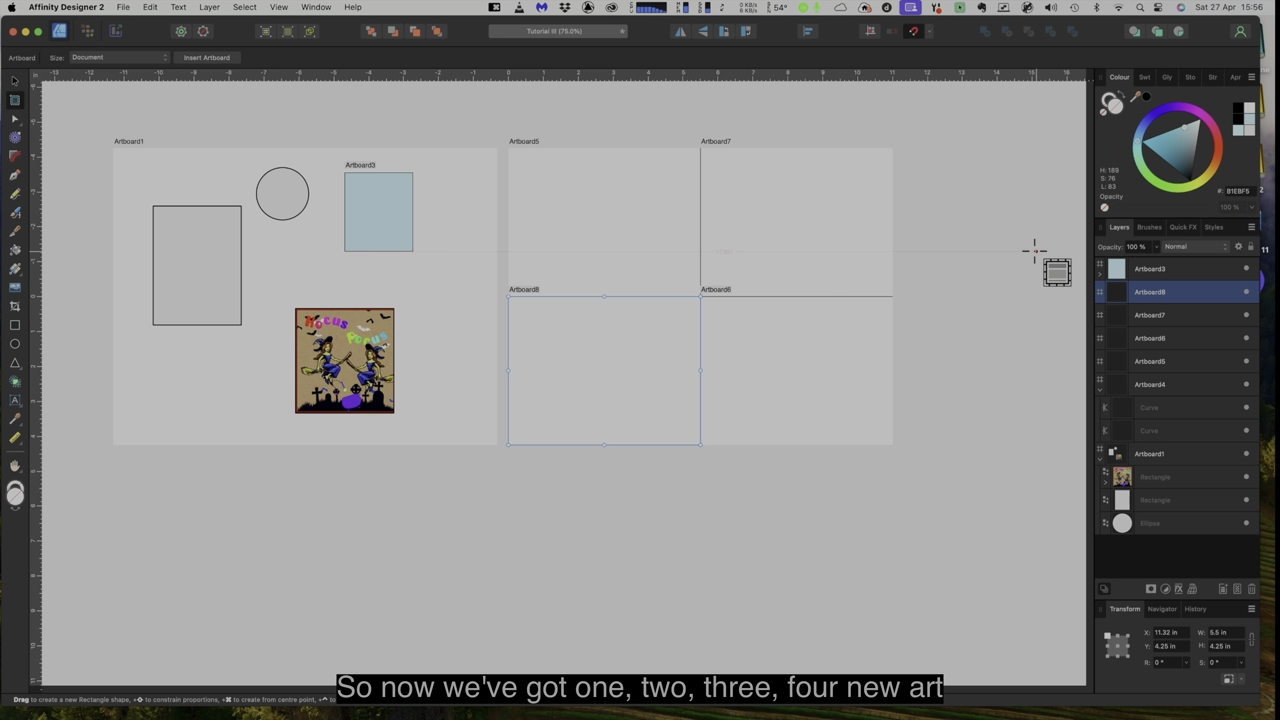
Check the new artboards' 5.5 × 4.25 in size and save the Tutorial III document.
left_click(1189, 342)
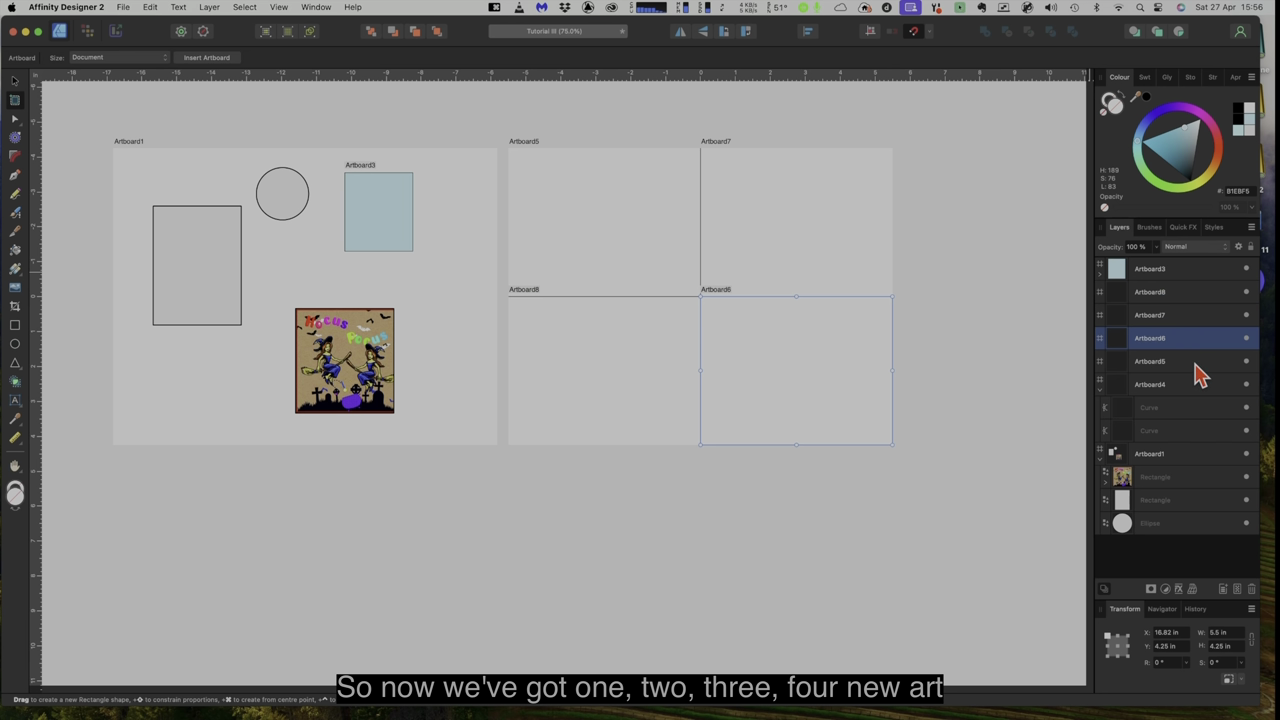
left_click(1196, 364)
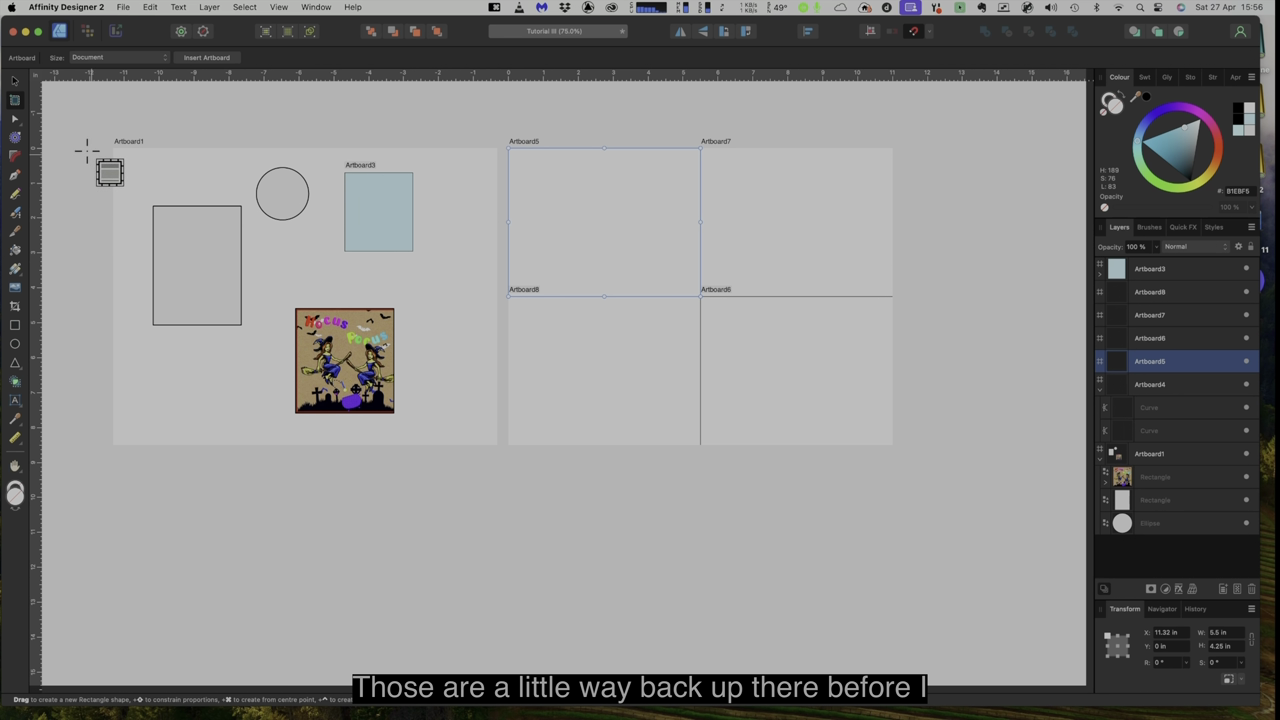
left_click(15, 82)
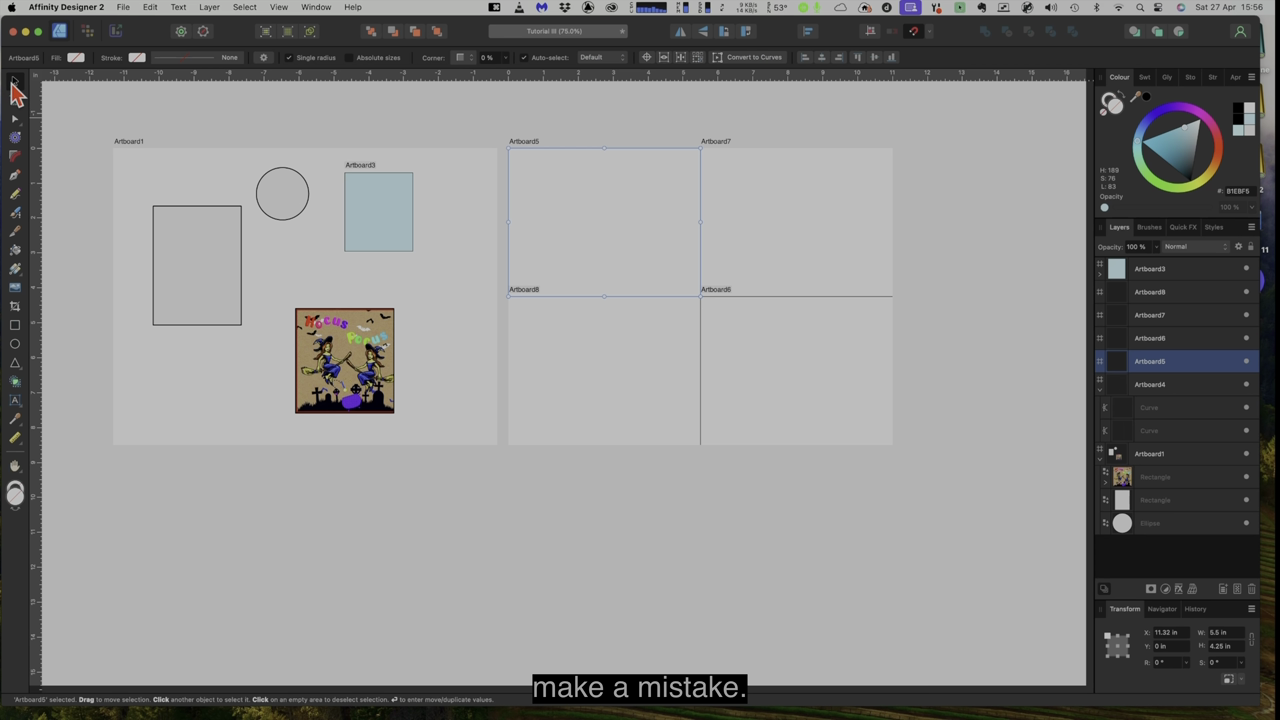
left_click(123, 8)
left_click(152, 133)
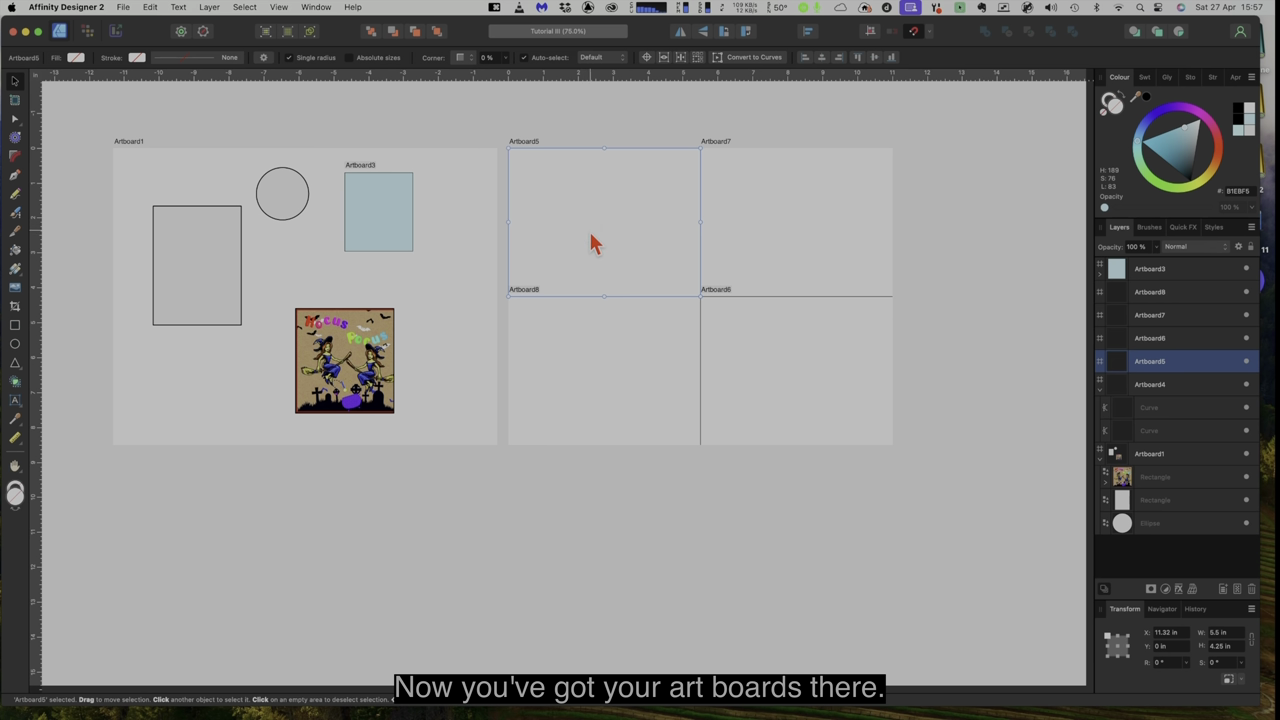
left_click(125, 10)
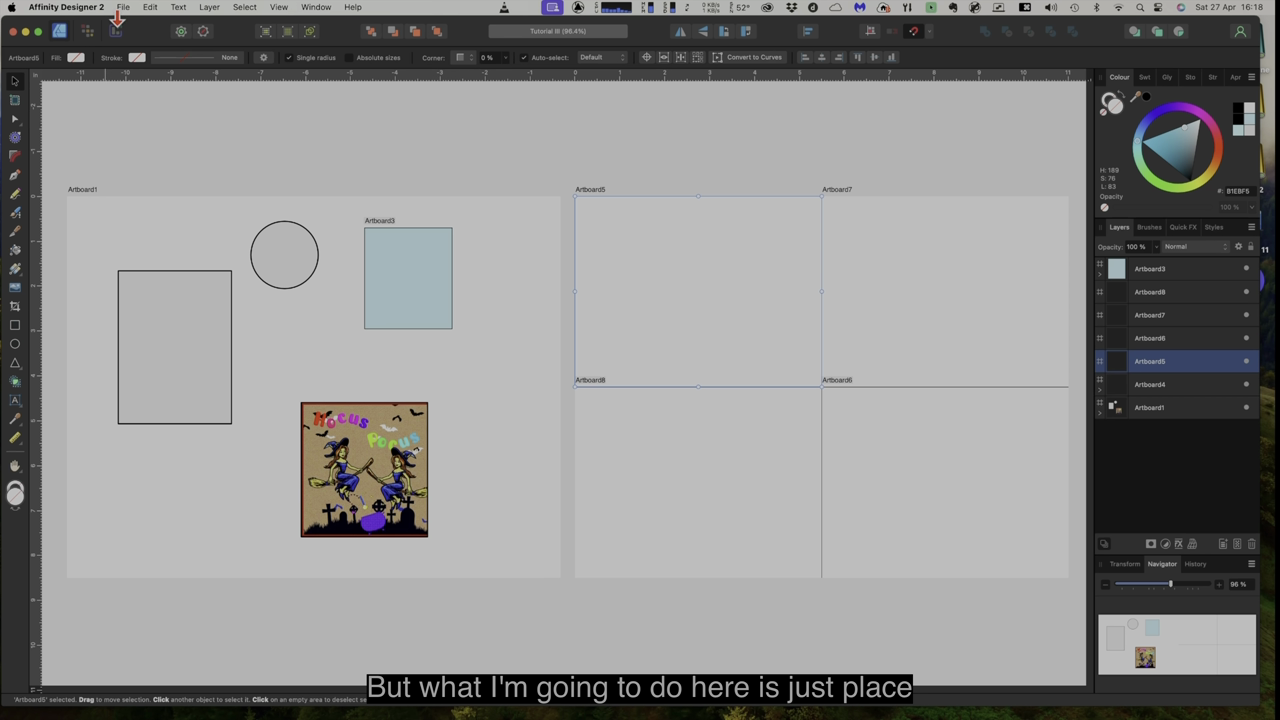
Place the #FrightFall2022 Cyclops Day 16.png image across Artboard5.
left_click(123, 8)
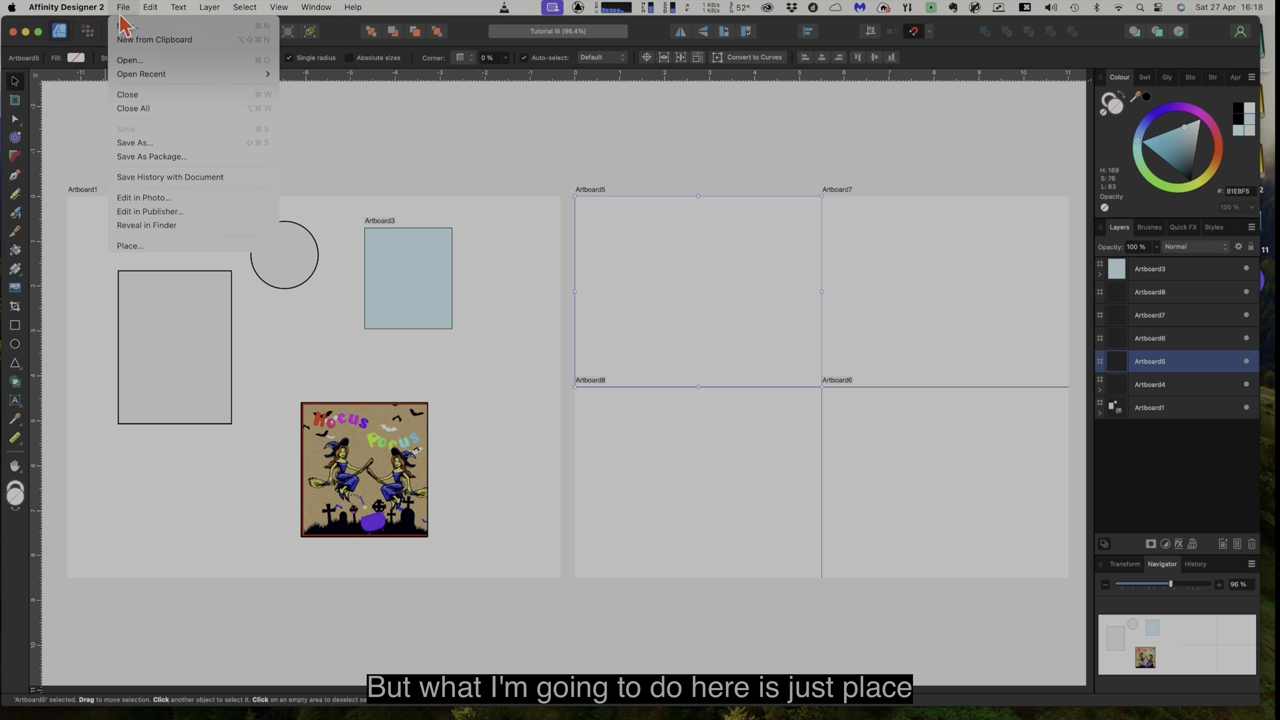
left_click(155, 255)
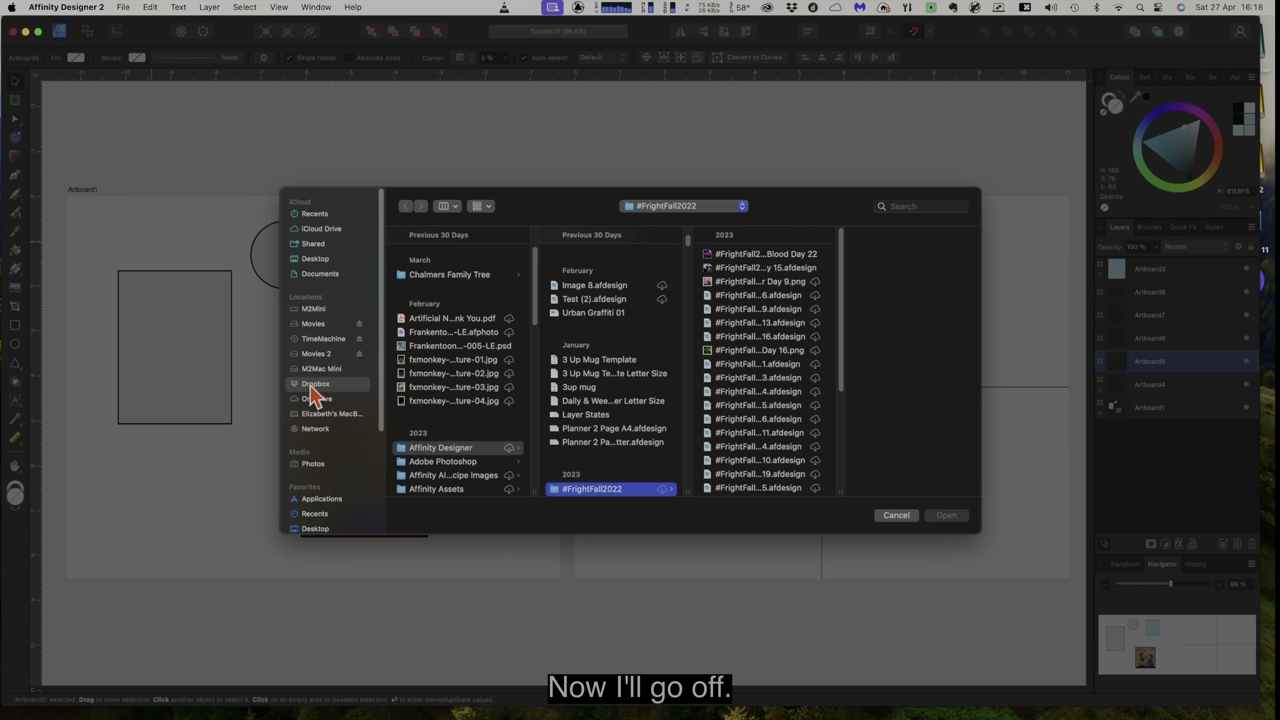
left_click(752, 362)
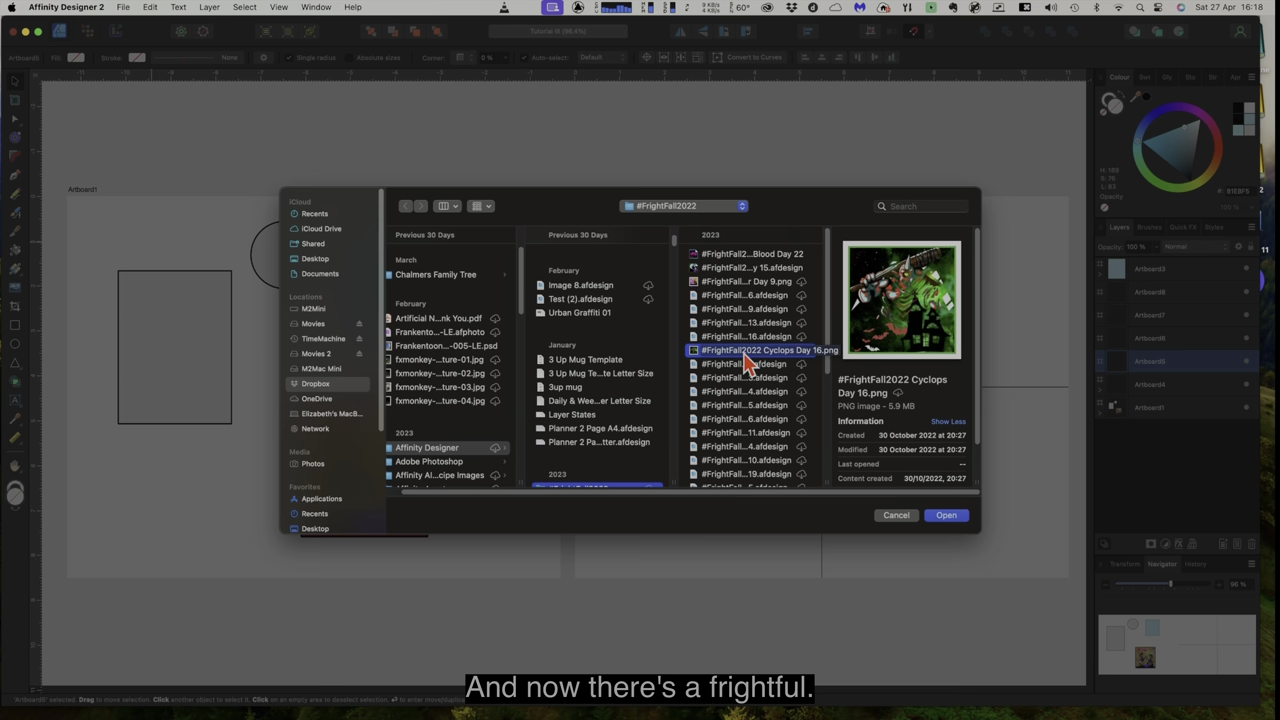
left_click(948, 516)
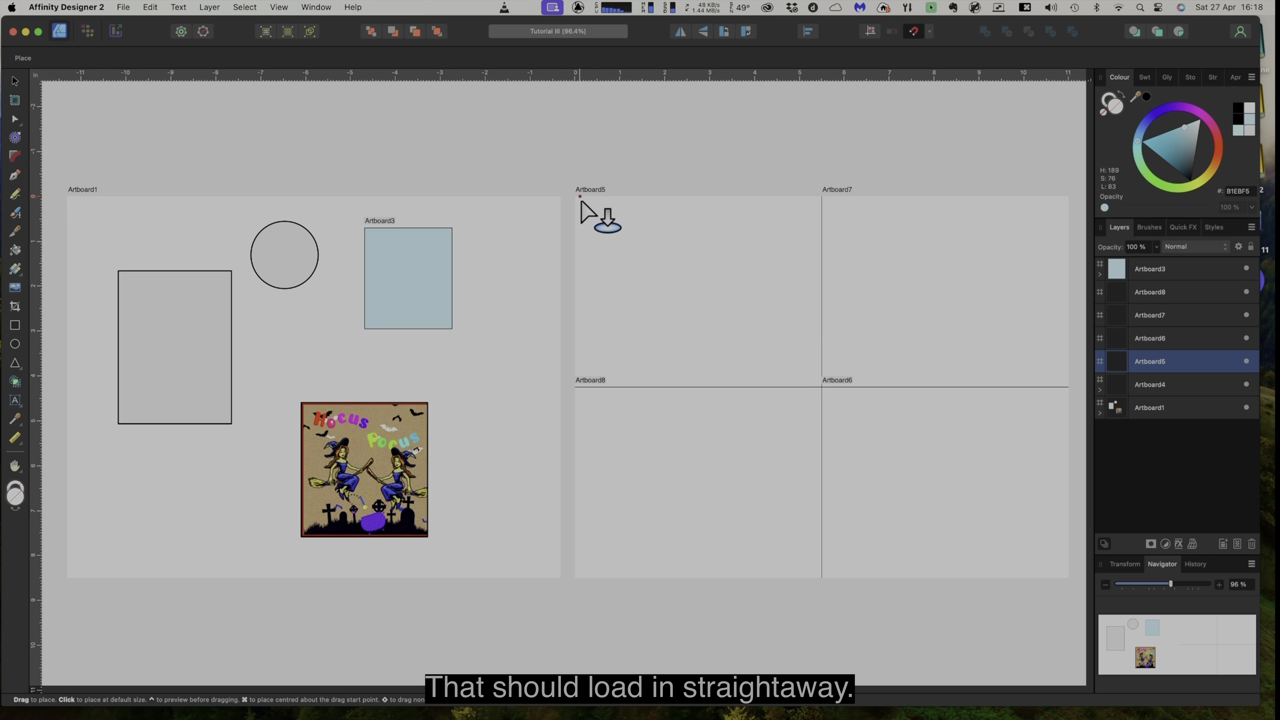
left_click_drag(575, 203, 882, 380)
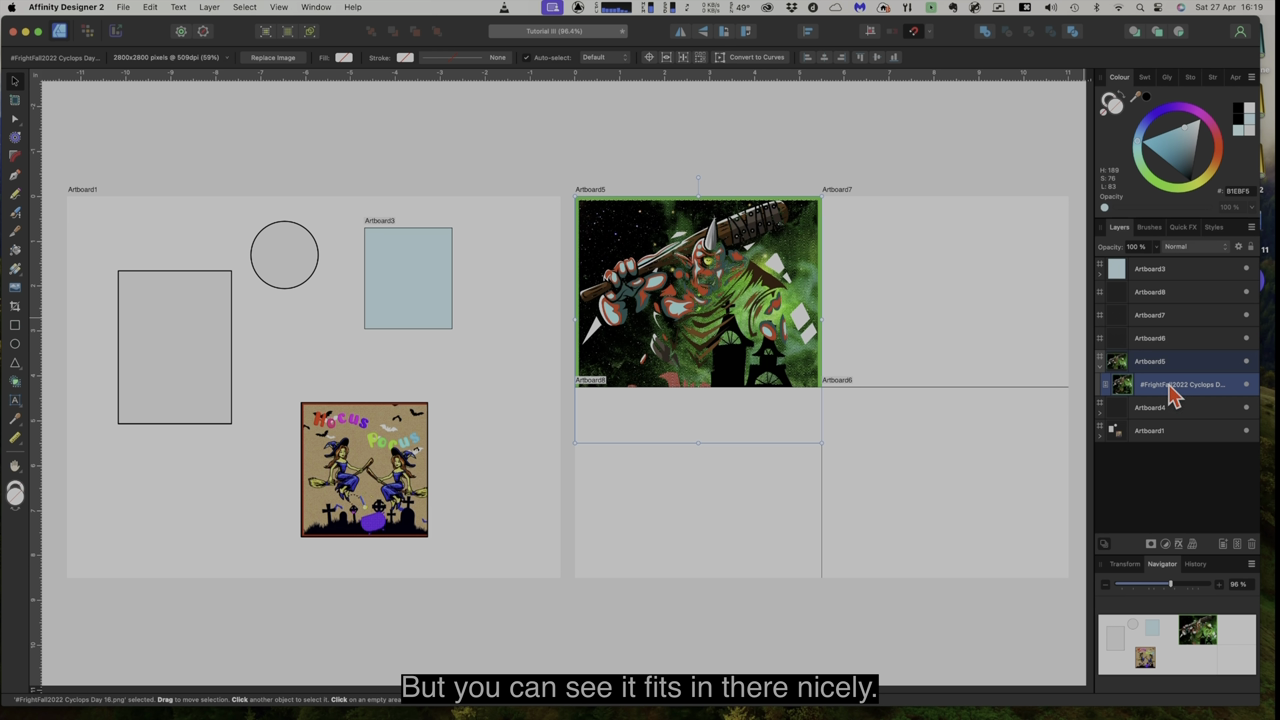
Shrink the cyclops image's height so it fits inside Artboard5.
left_click(1101, 361)
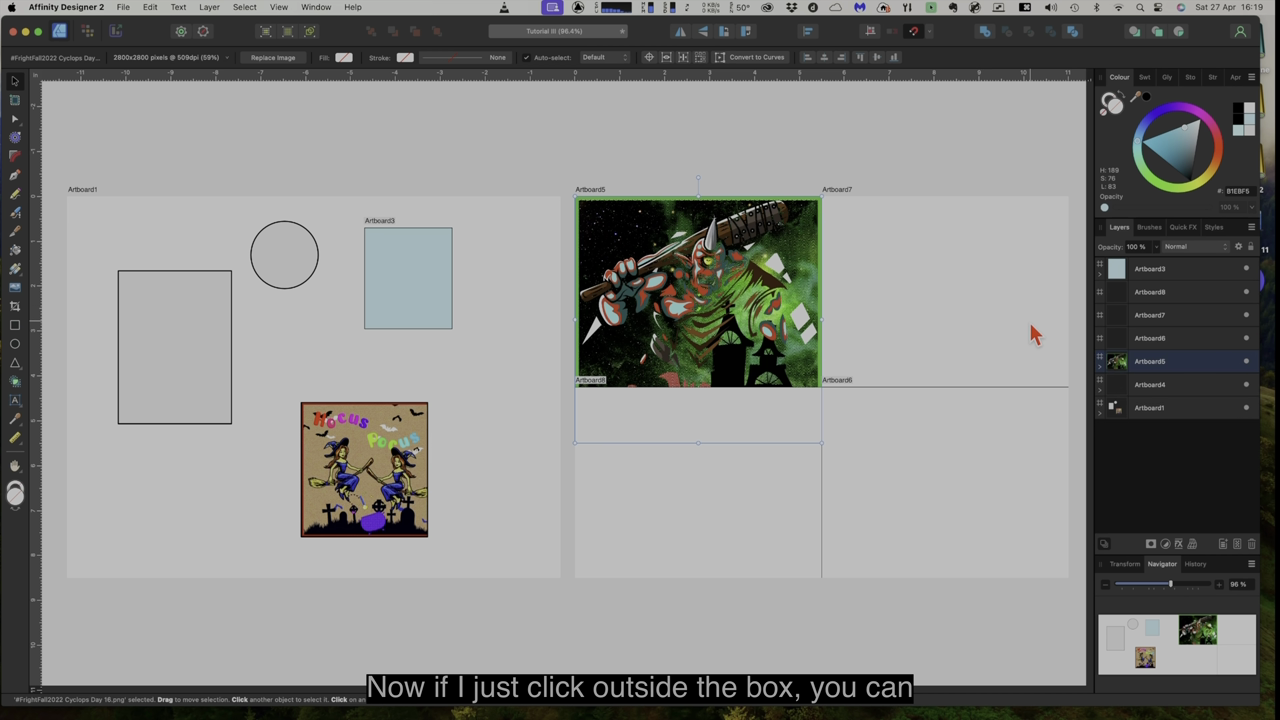
left_click(806, 150)
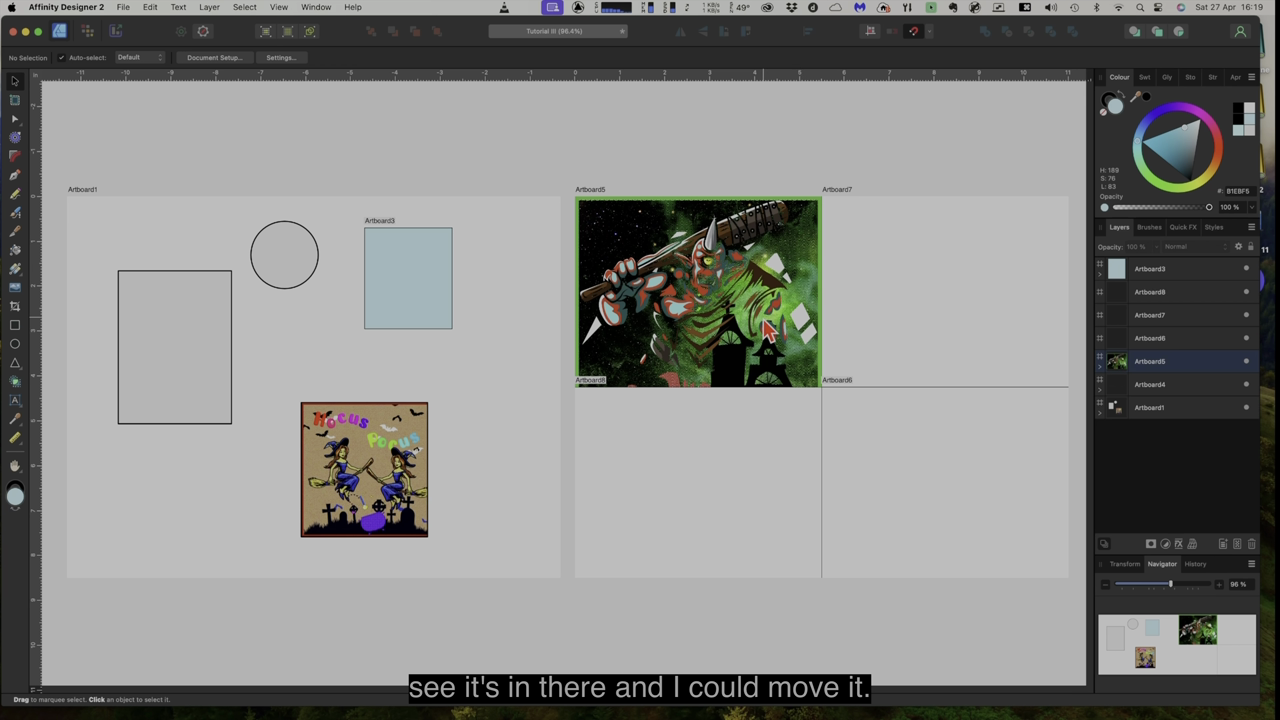
left_click(727, 350)
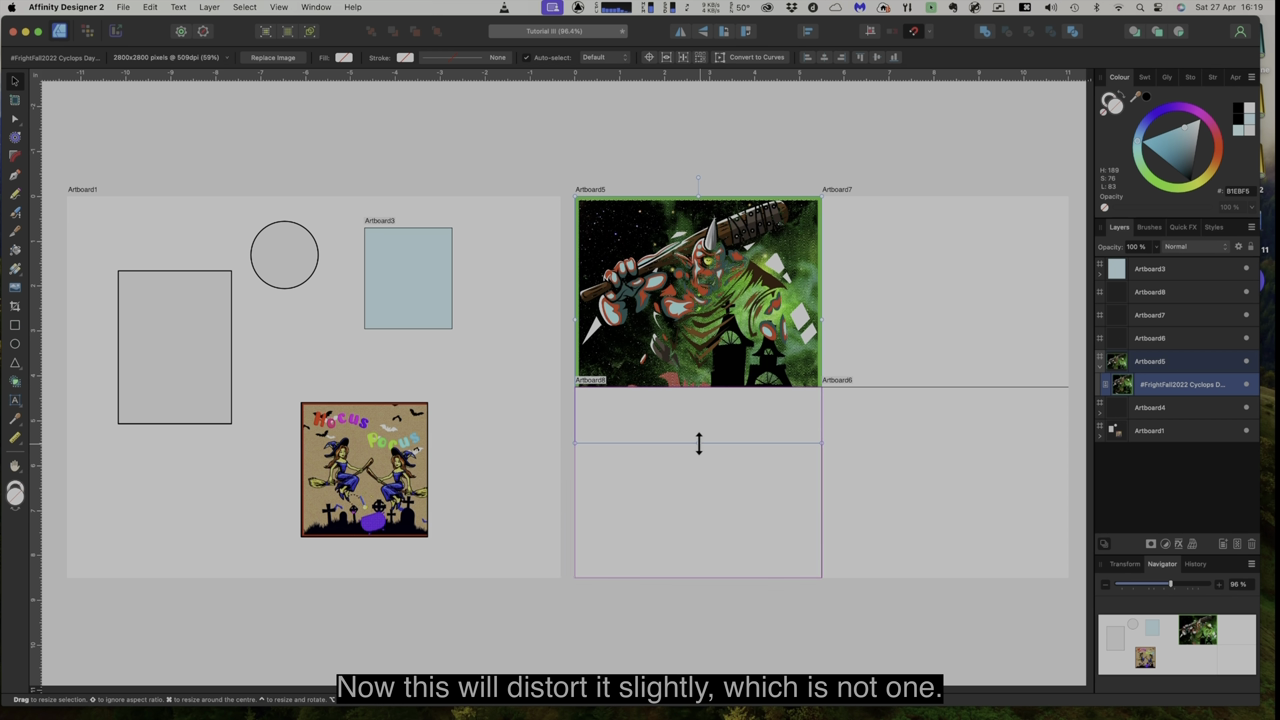
left_click_drag(698, 443, 695, 389)
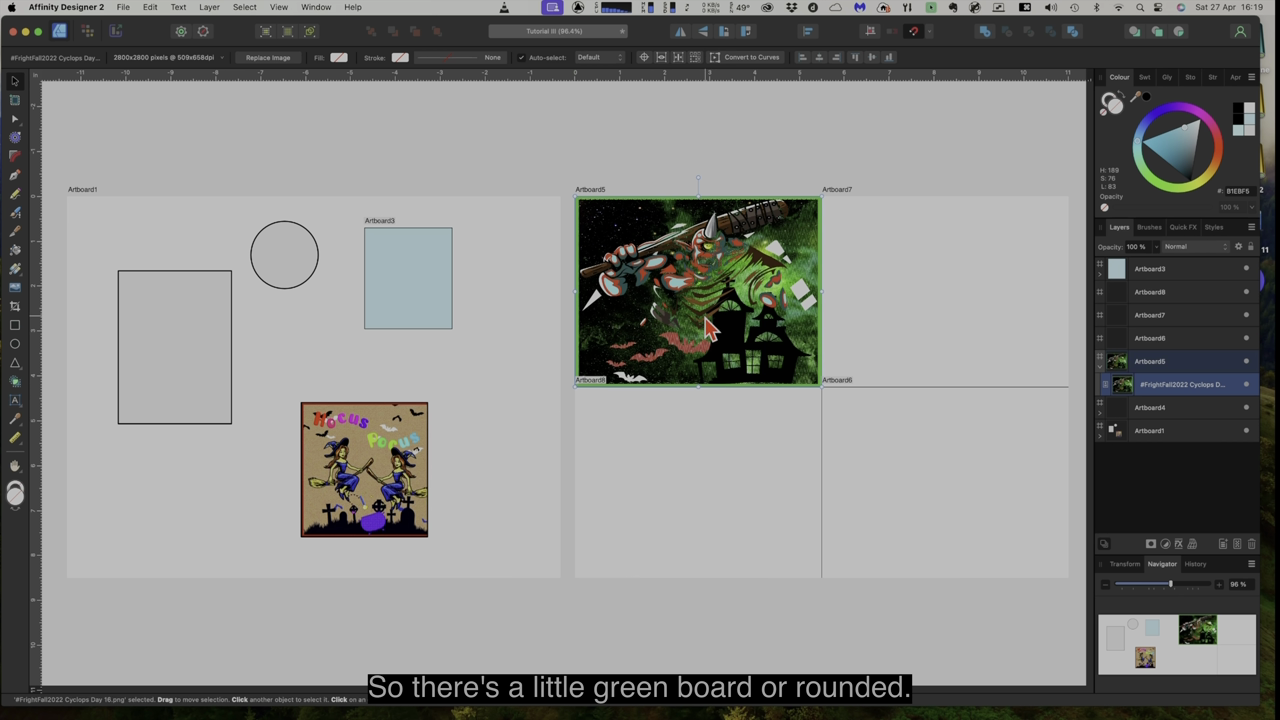
left_click(924, 287)
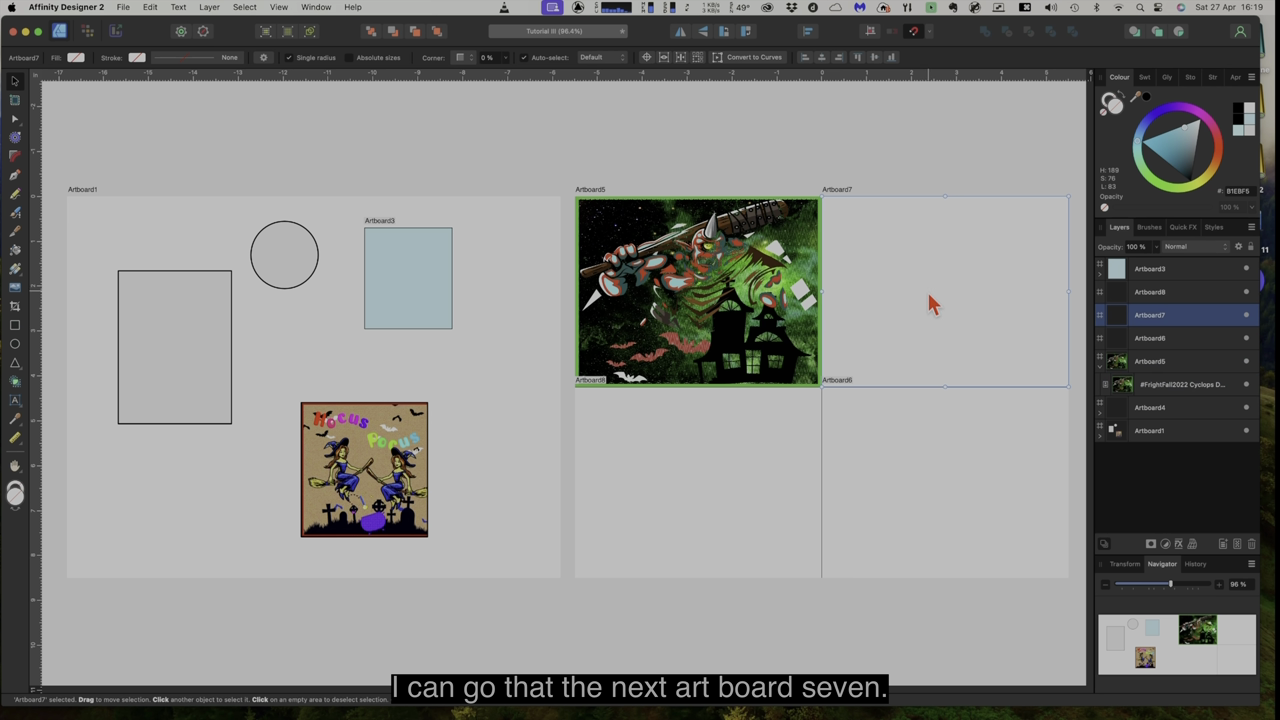
Place the Book of the Dead .afdesign file into Artboard7.
left_click(124, 9)
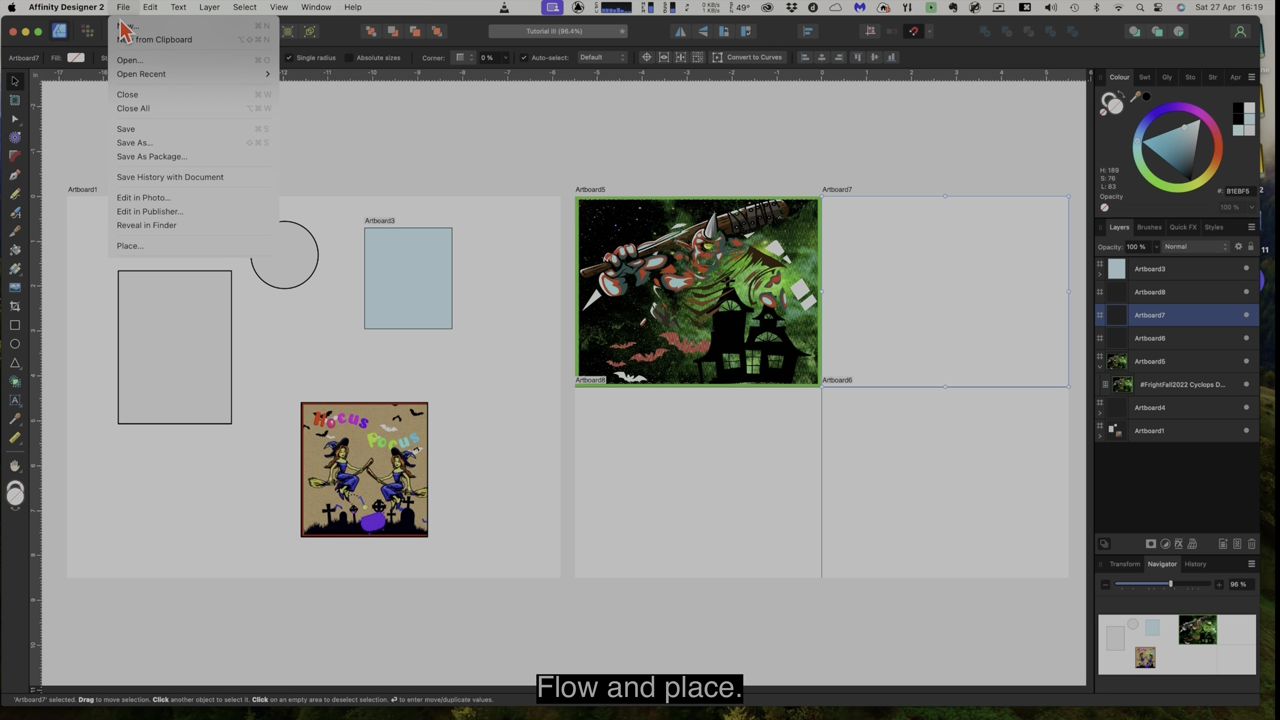
left_click(137, 246)
scroll(455, 465, "down", 2)
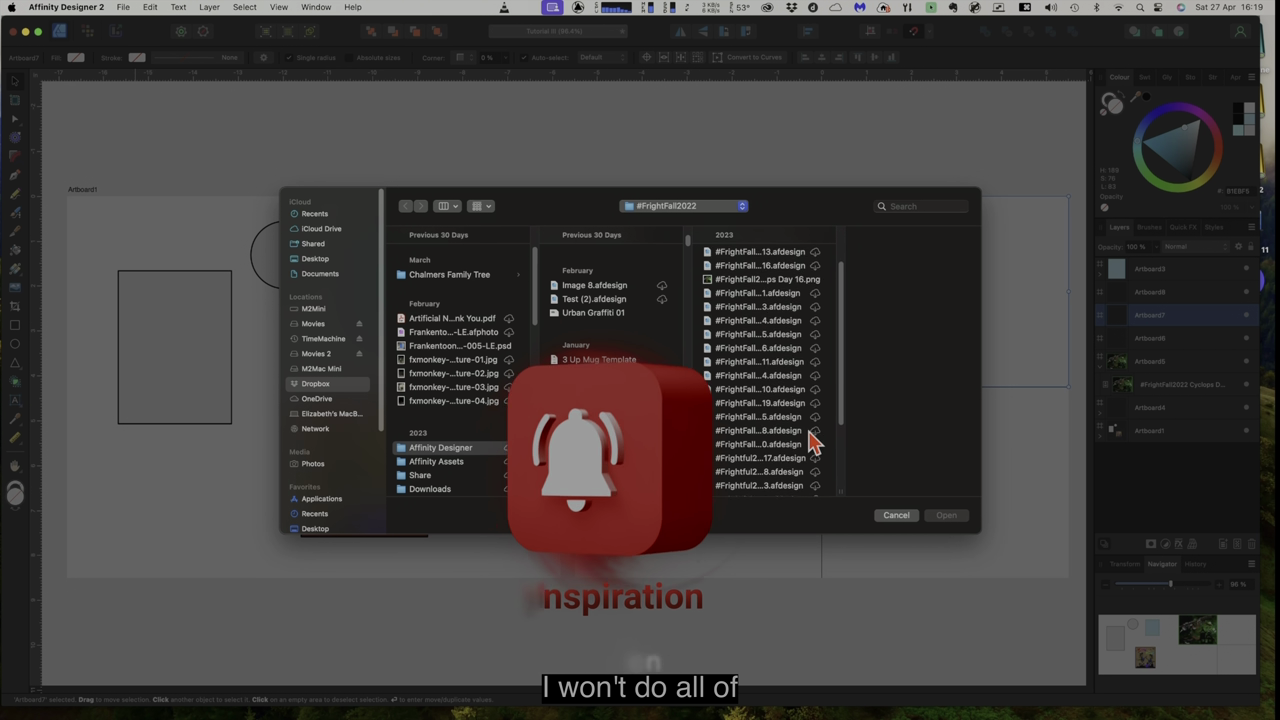
scroll(787, 450, "down", 3)
left_click(765, 442)
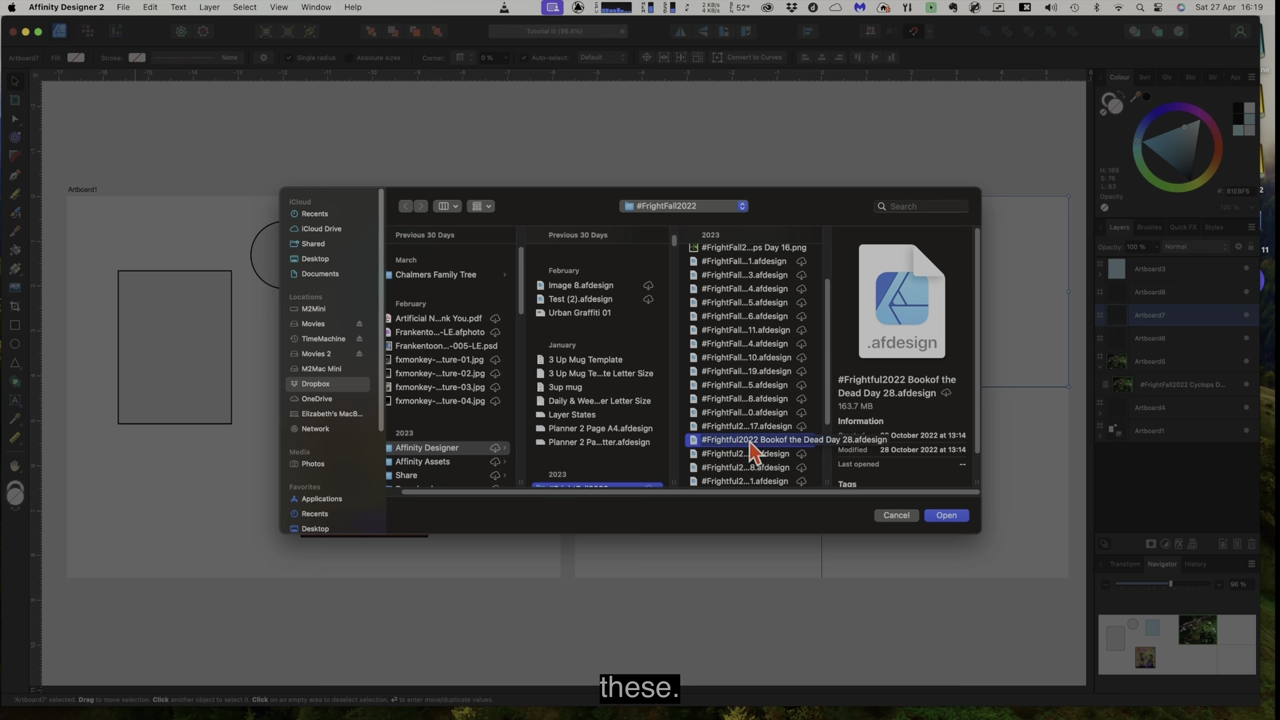
left_click(952, 516)
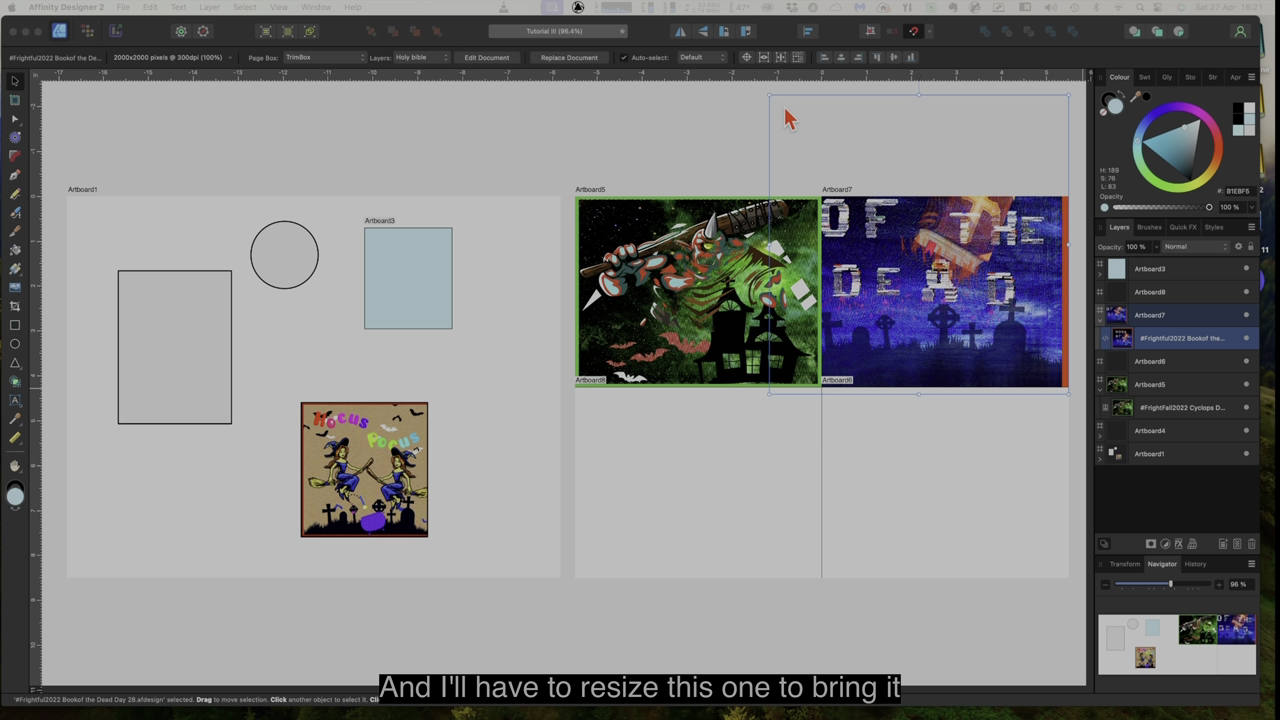
left_click_drag(768, 94, 820, 150)
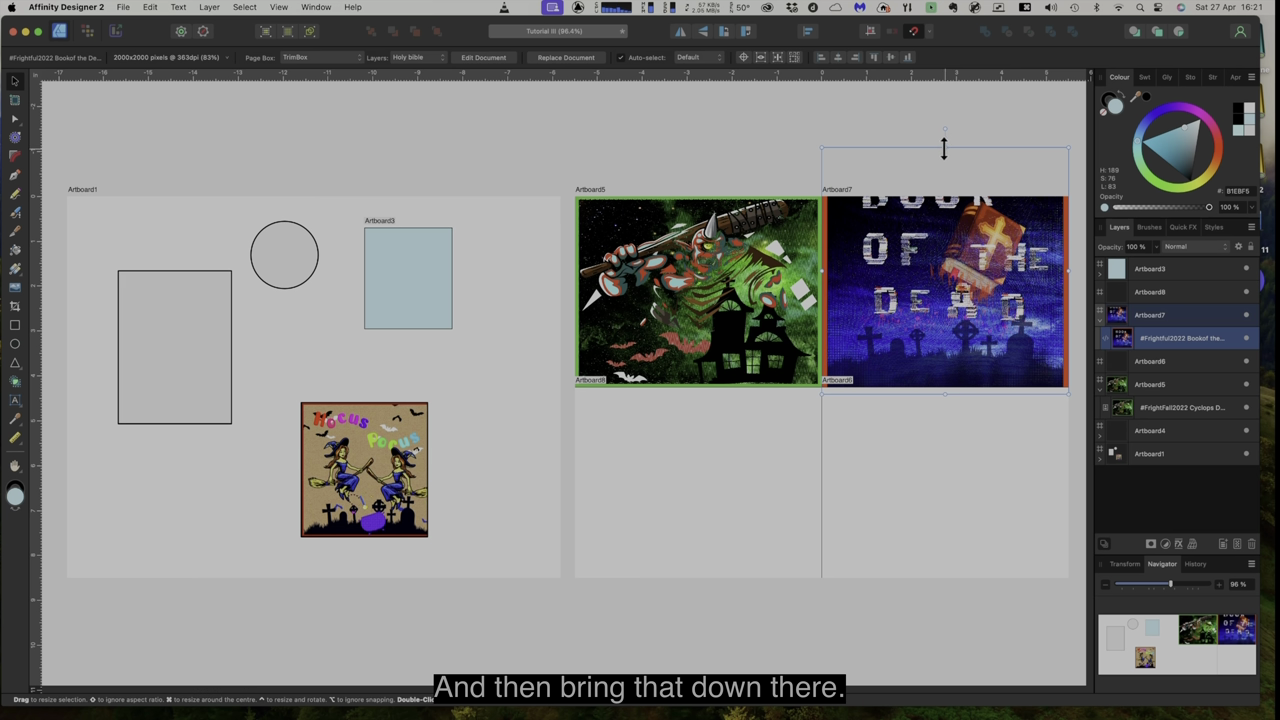
Align the Book of the Dead image's top and bottom edges with Artboard7.
left_click_drag(946, 150, 948, 196)
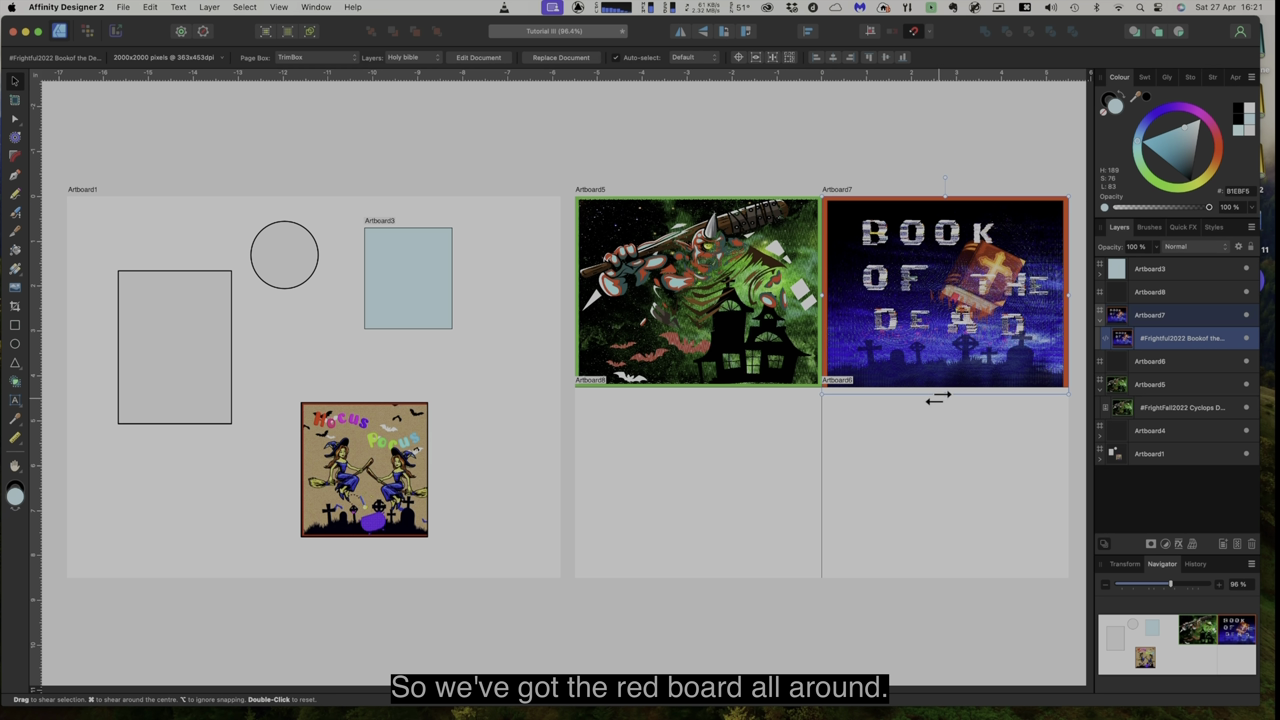
left_click_drag(945, 393, 939, 384)
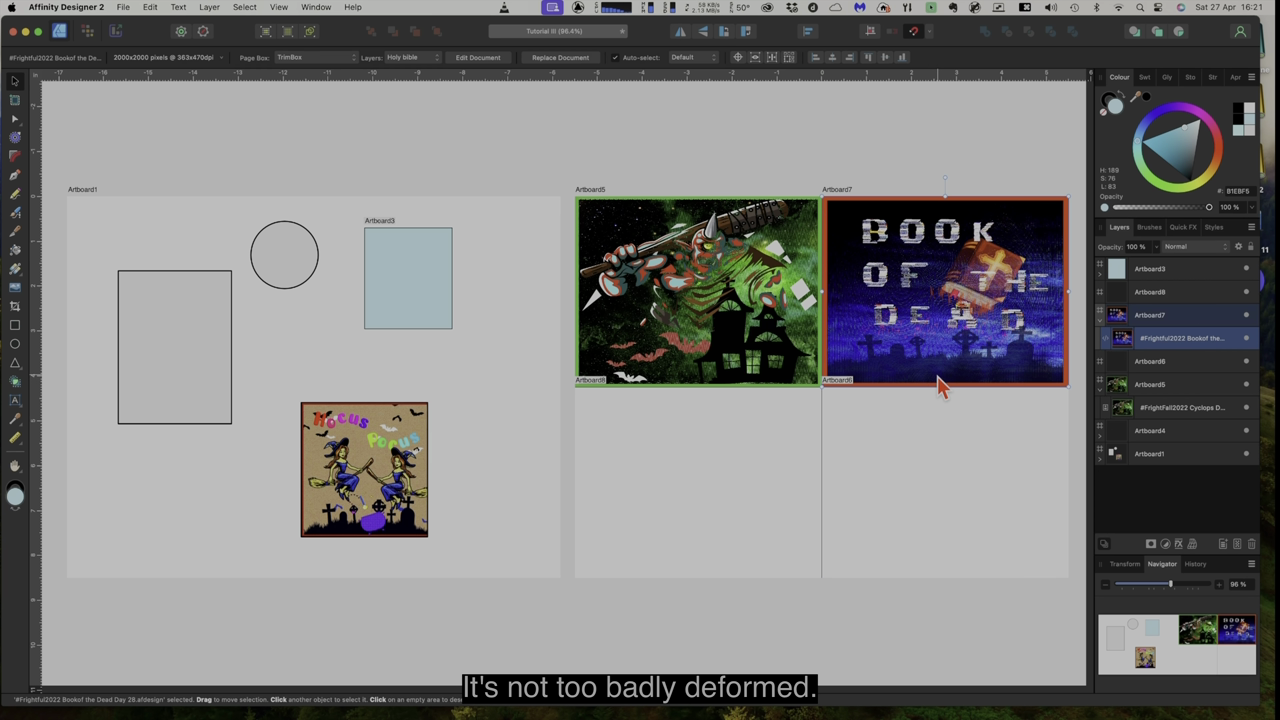
left_click(724, 481)
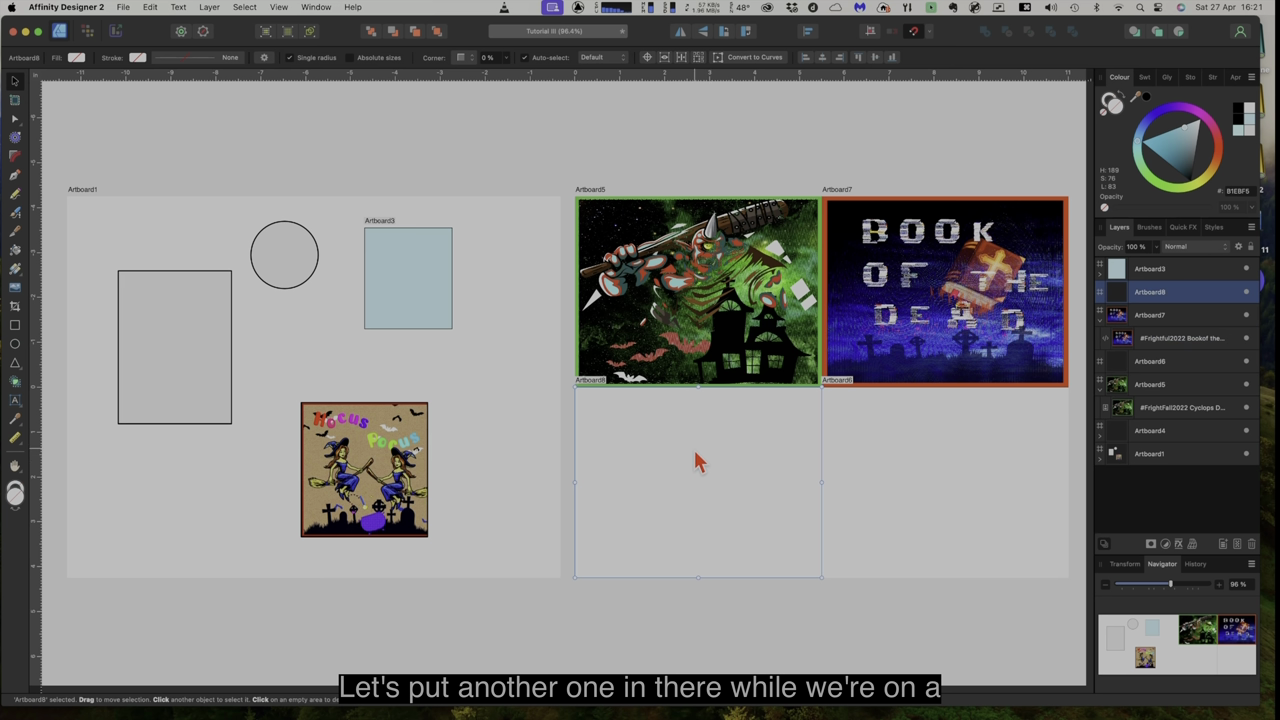
Place Caterpillar Day 9.png on Artboard8 and squash its height to fit the quarter.
left_click(123, 7)
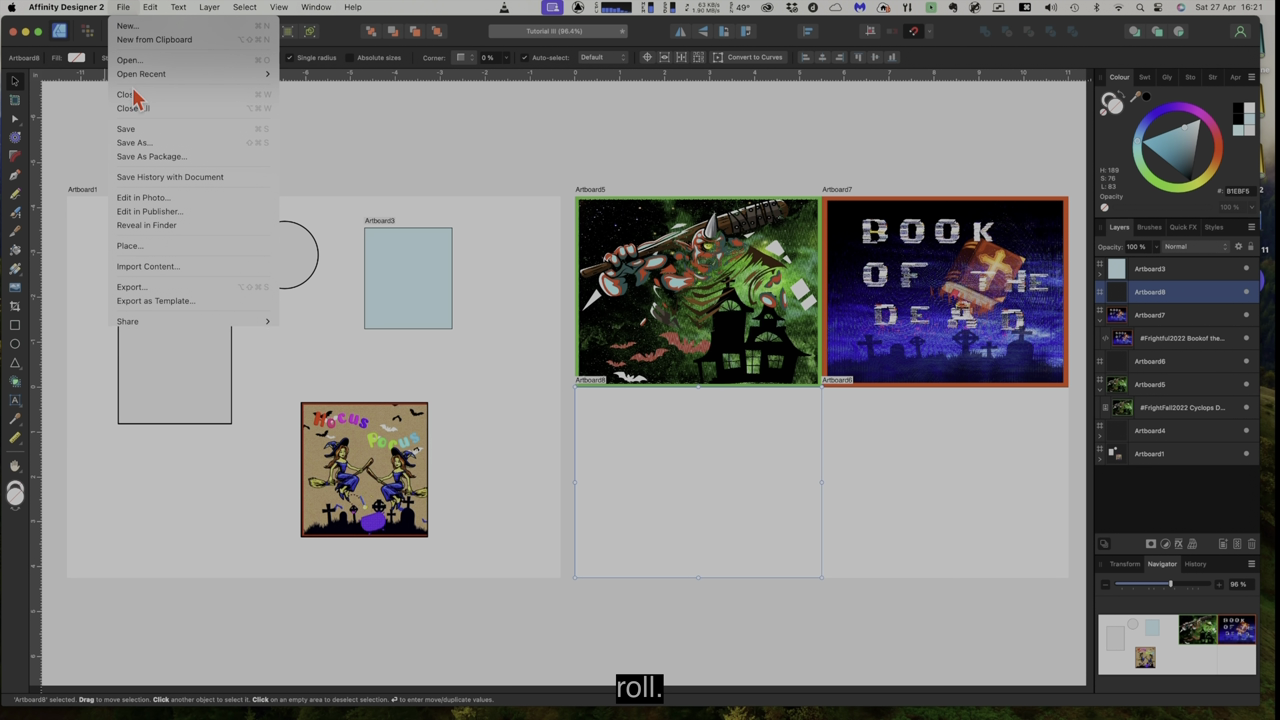
left_click(146, 245)
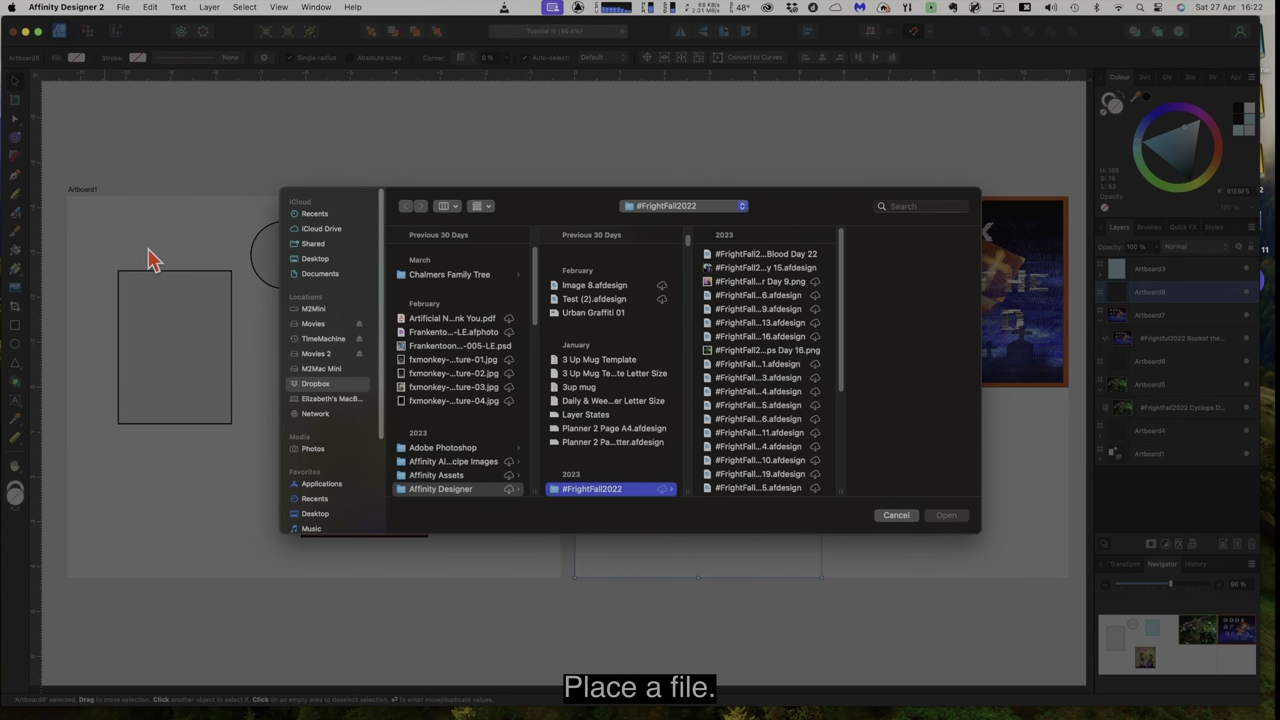
left_click(757, 356)
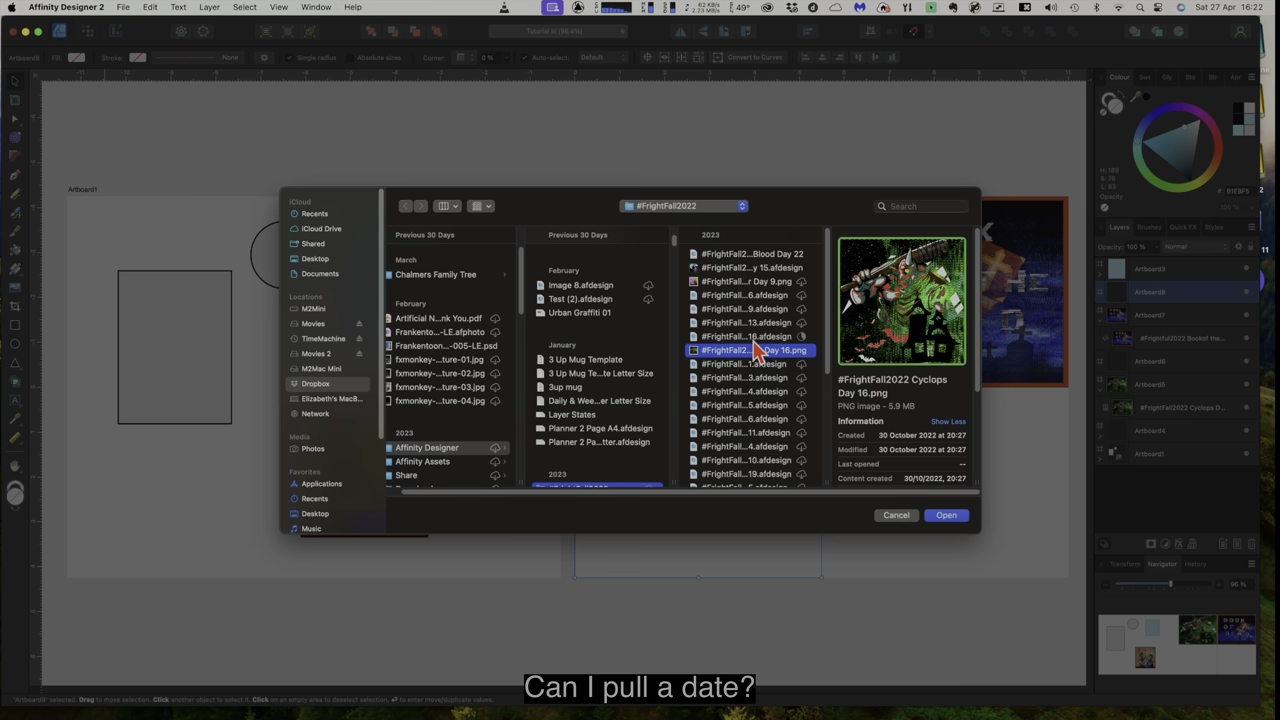
left_click(746, 282)
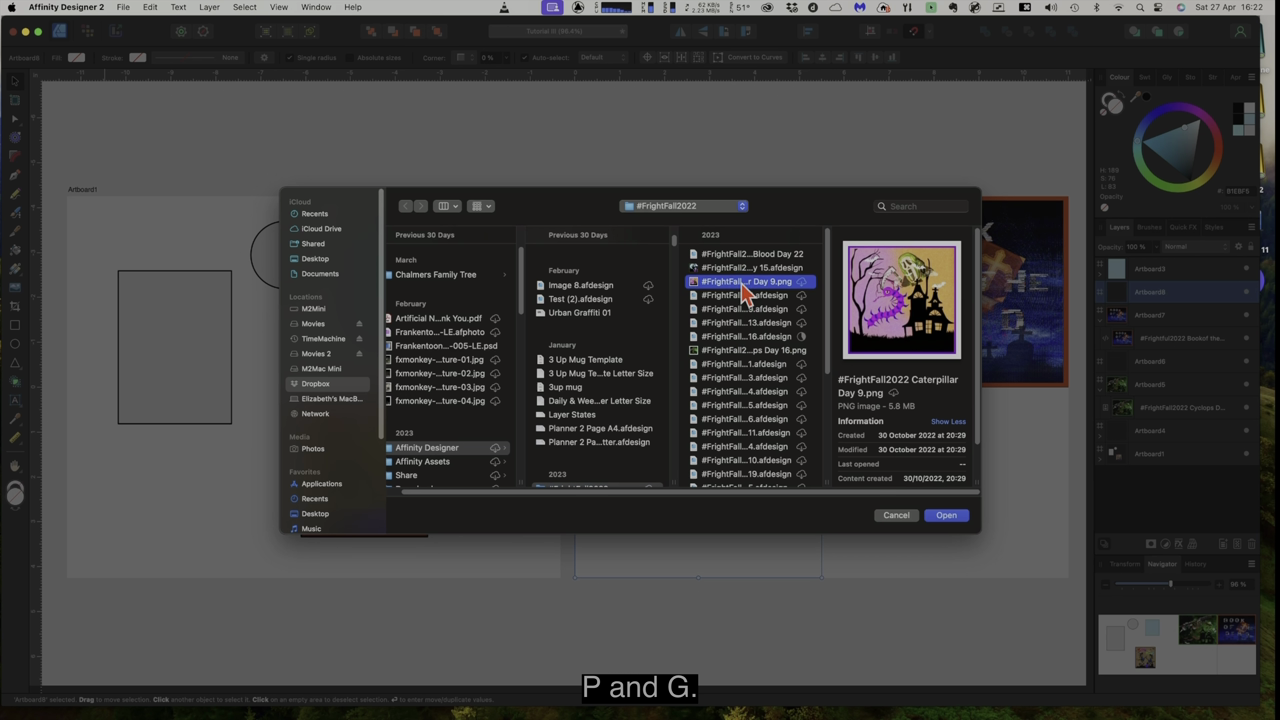
left_click(944, 518)
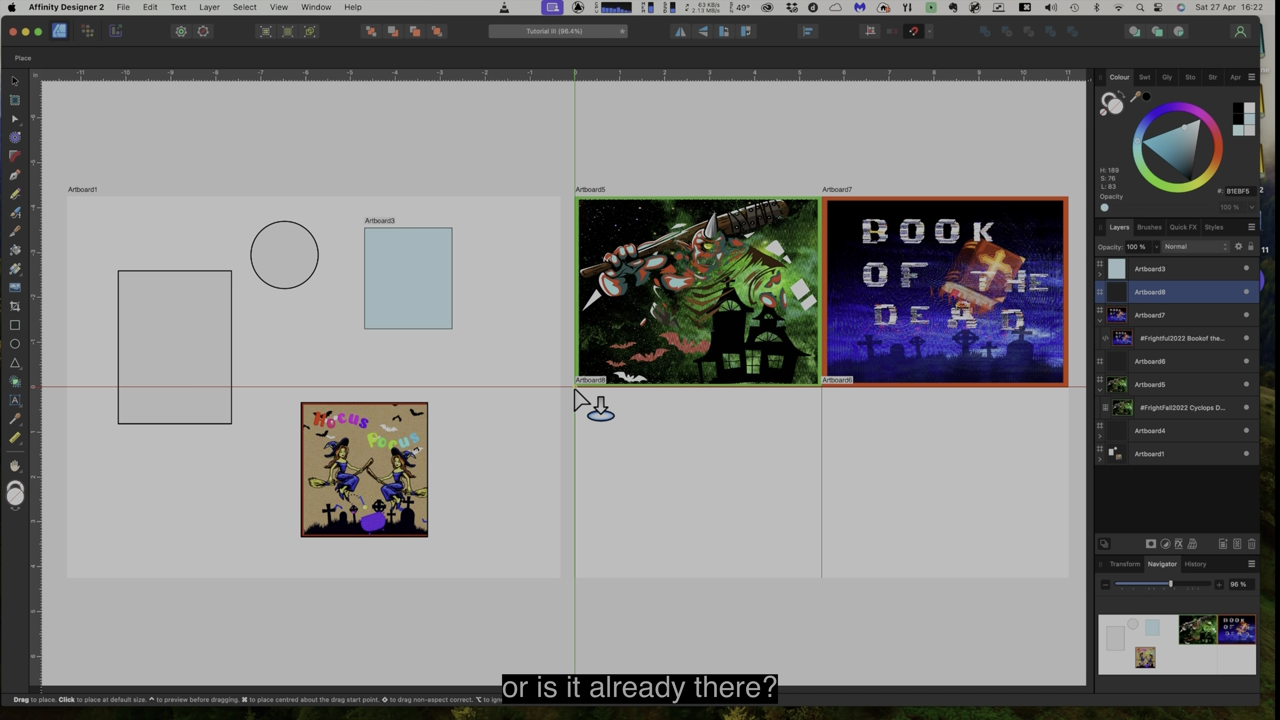
left_click_drag(578, 392, 866, 578)
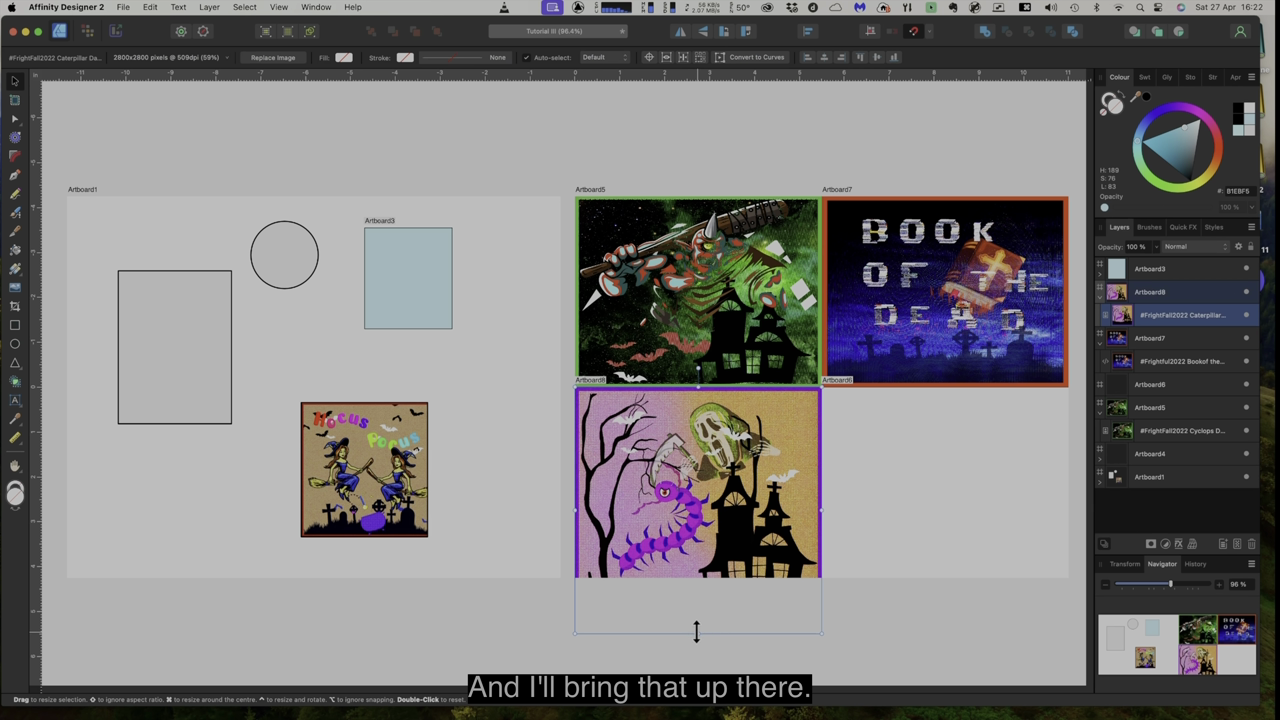
left_click_drag(697, 632, 692, 575)
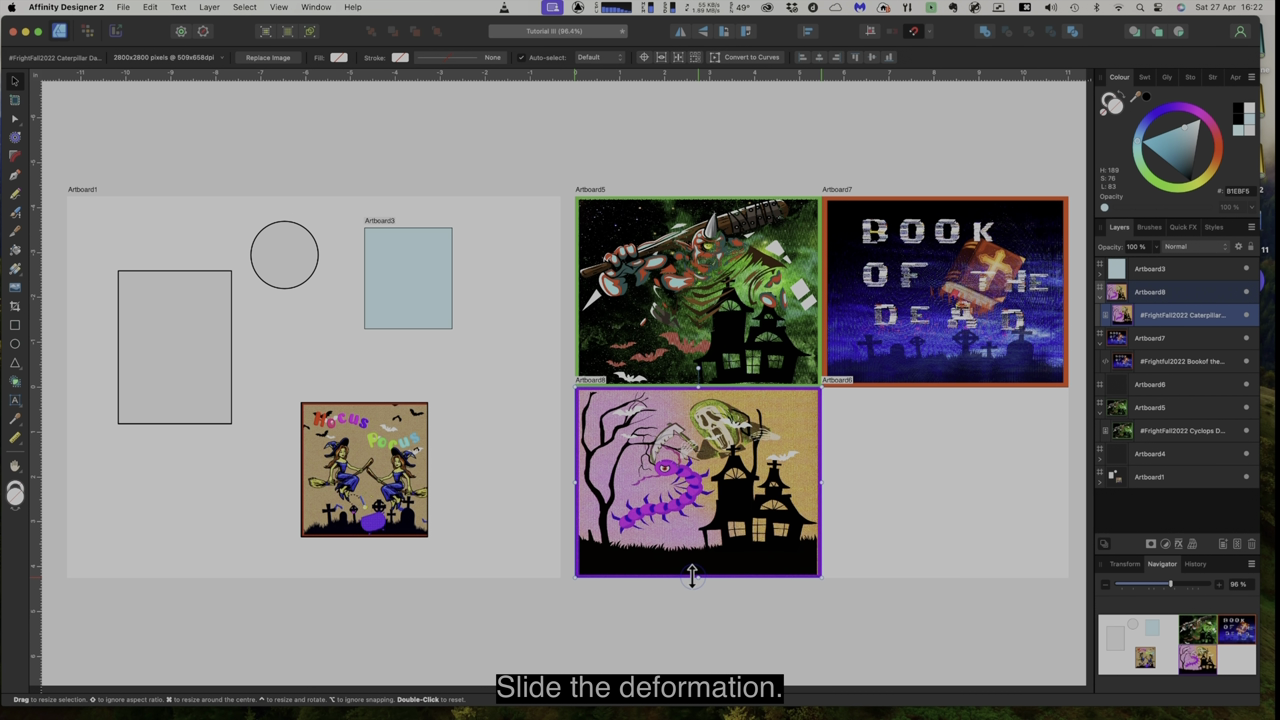
left_click(930, 490)
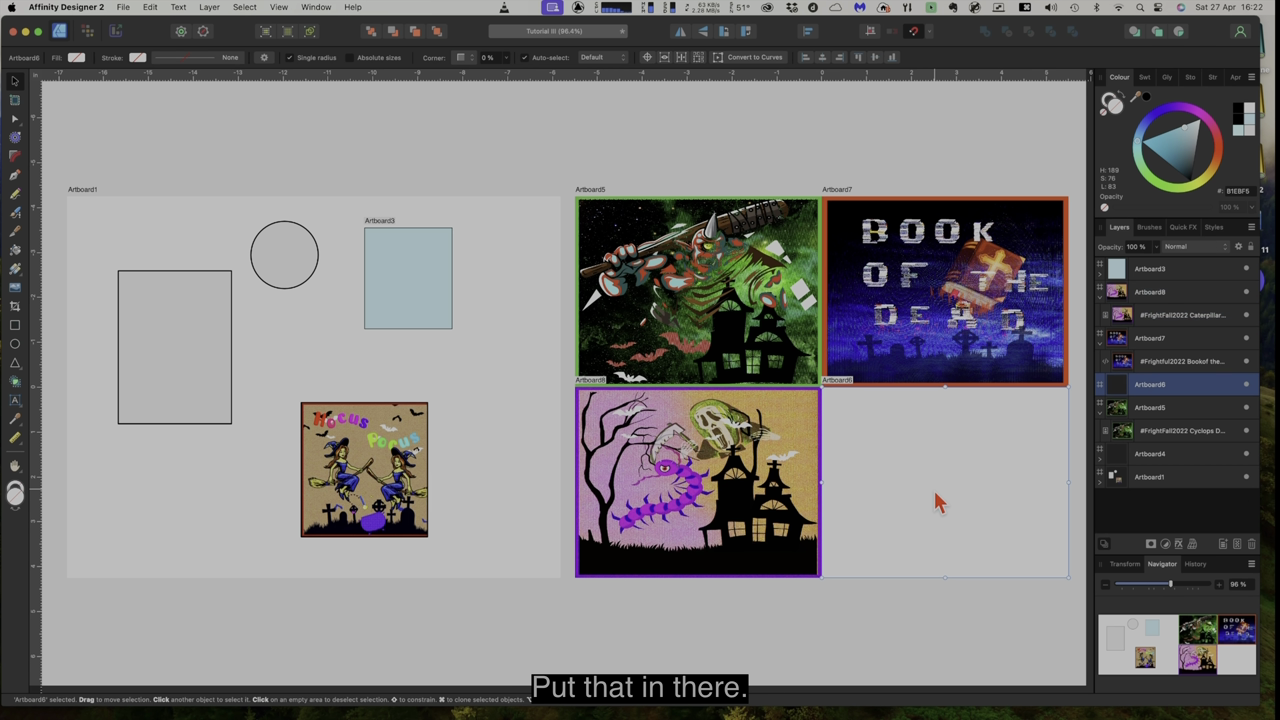
Place the Blood Day 22 image on Artboard6 and squash its height to fit.
left_click(123, 8)
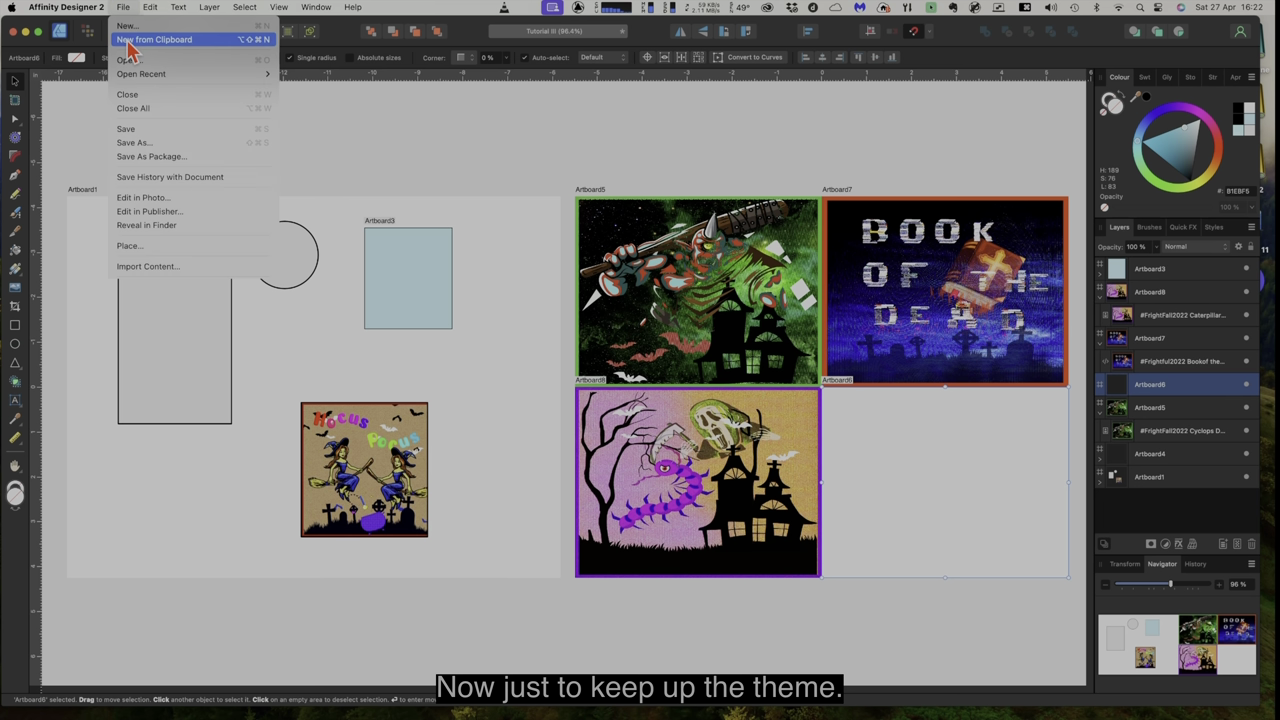
left_click(145, 250)
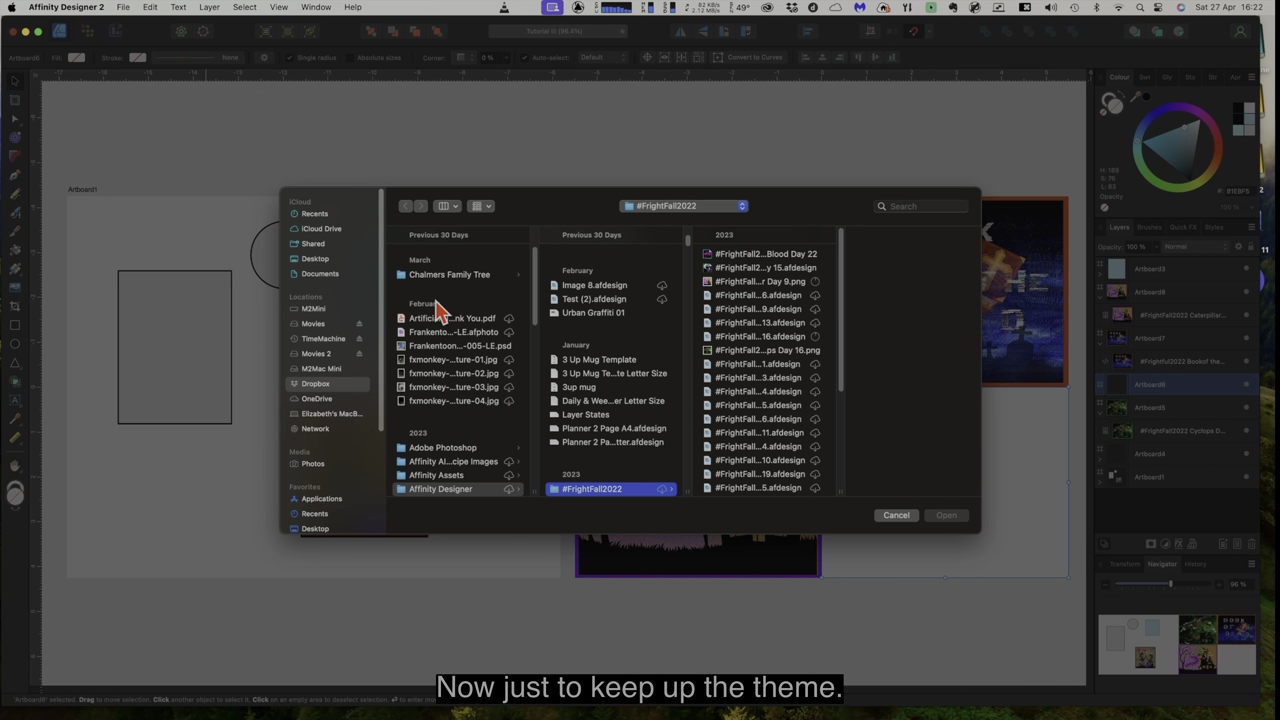
left_click(752, 256)
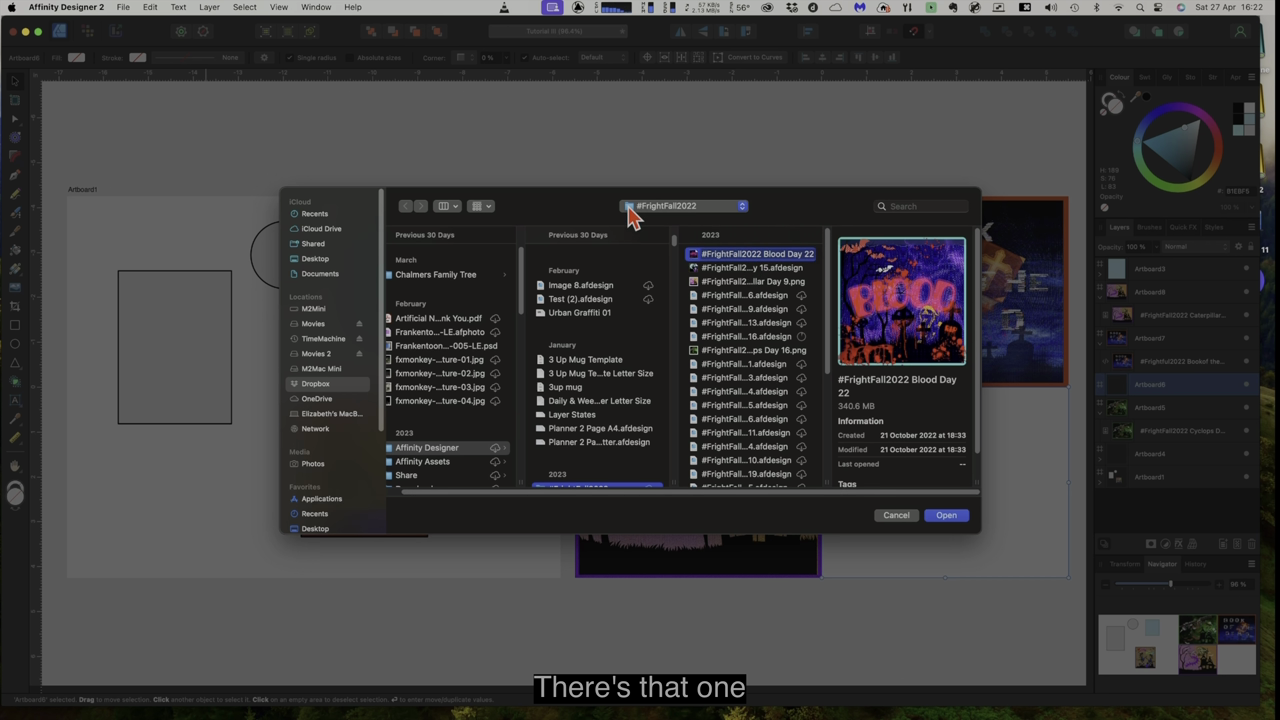
left_click(946, 516)
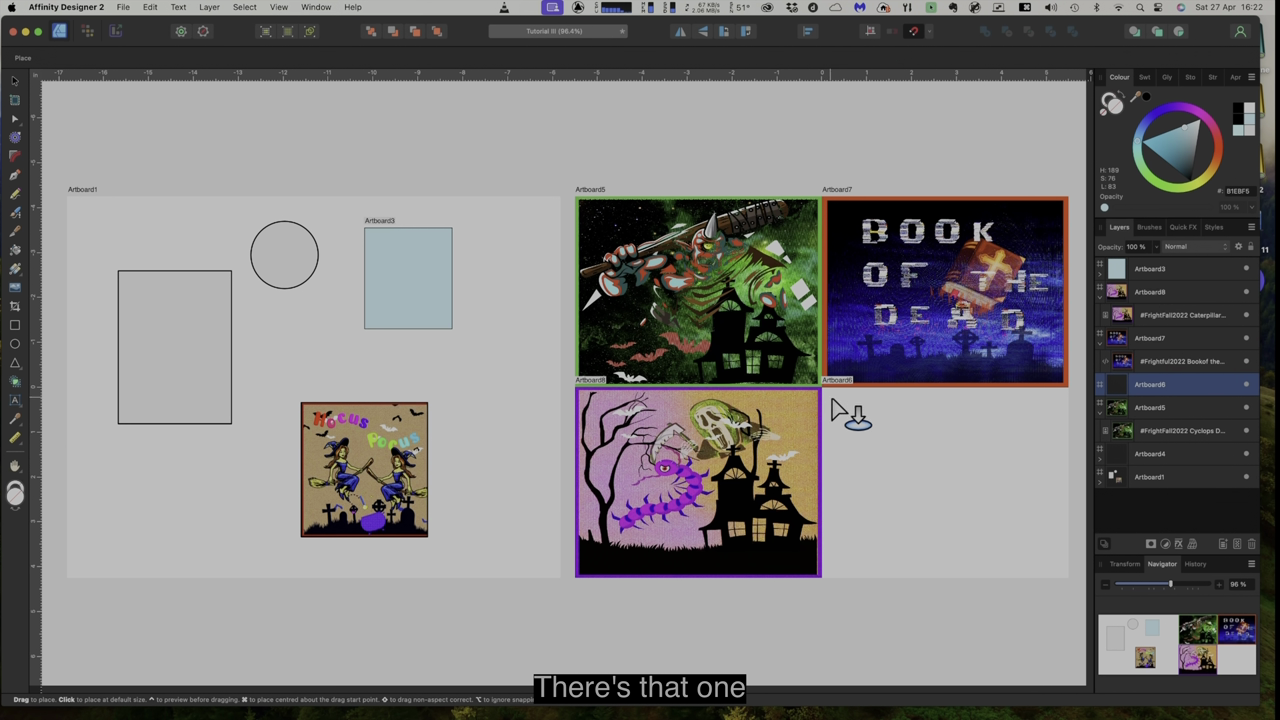
left_click_drag(826, 393, 873, 557)
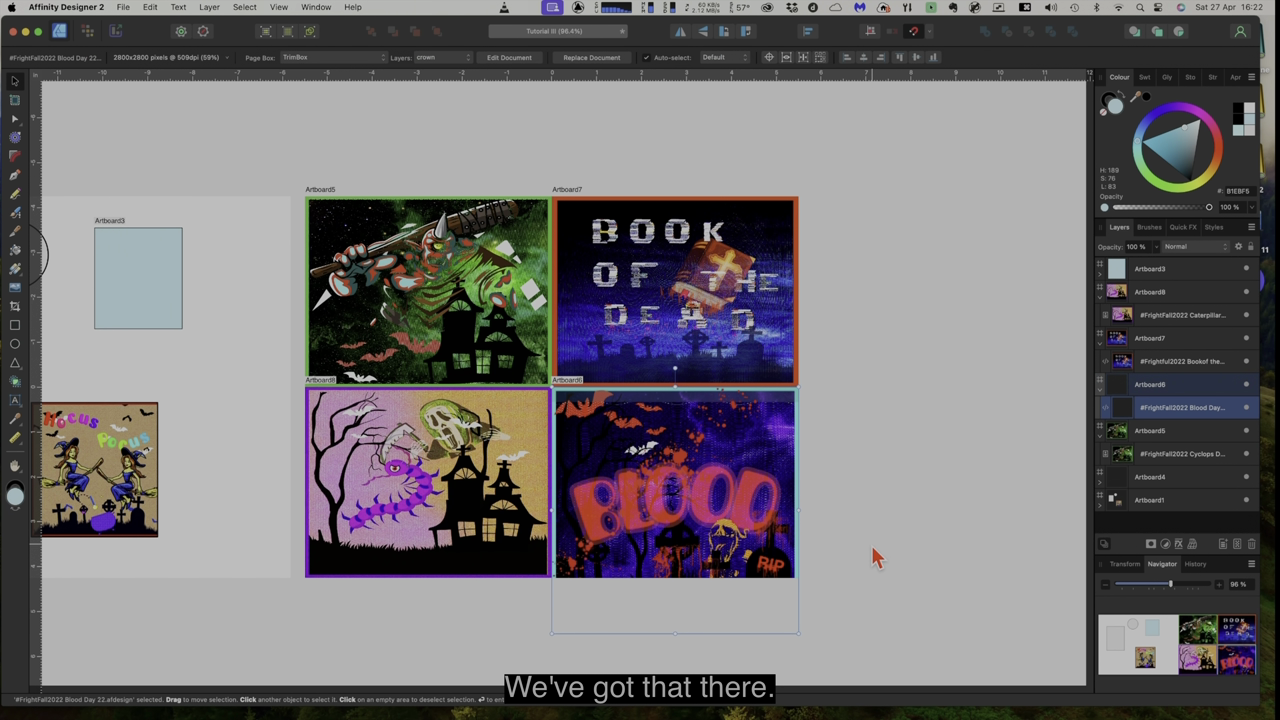
left_click_drag(675, 632, 666, 585)
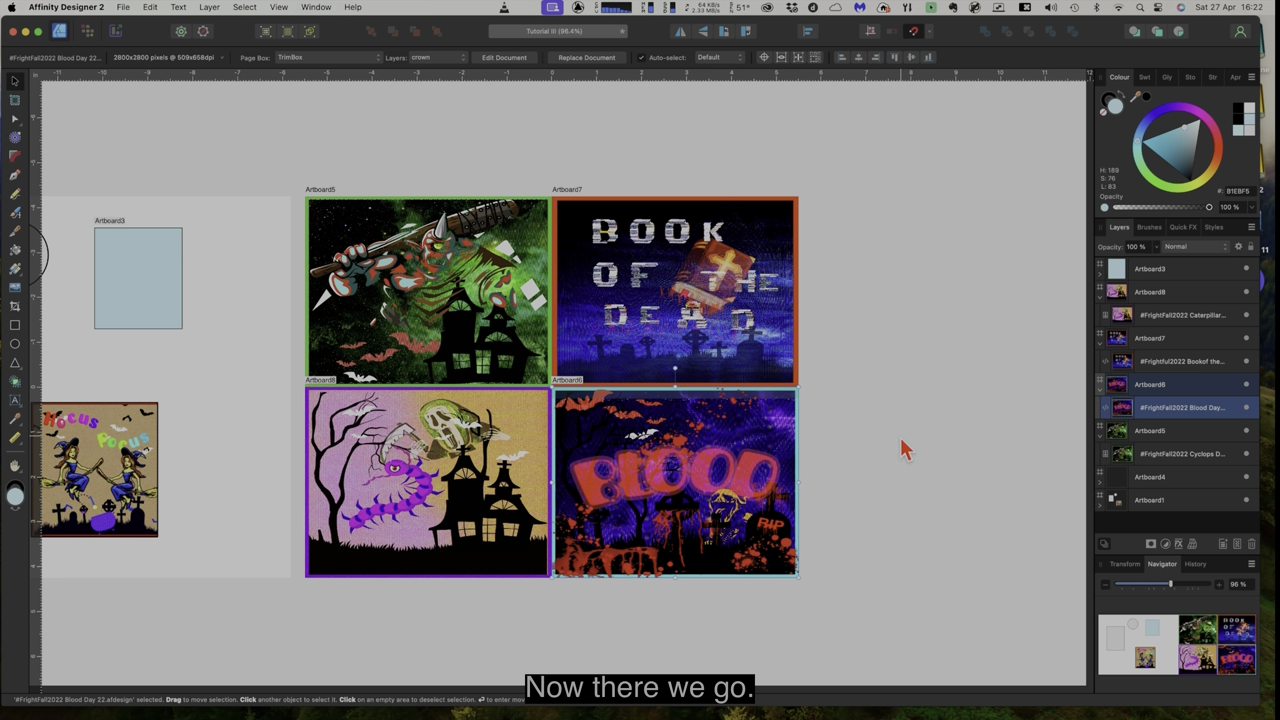
left_click_drag(1170, 586, 1150, 588)
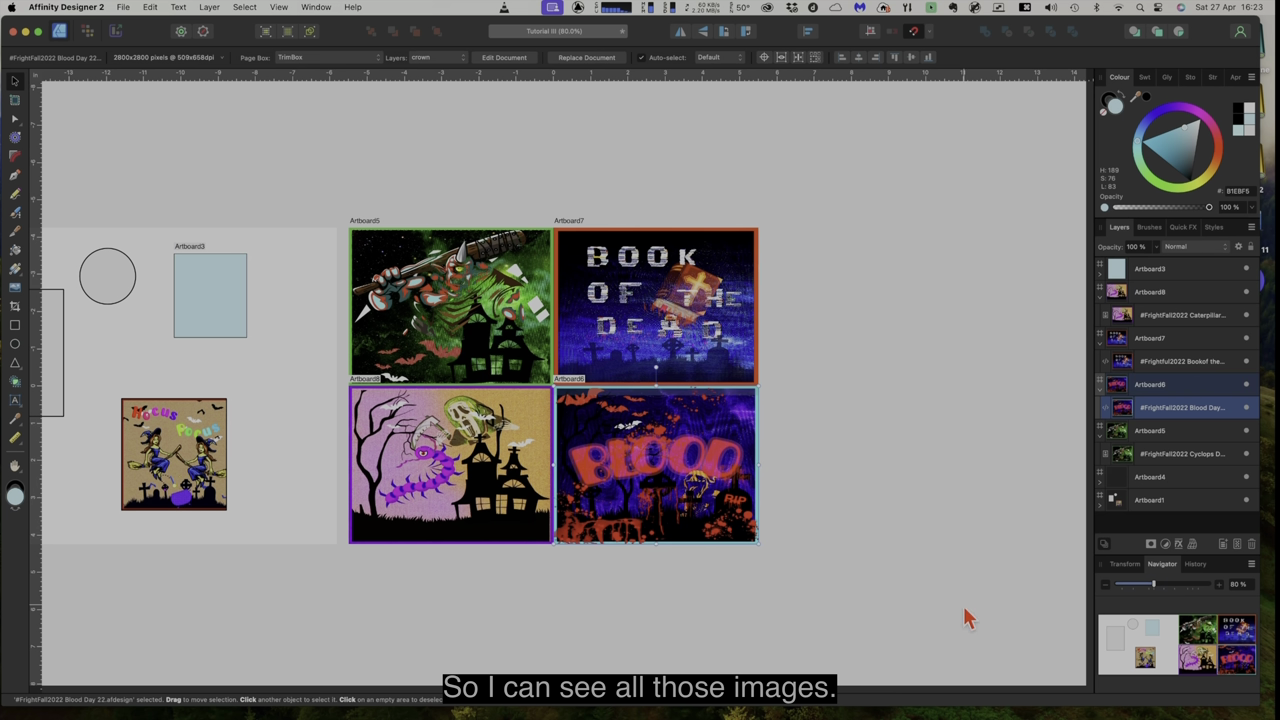
Pan the view so Artboard1 shows beside the four illustrated quarter artboards.
left_click(1176, 646)
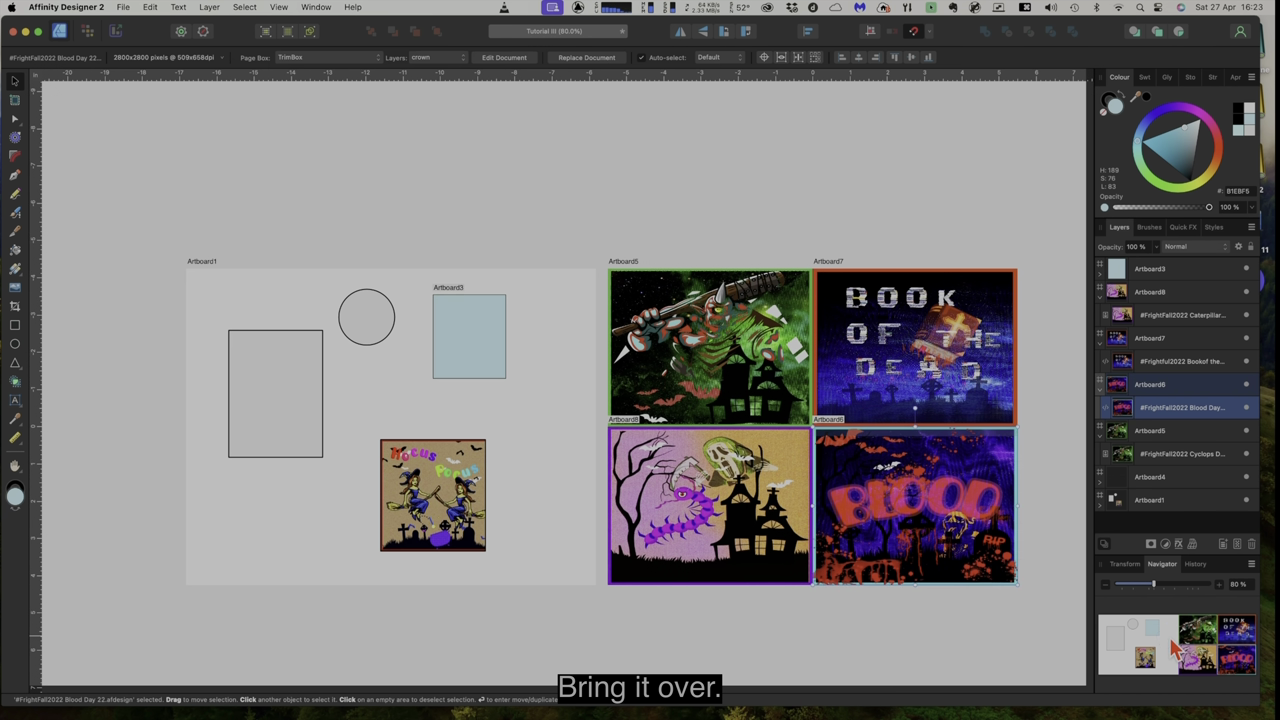
left_click(1176, 670)
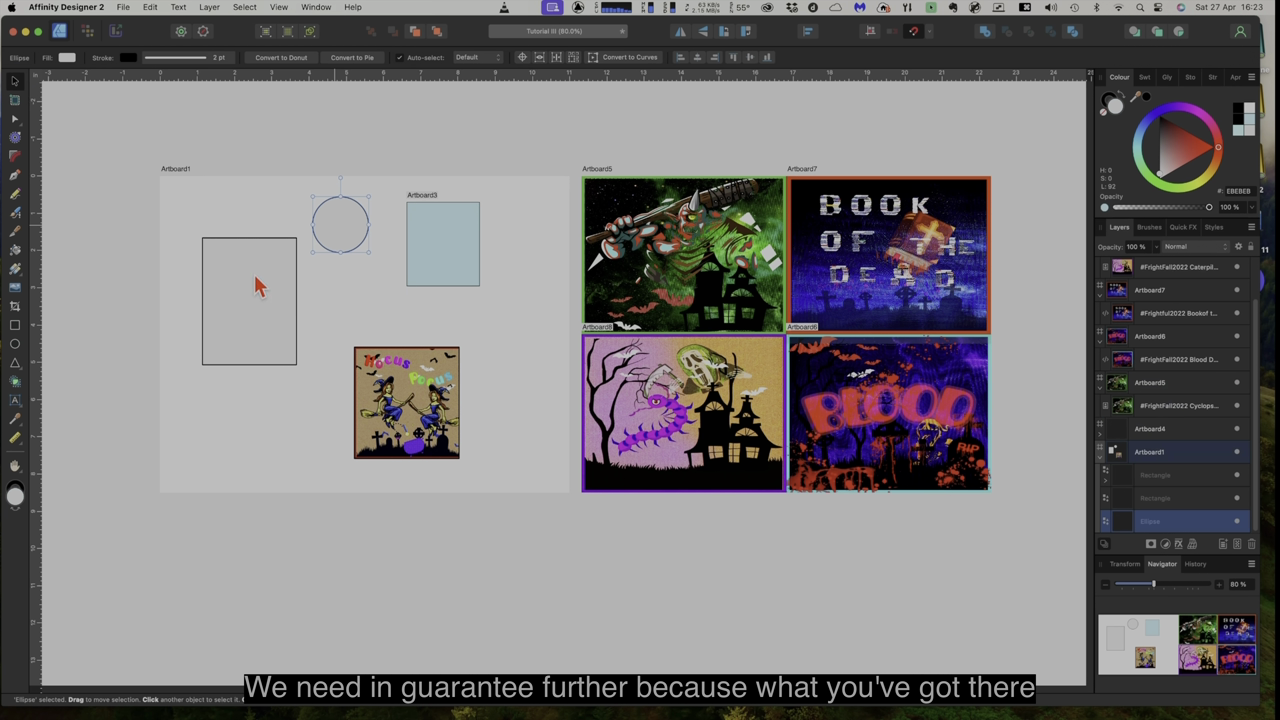
left_click(246, 273)
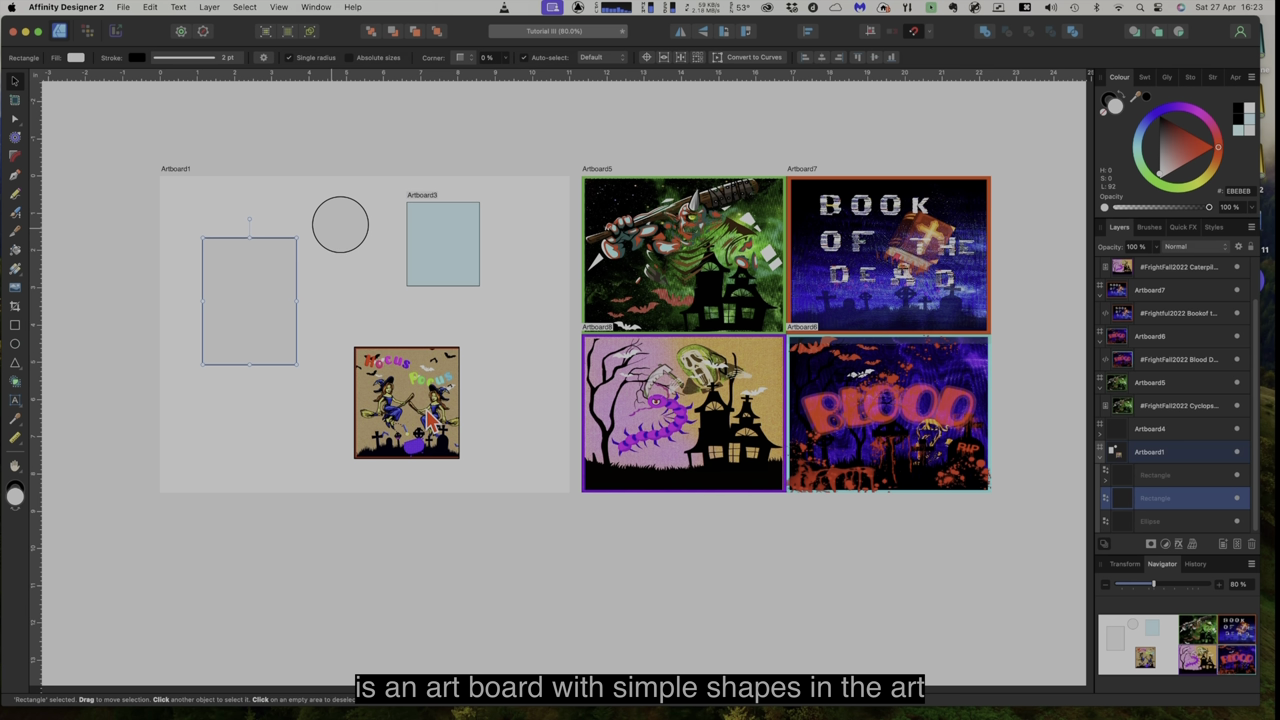
left_click(441, 259)
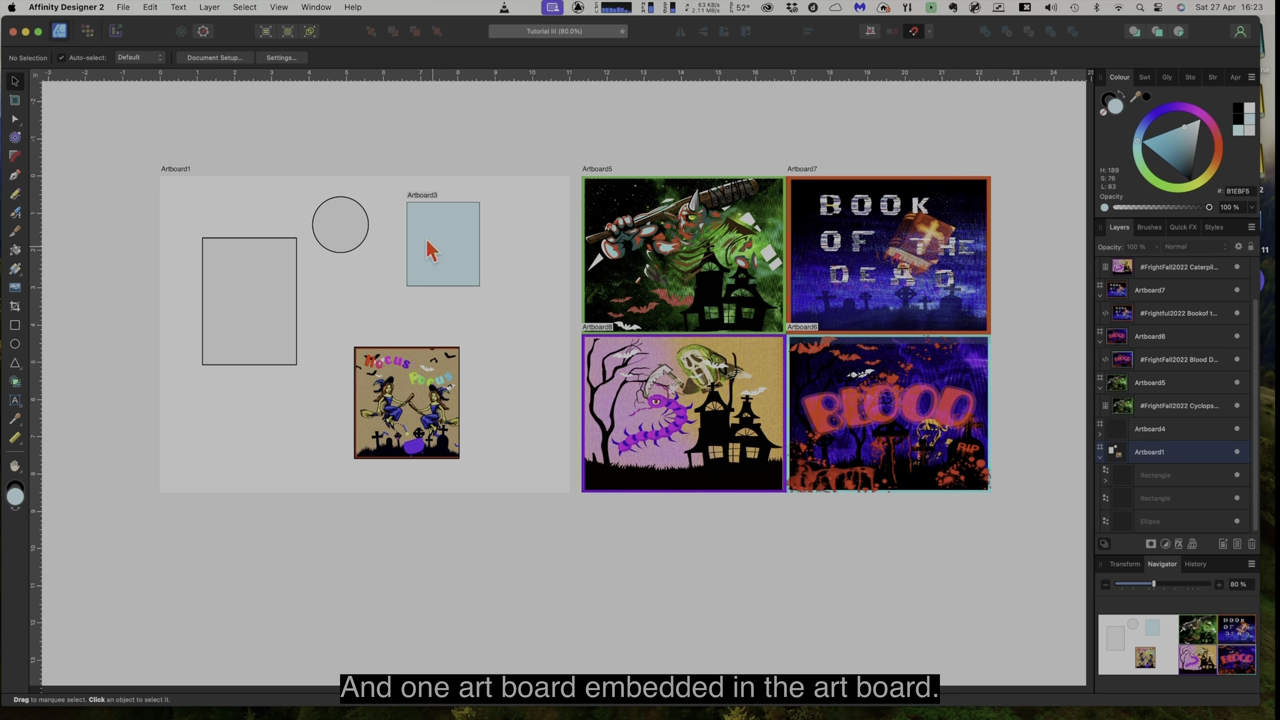
left_click(722, 256)
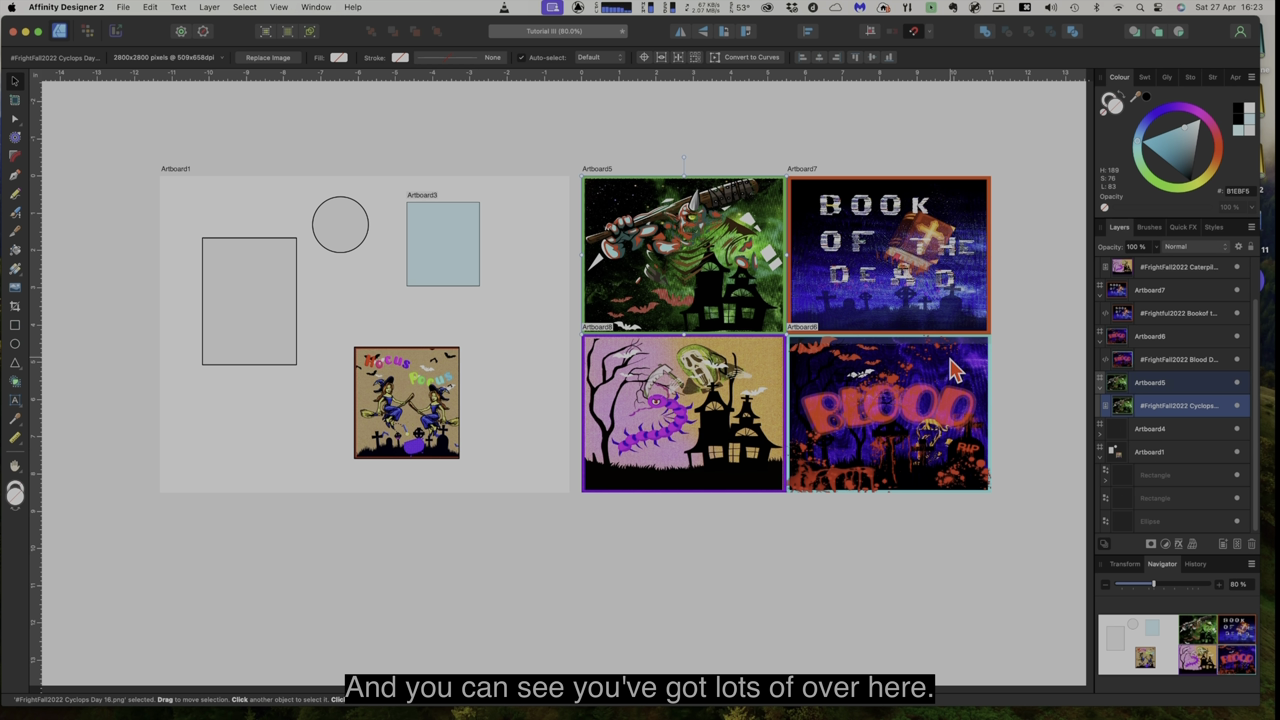
Collapse Artboard7, Artboard6, Artboard8, Artboard5 and Artboard1 in the Layers panel.
left_click(1102, 346)
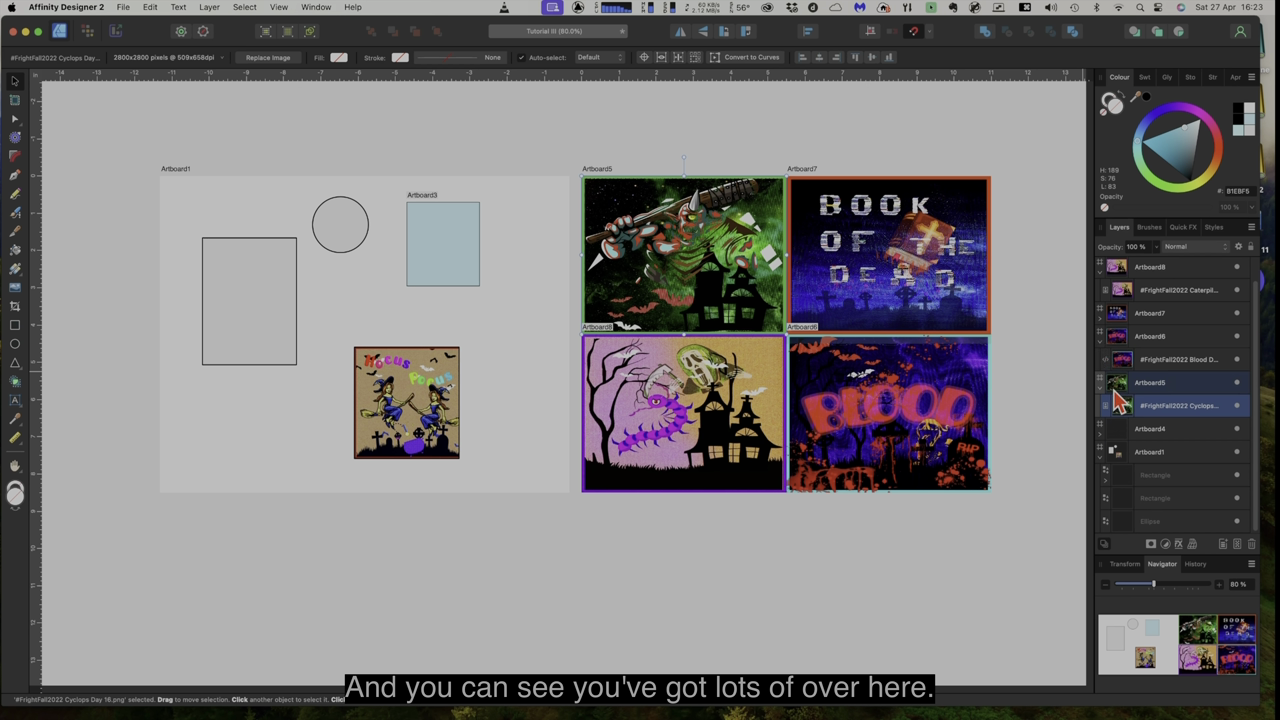
left_click(1104, 364)
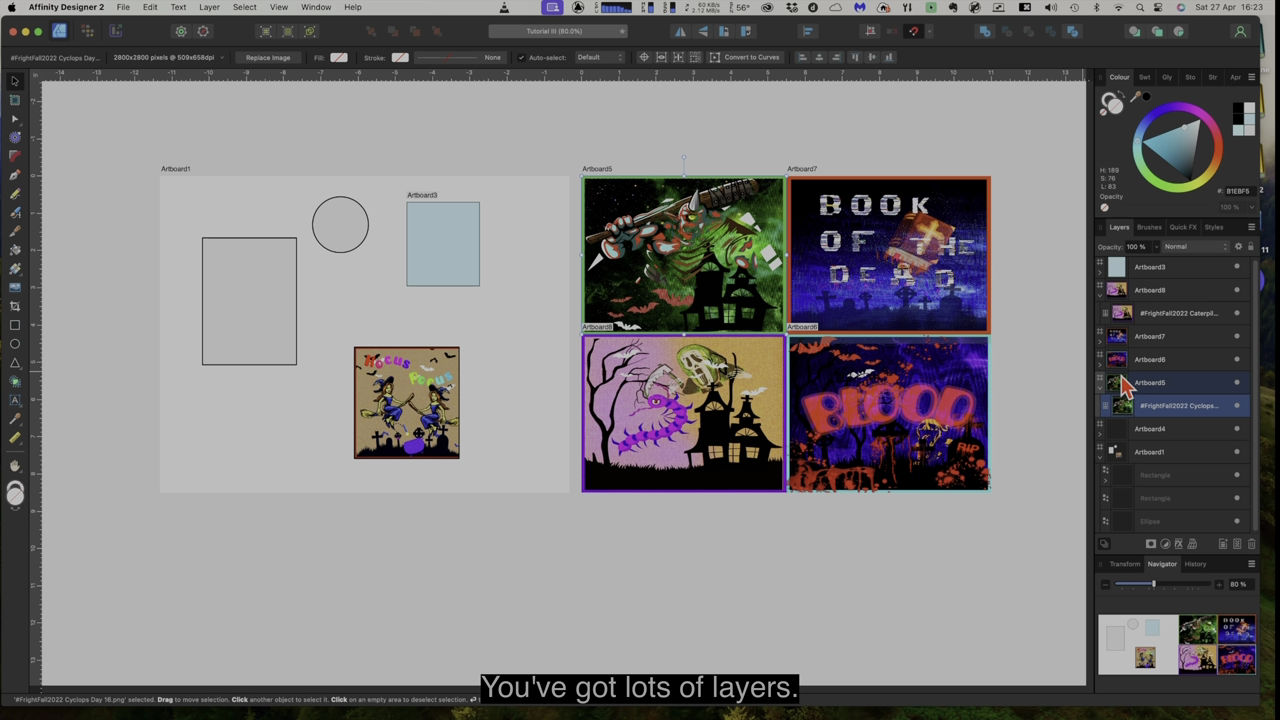
left_click(1100, 297)
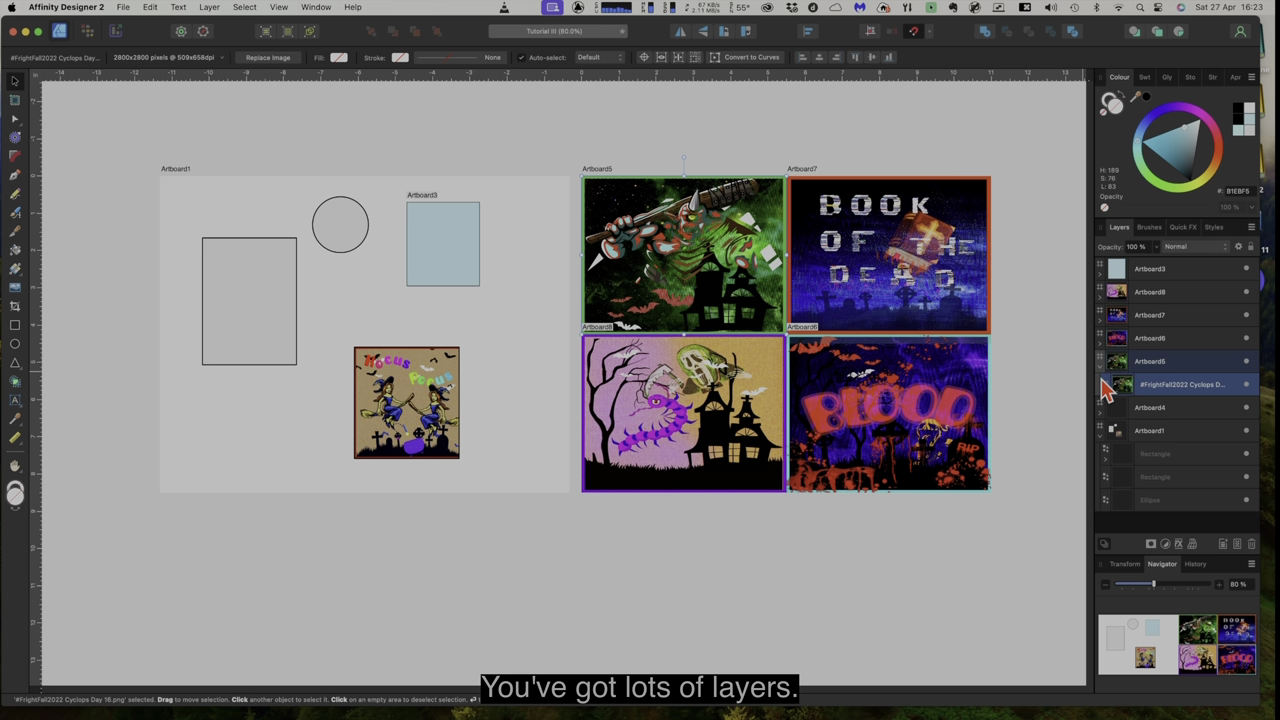
left_click(1103, 369)
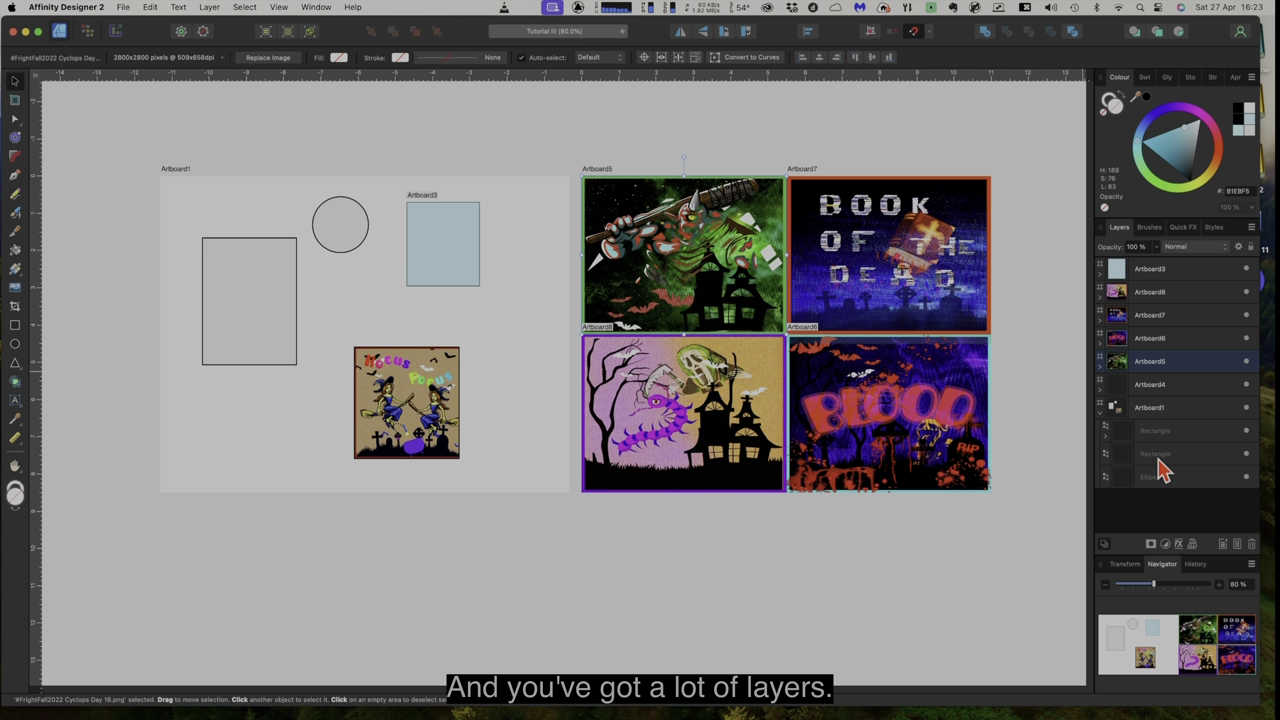
left_click(1101, 415)
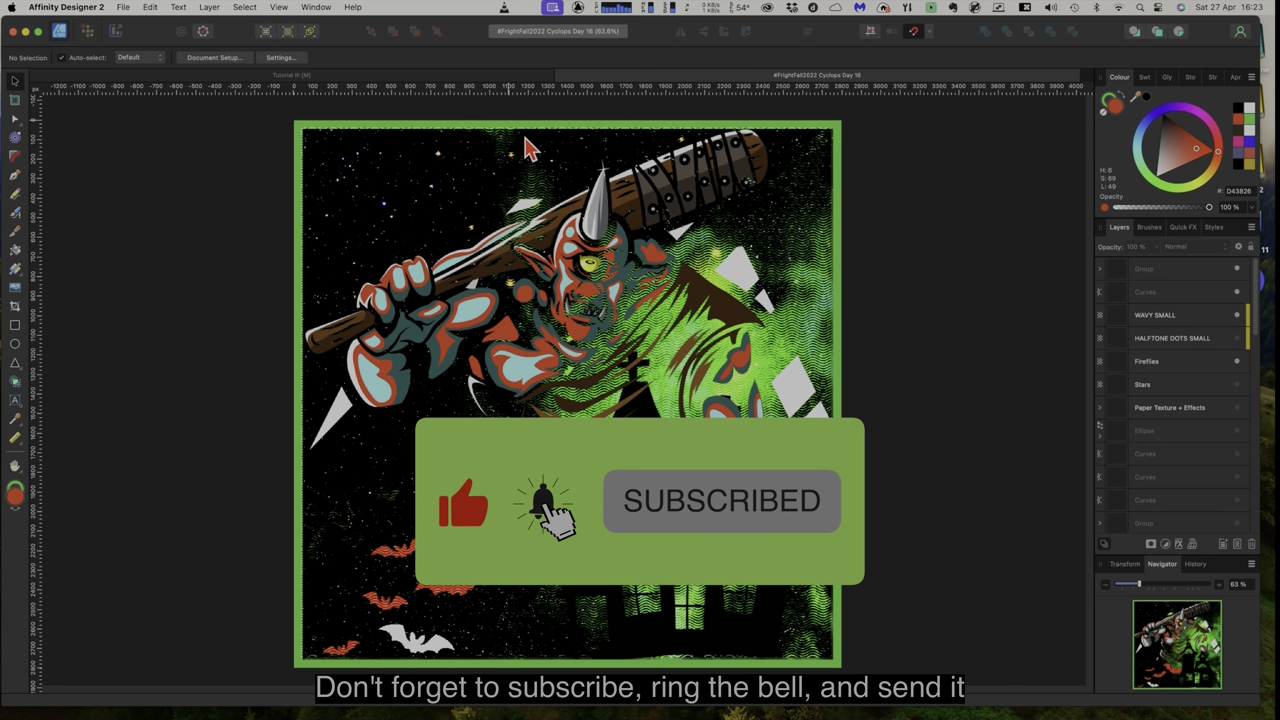
left_click(938, 340)
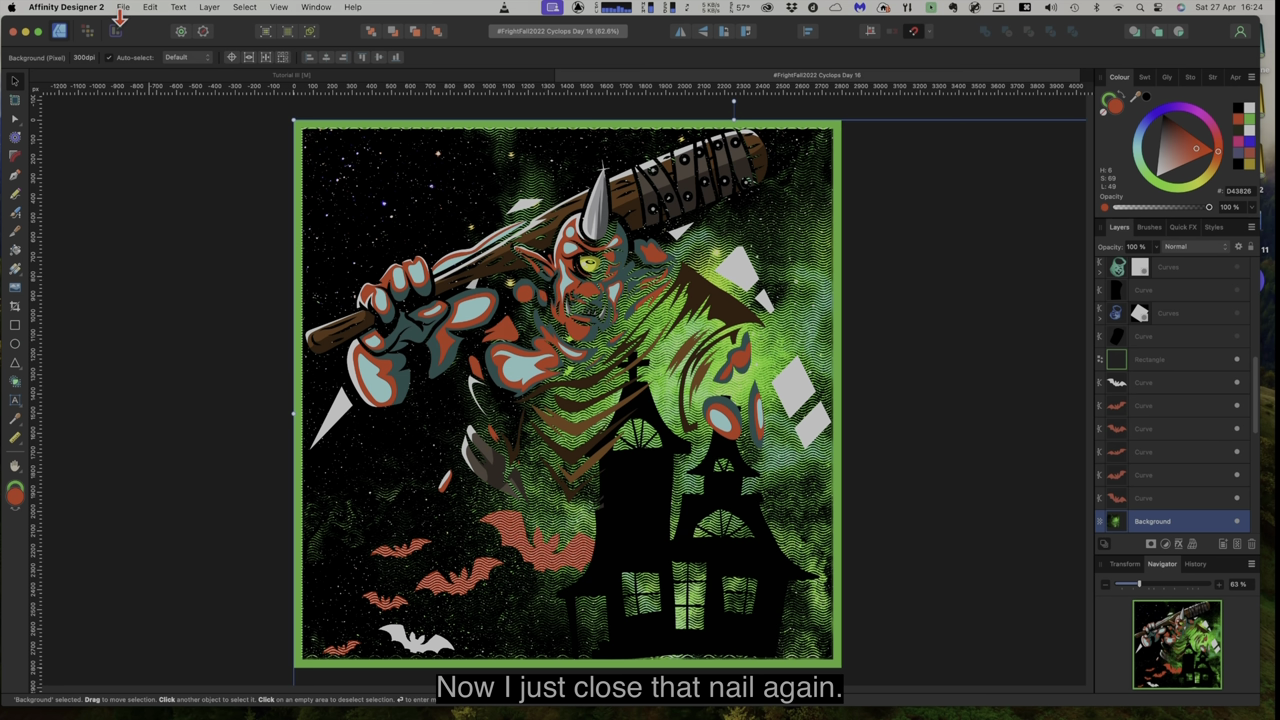
left_click(123, 9)
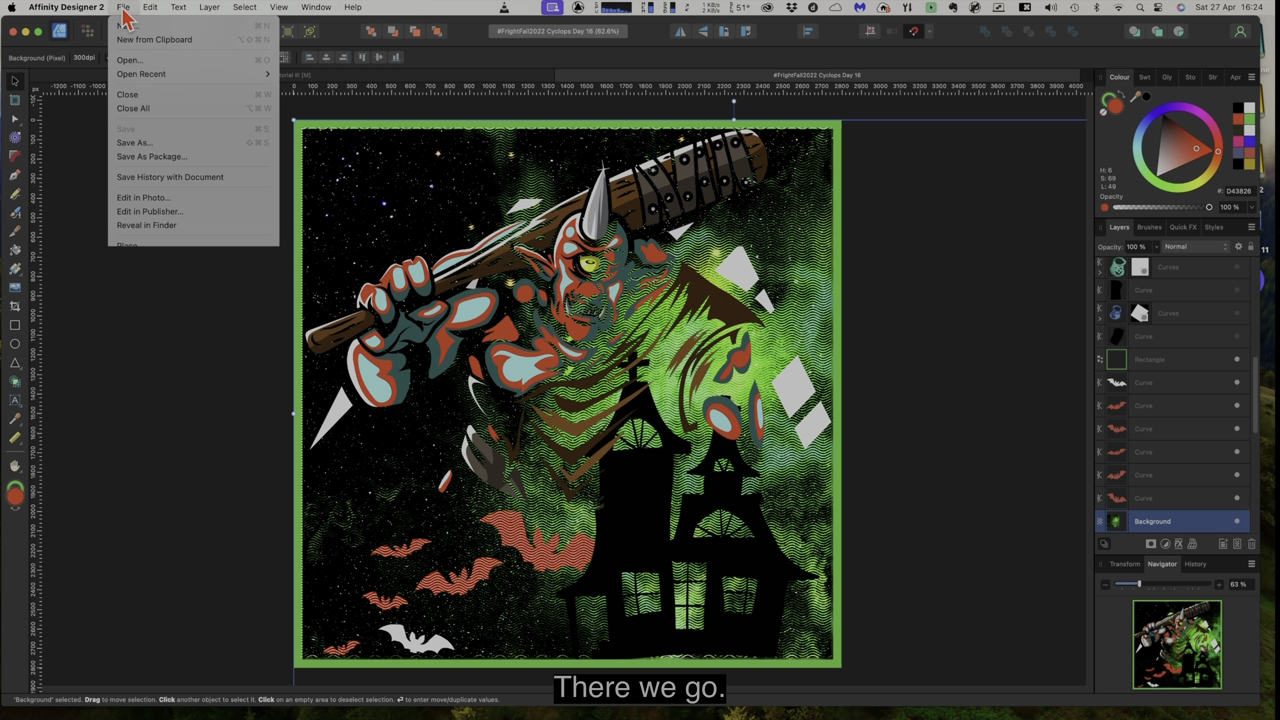
left_click(140, 98)
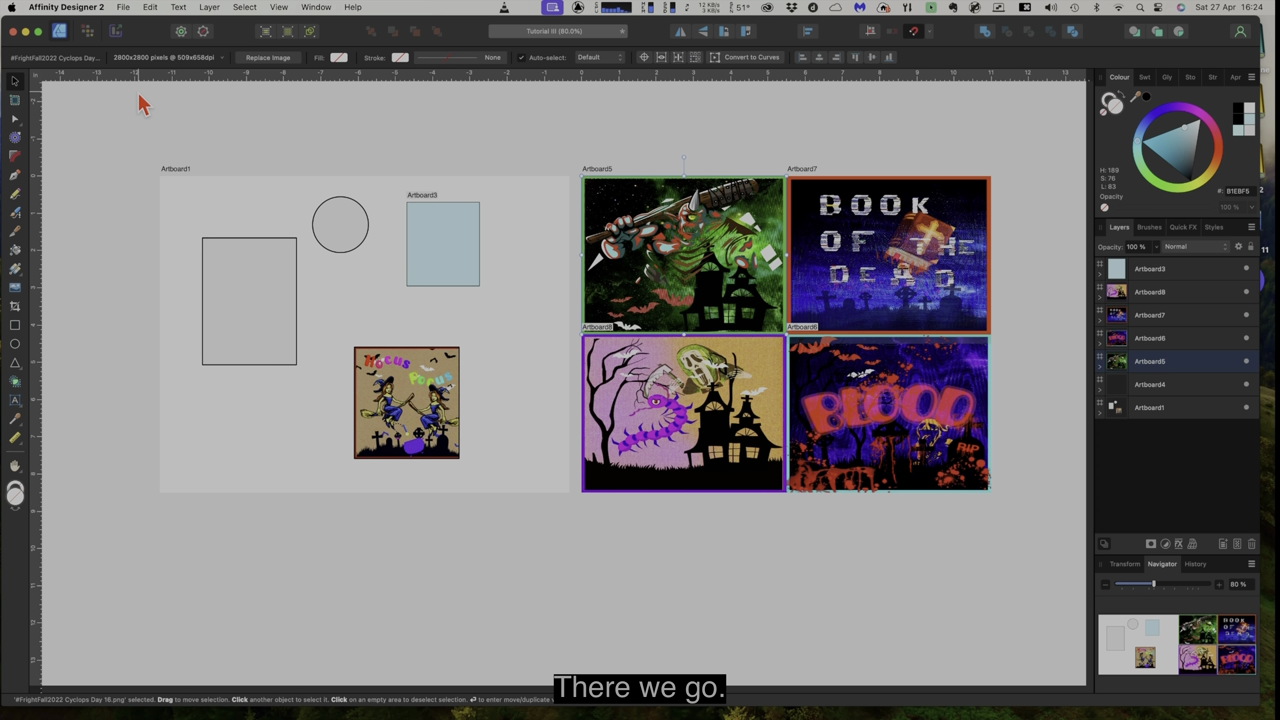